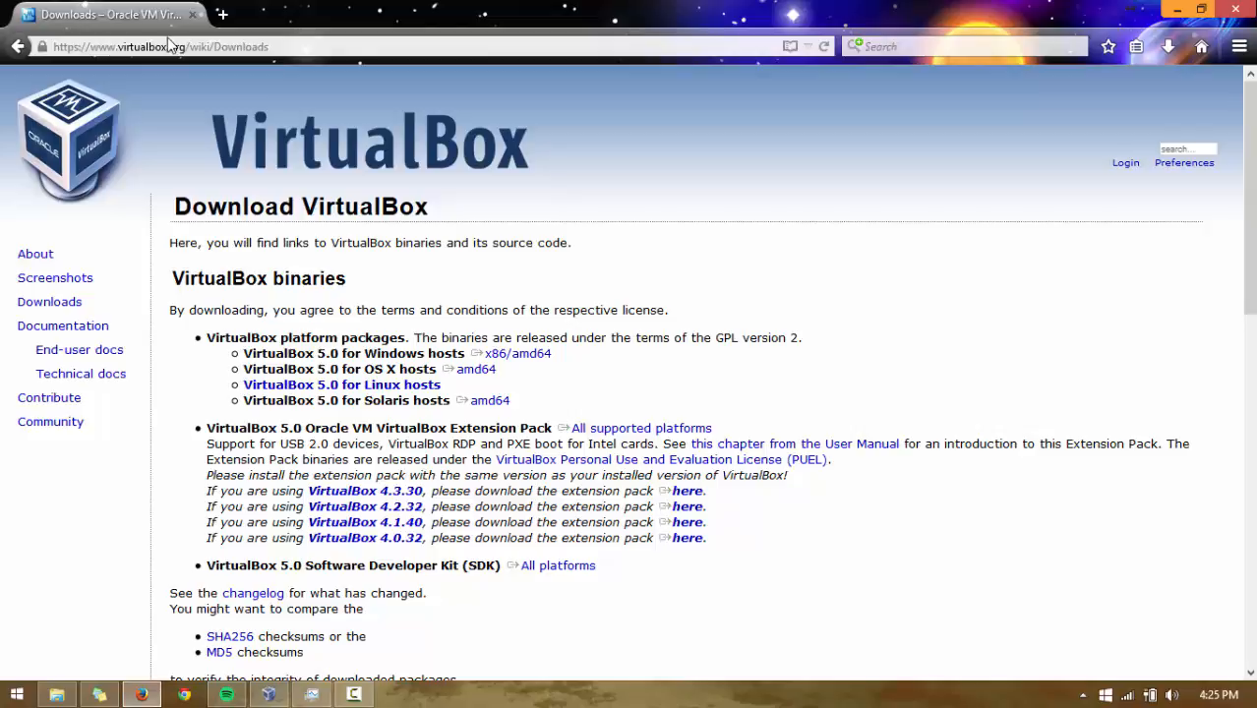
- Review the license terms and the VirtualBox 5.0 platform packages for each host system on the download page
drag(305, 208, 421, 209)
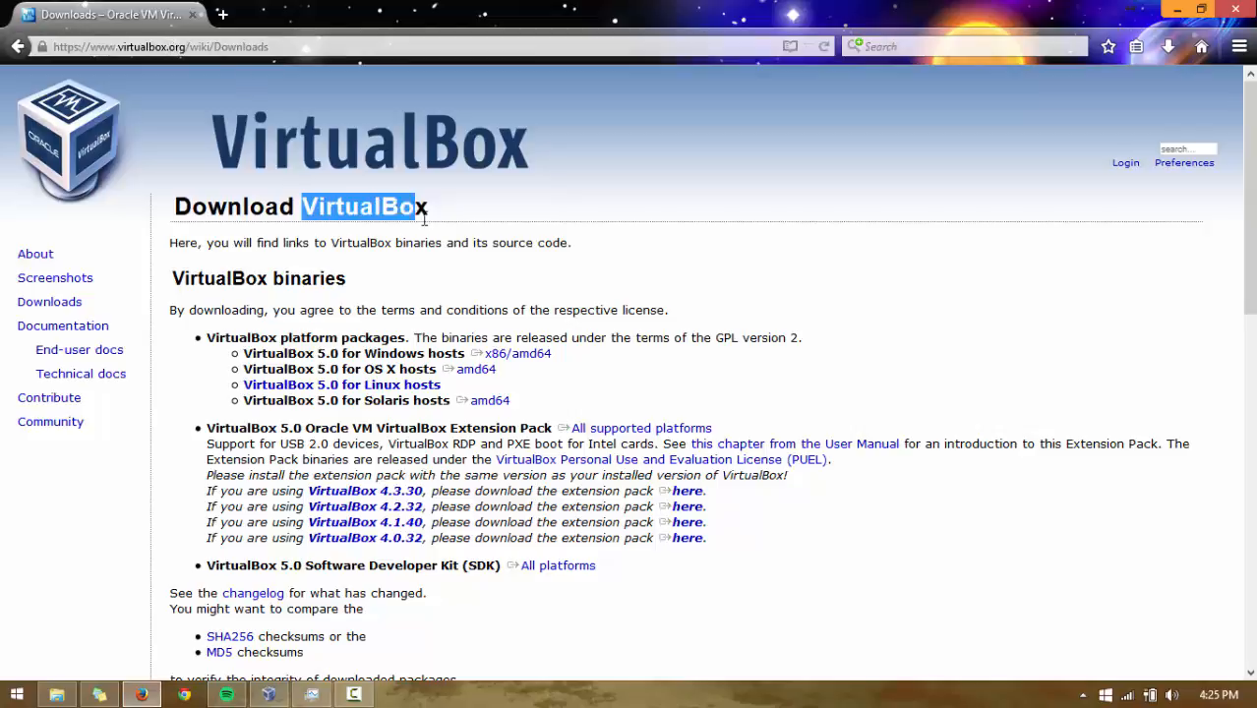
click(423, 213)
drag(180, 283, 382, 245)
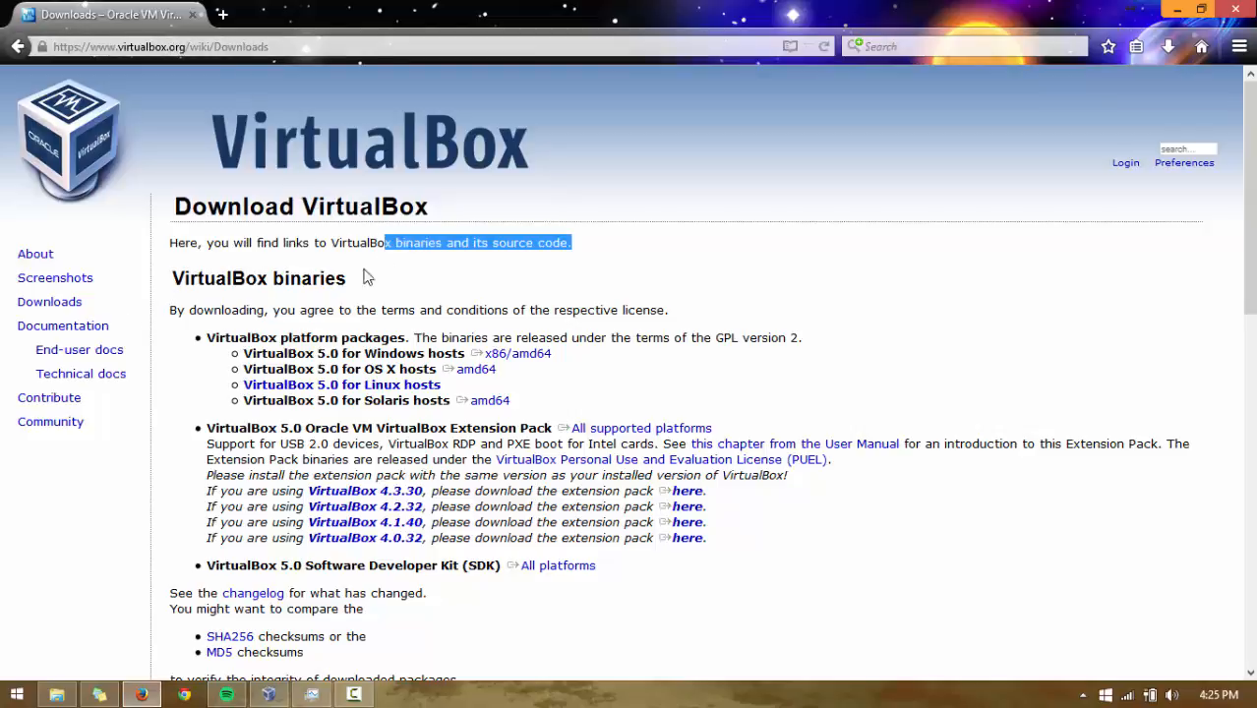
click(367, 277)
drag(208, 310, 507, 295)
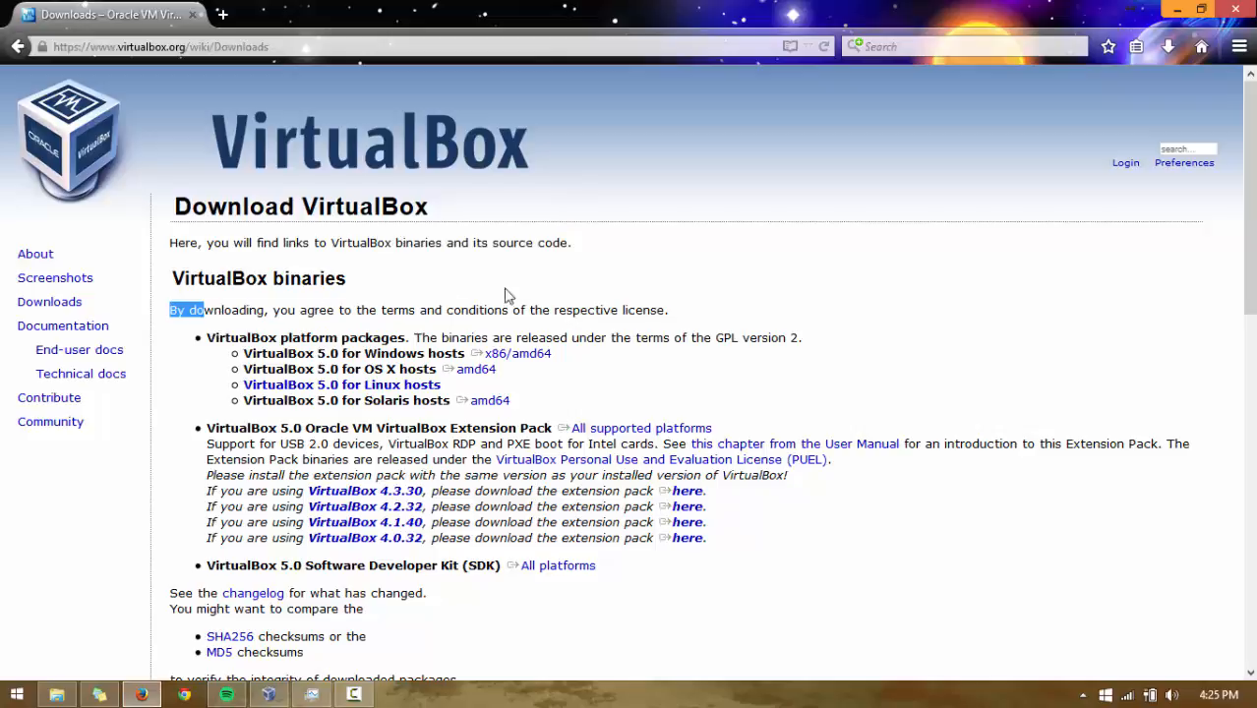
click(542, 307)
double_click(590, 310)
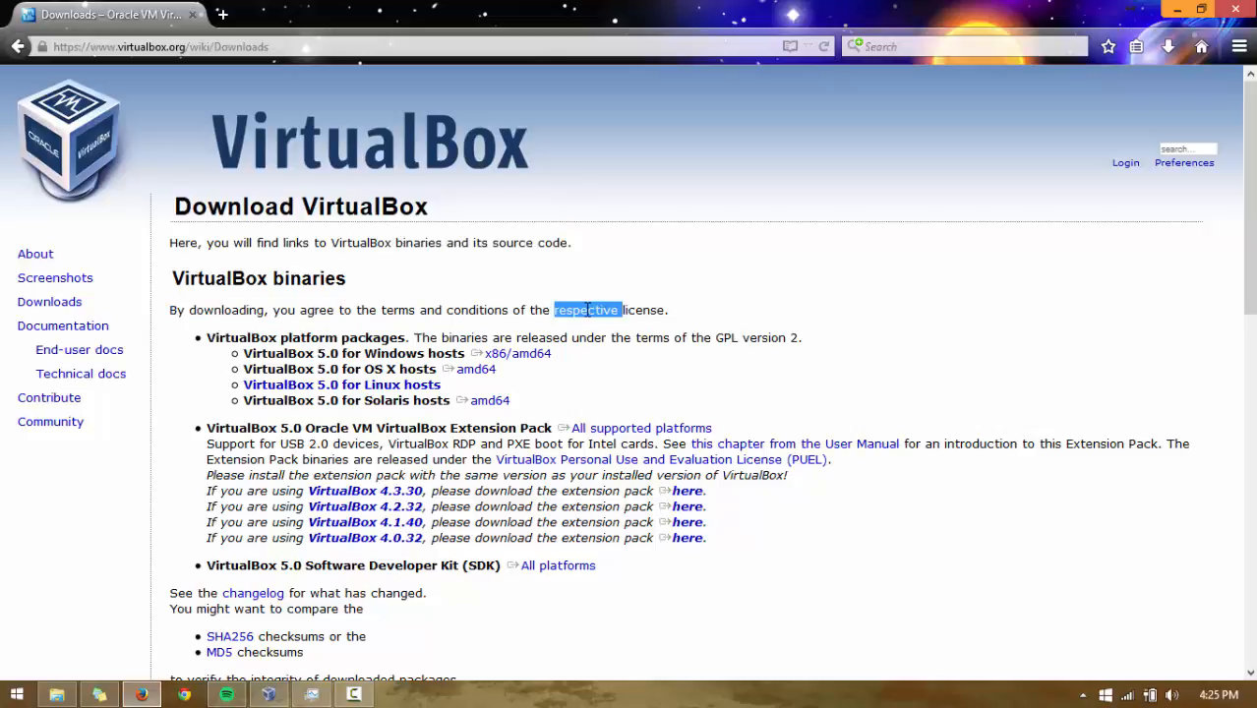
click(588, 311)
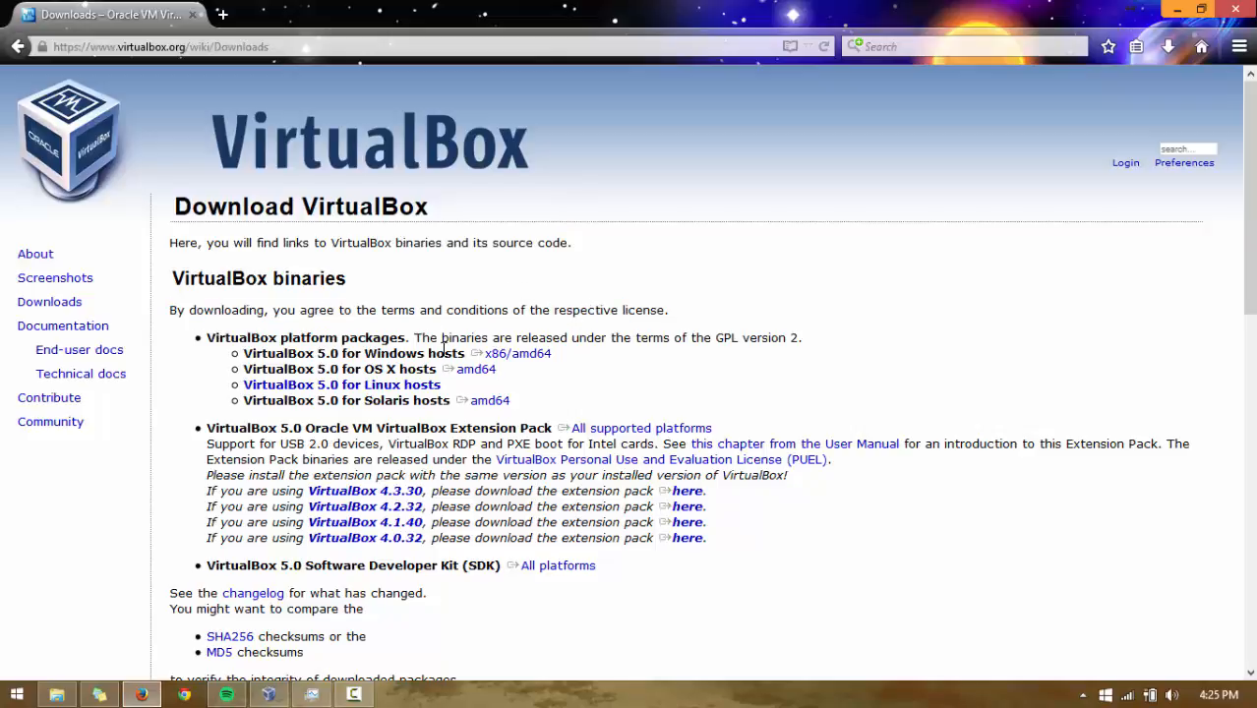
drag(469, 337, 513, 338)
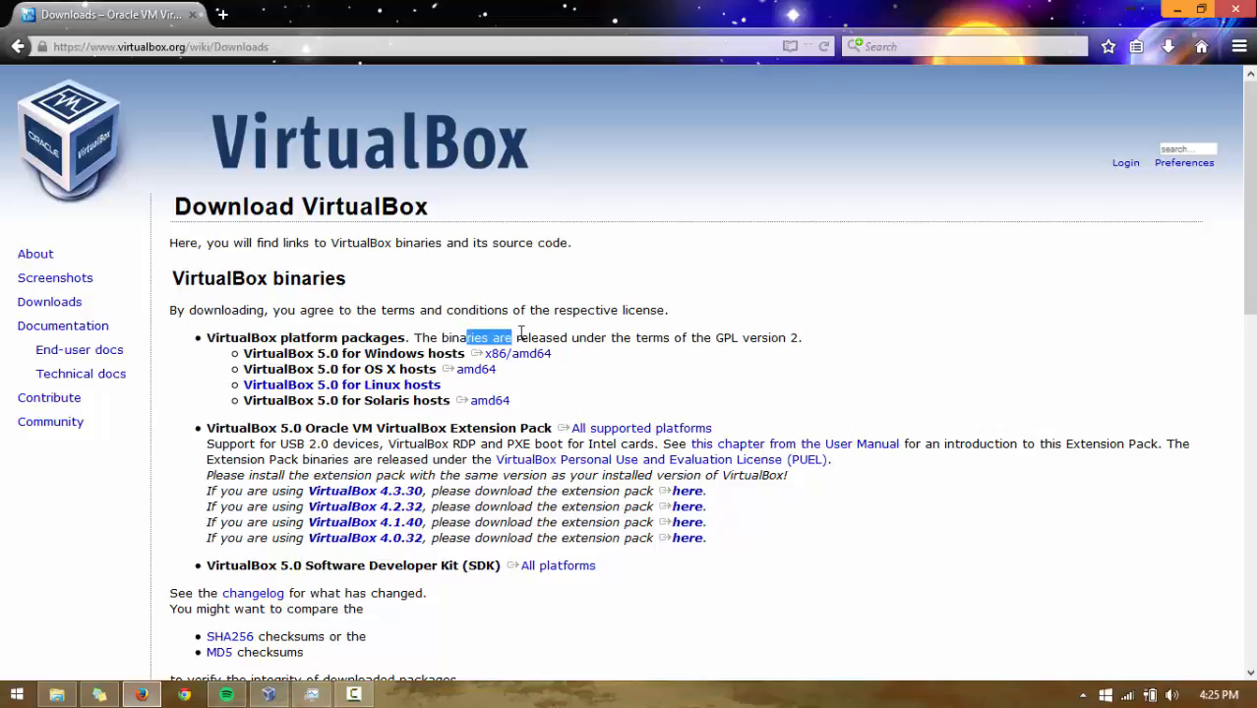
click(640, 337)
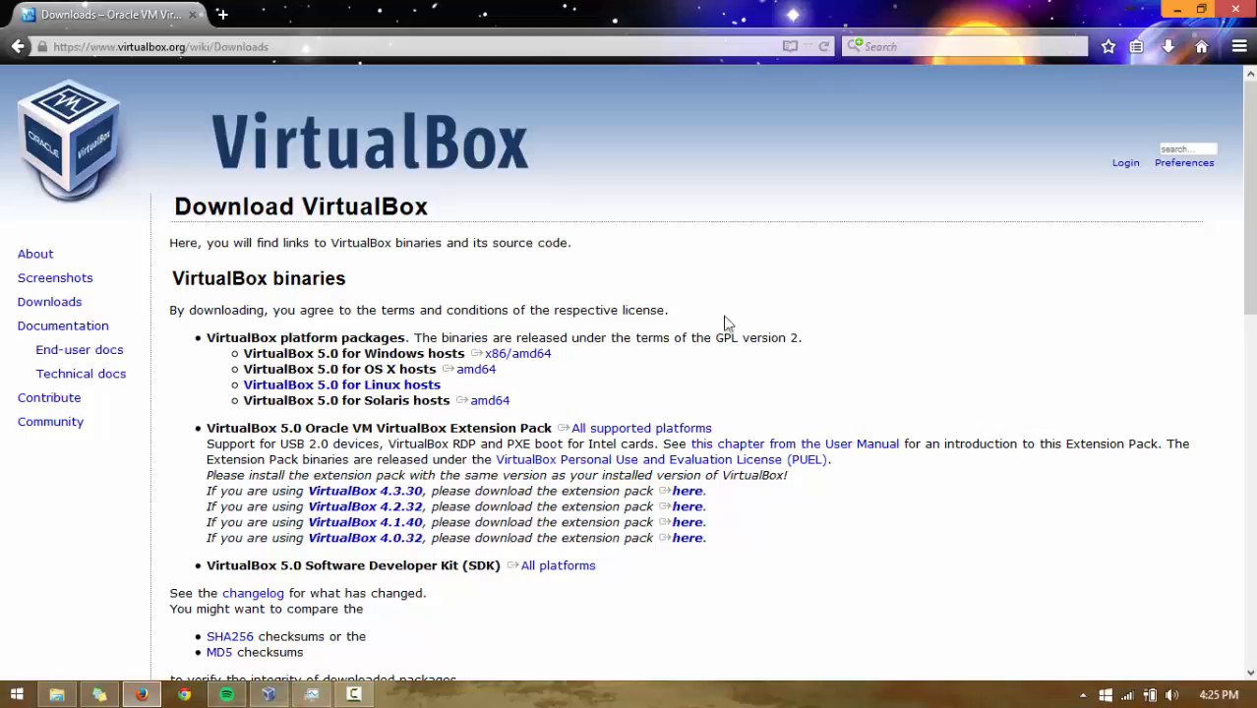
drag(432, 354, 316, 371)
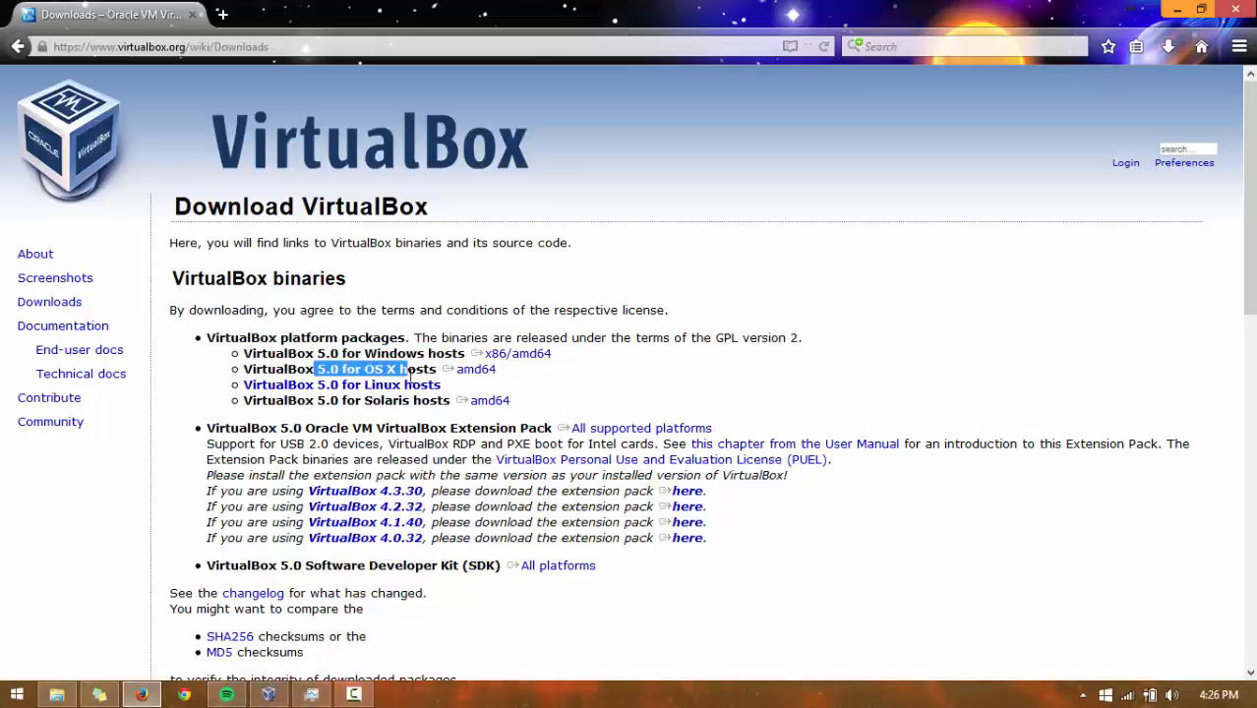
click(405, 403)
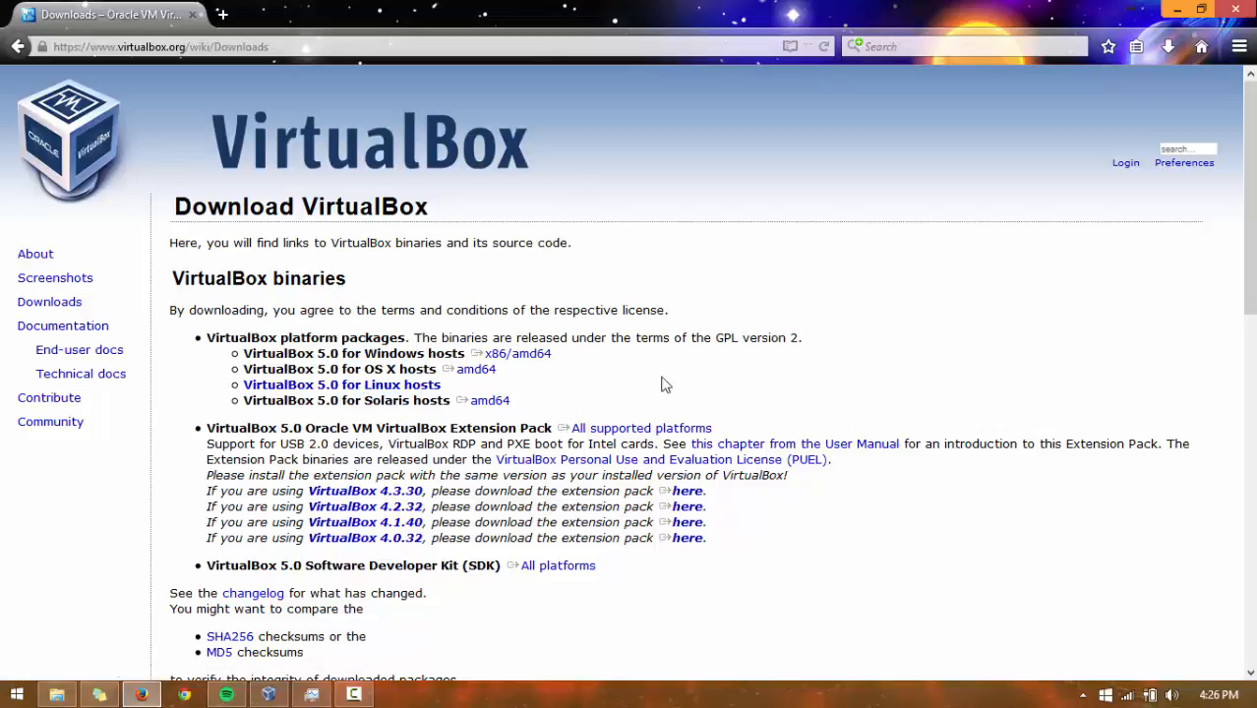
- Look over the VirtualBox 5.0 Extension Pack description and the remaining content of the download page
drag(301, 431, 523, 422)
click(417, 453)
drag(325, 440, 413, 445)
click(269, 459)
click(459, 447)
scroll(548, 531, down, 3)
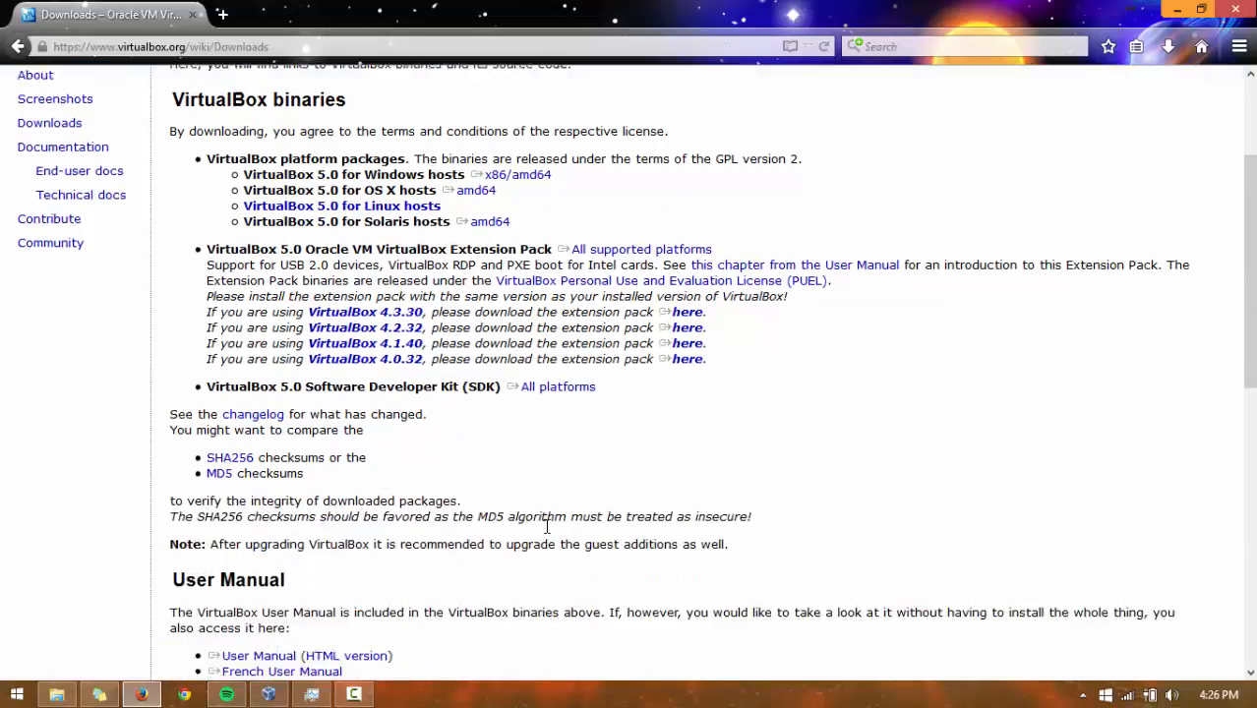
scroll(586, 532, up, 3)
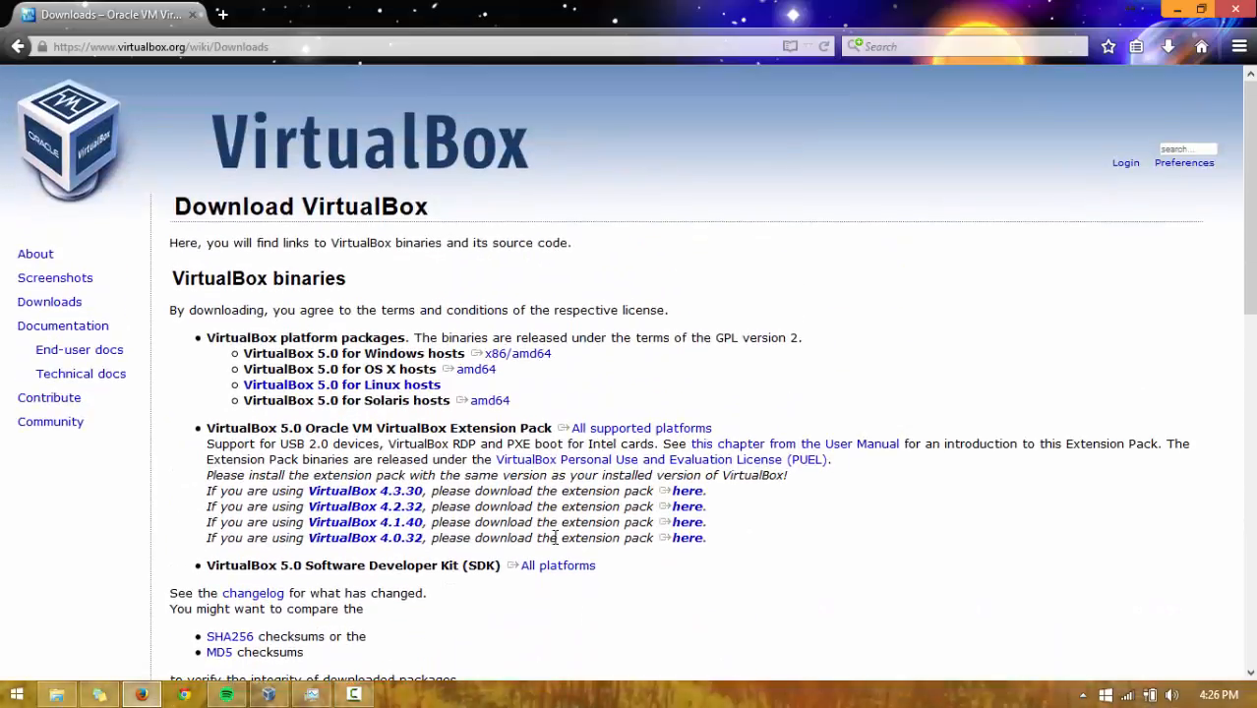
- Switch to Oracle VM VirtualBox Manager and begin a new virtual machine named Cylon Linux, type Linux, version Linux 2.6 / 3.x (64-bit)
click(1179, 12)
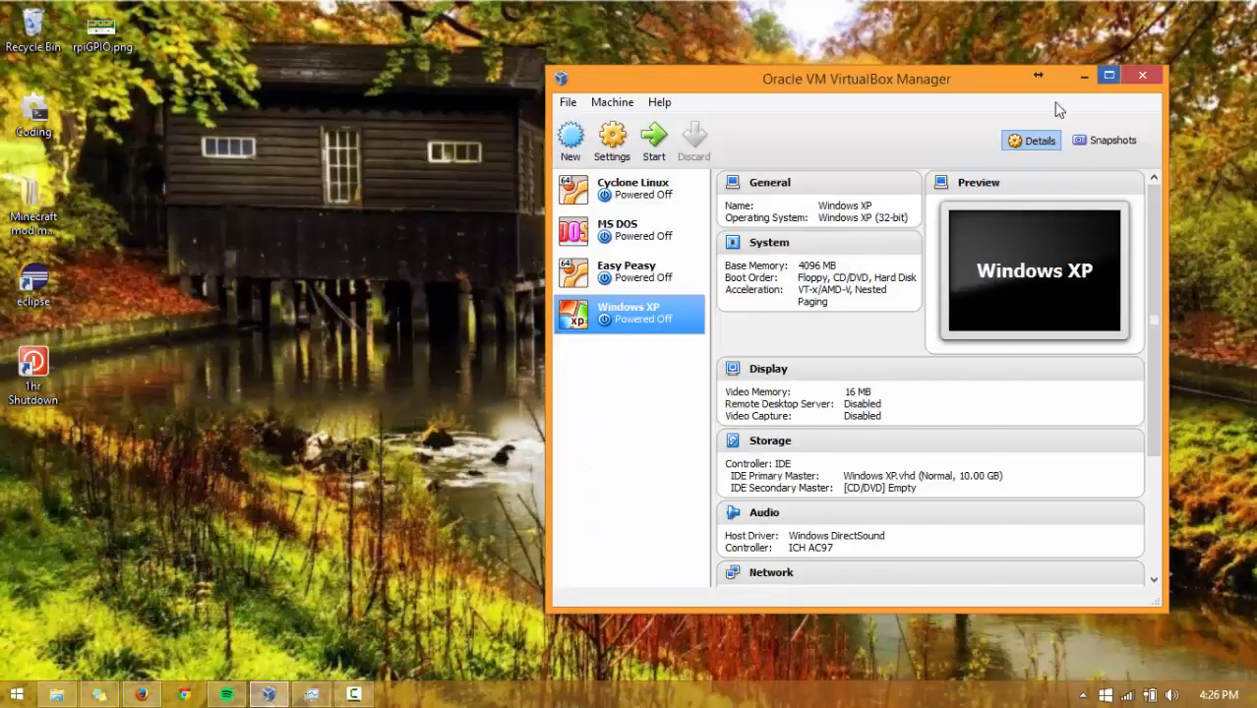
drag(824, 84, 652, 49)
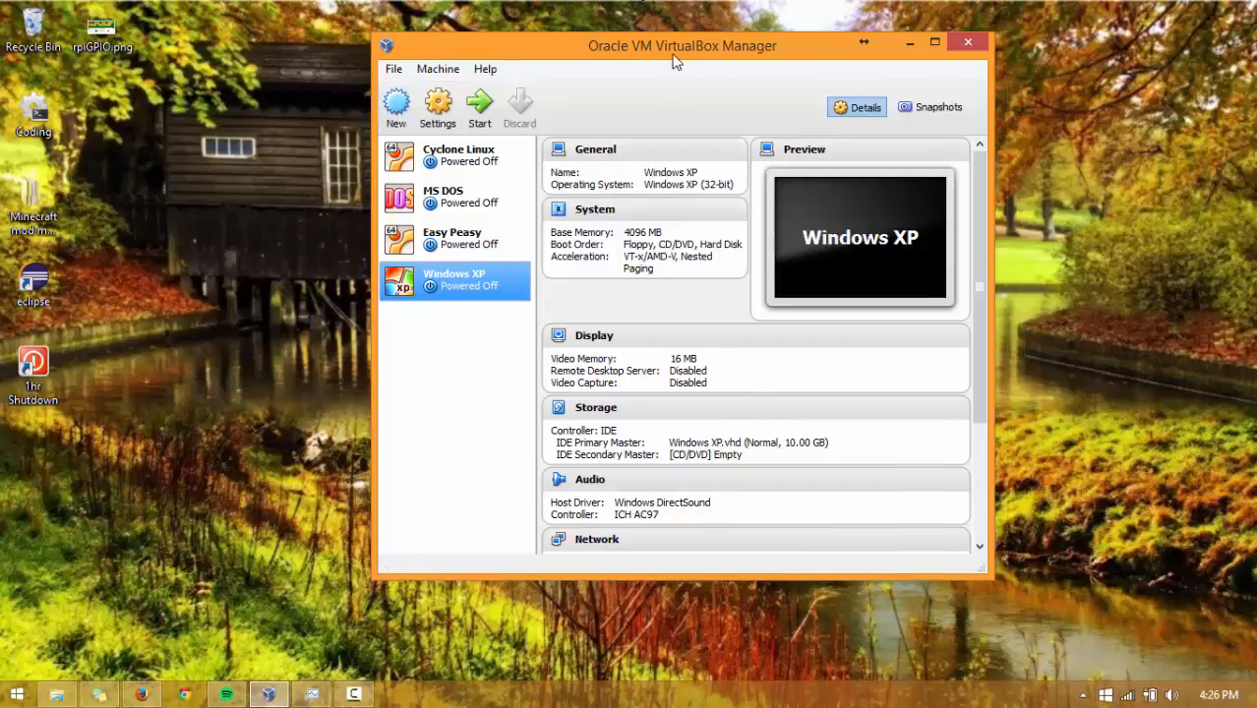
click(414, 109)
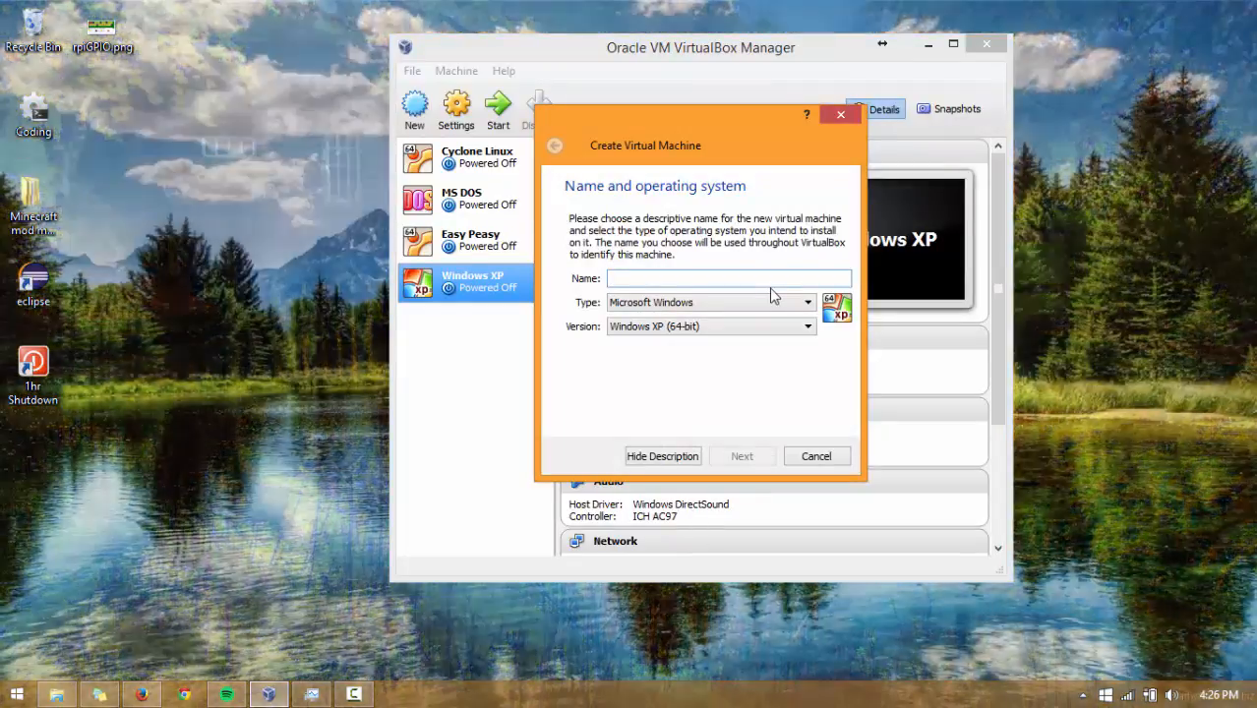
text(Cylon)
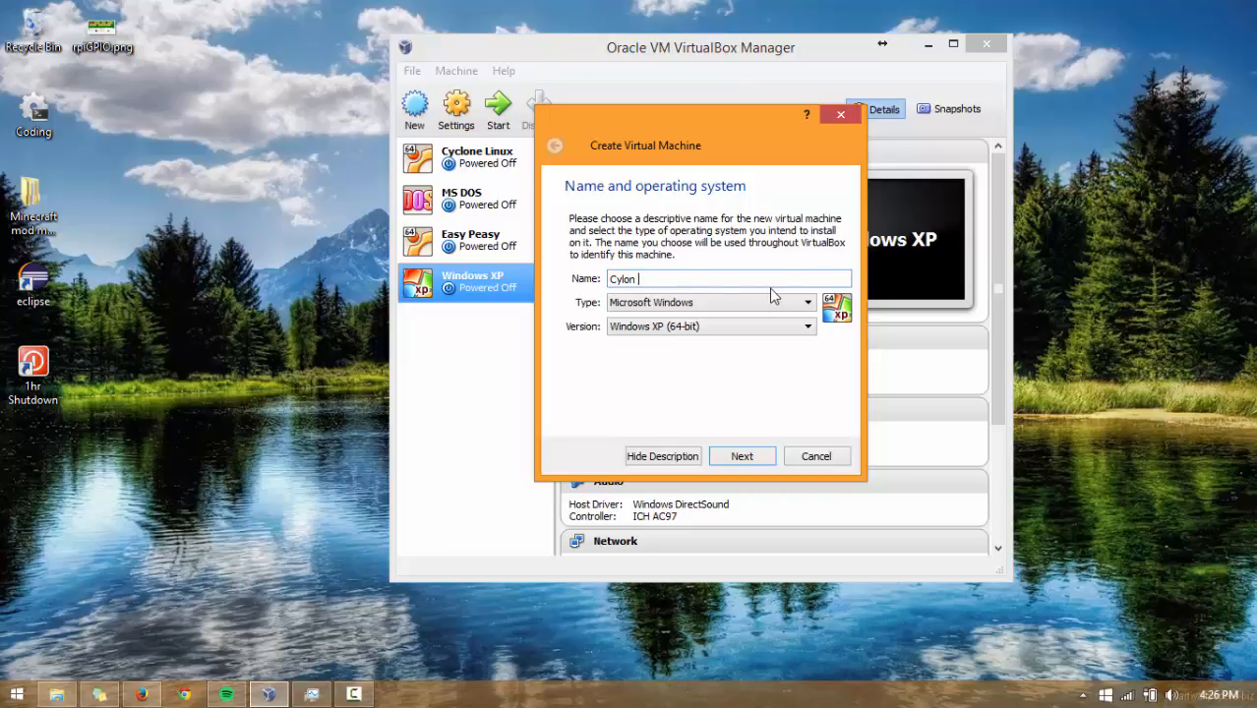
text(Linux)
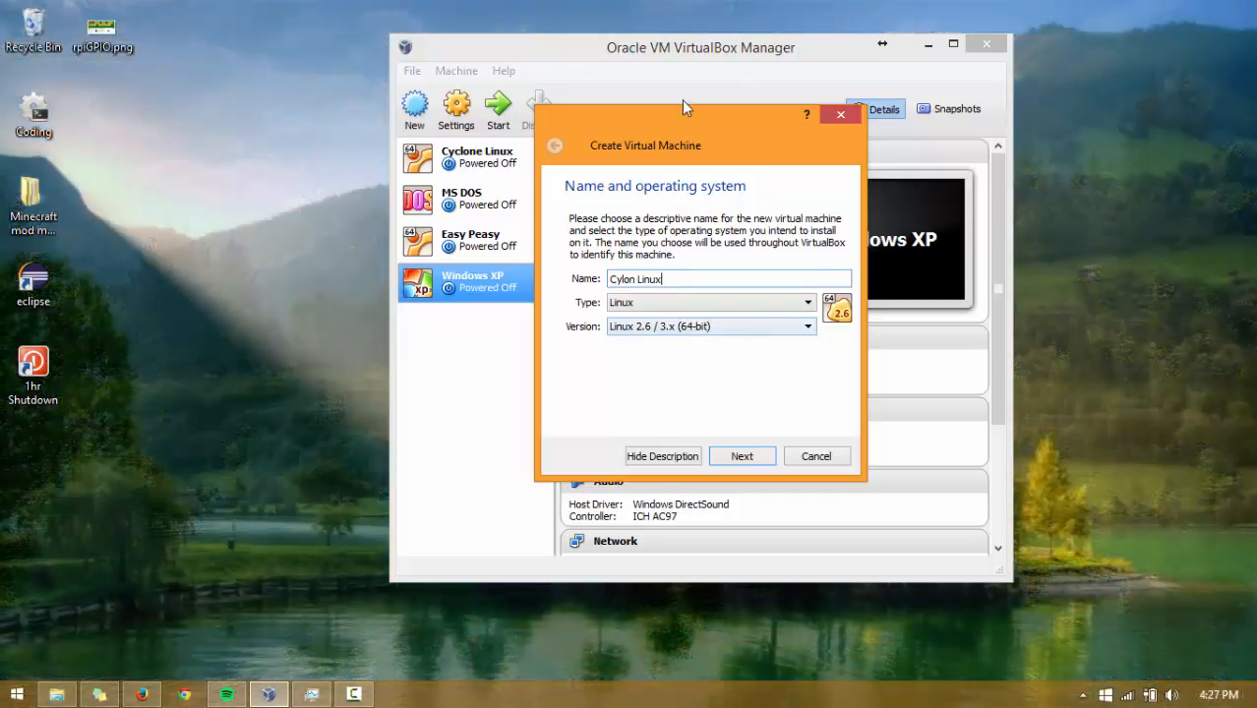
drag(697, 124, 730, 129)
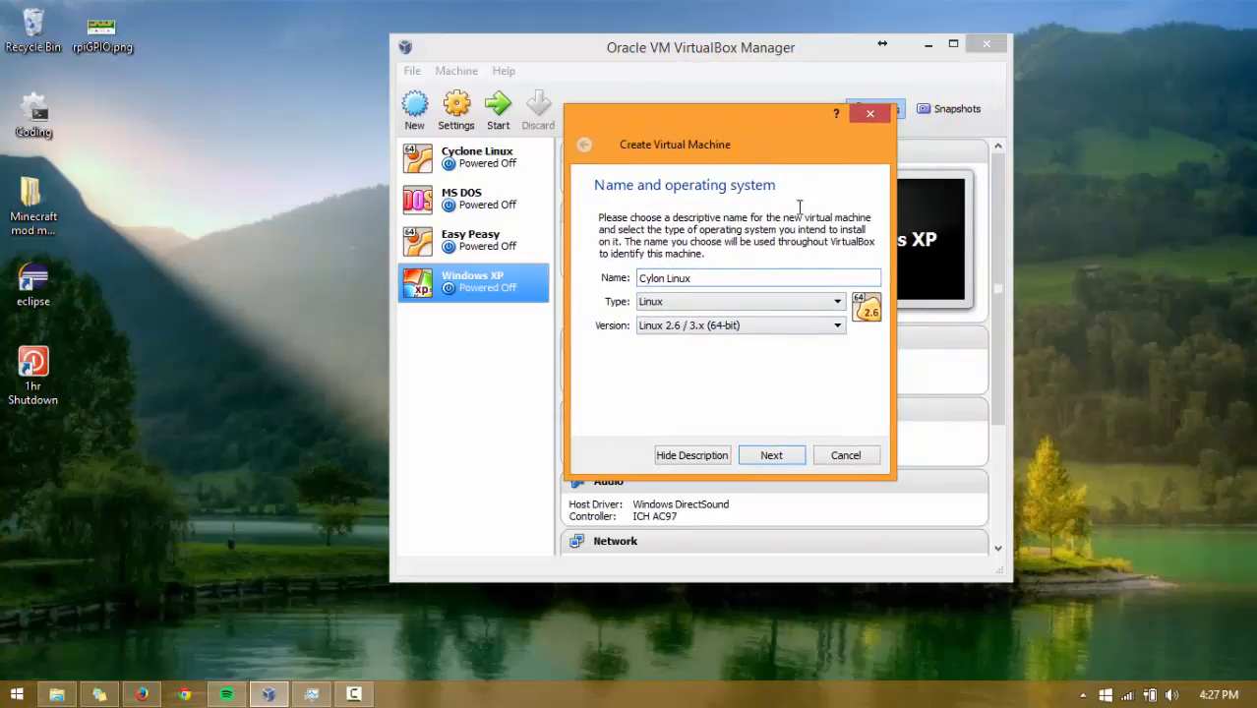
drag(716, 145, 837, 228)
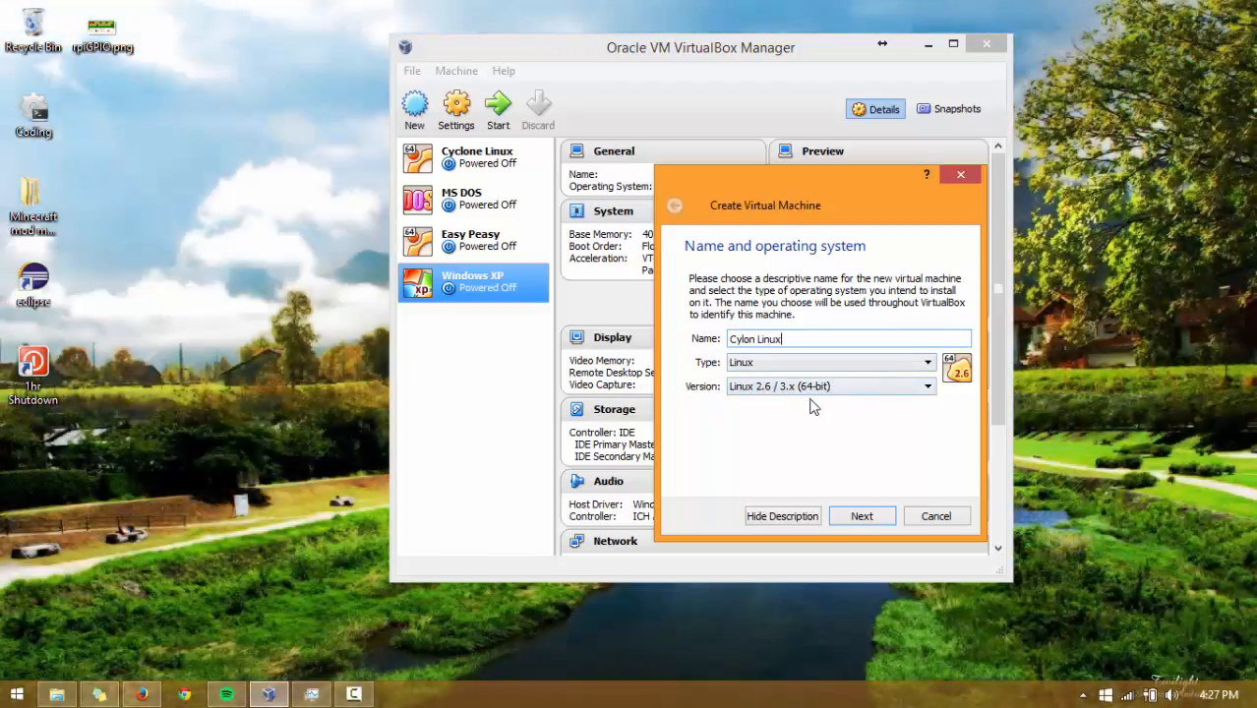
click(804, 390)
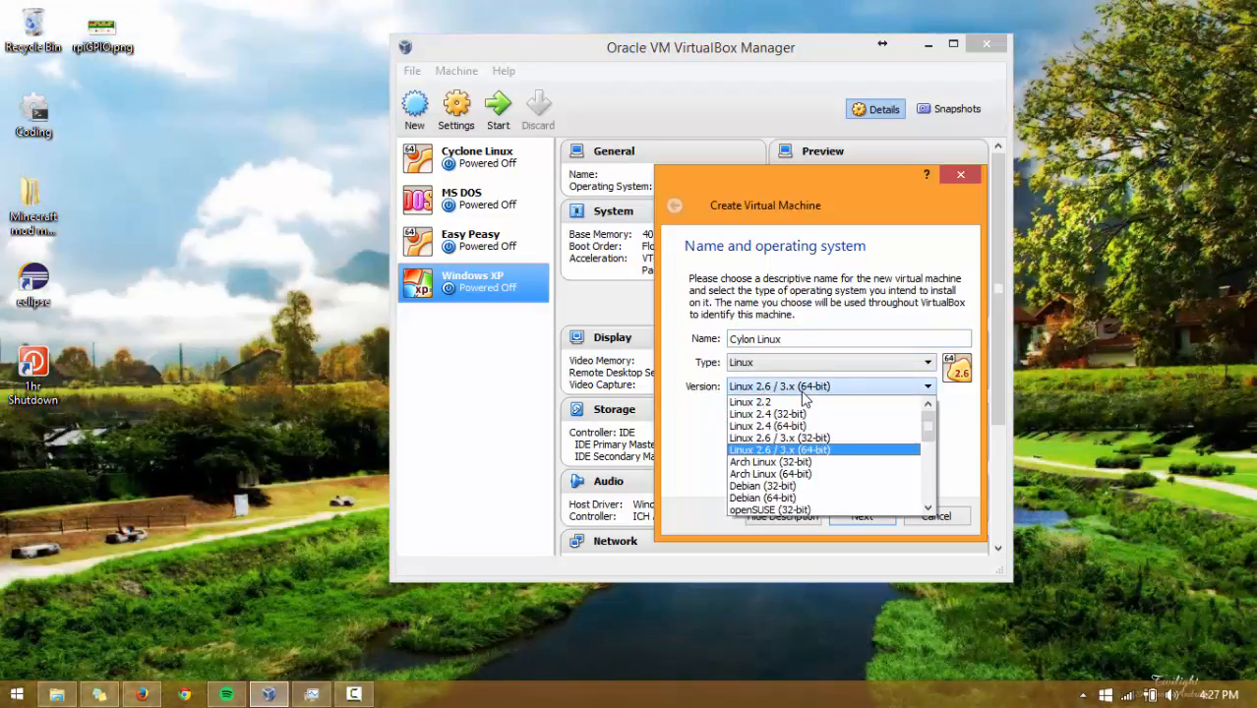
click(804, 391)
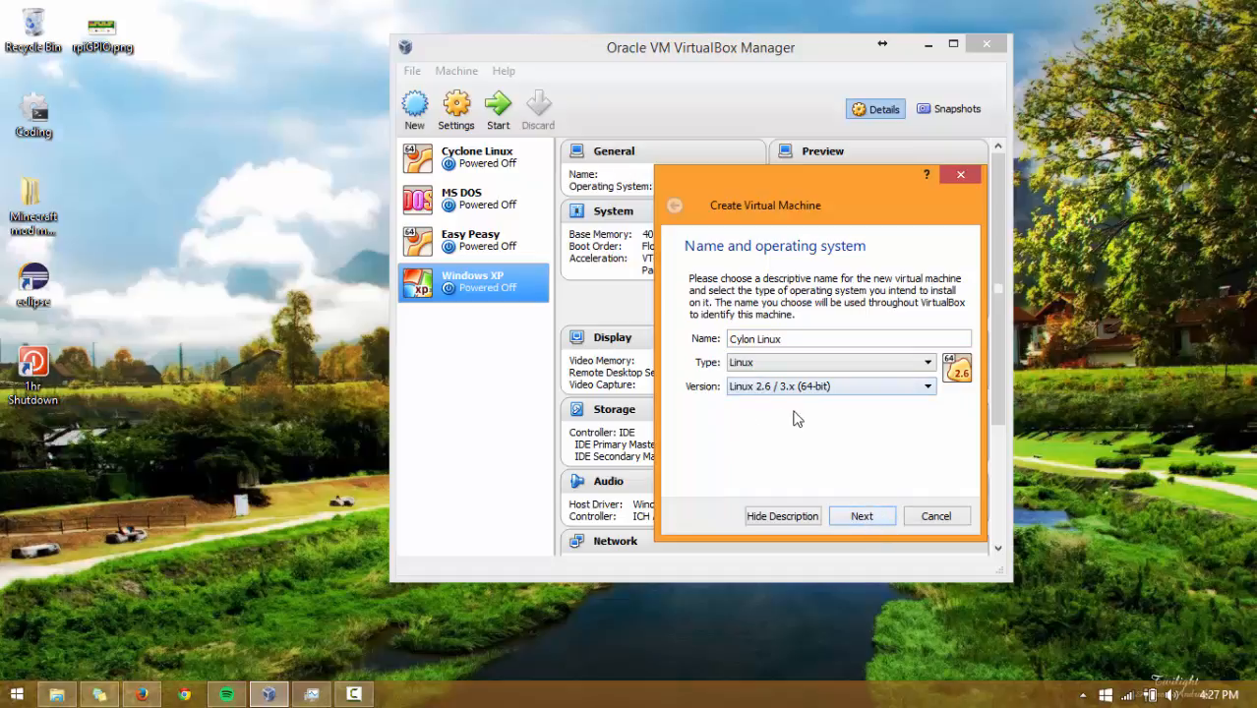
click(857, 516)
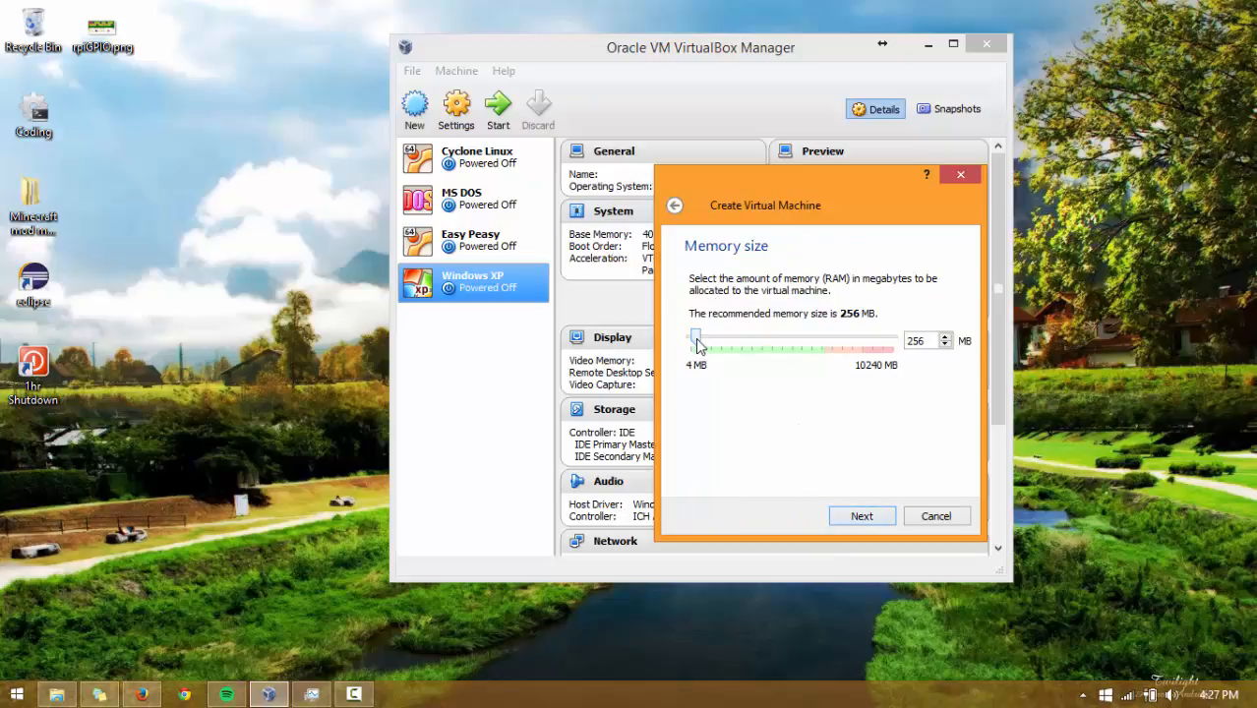
- Allocate 4096 MB of memory to the new virtual machine
drag(698, 346, 772, 364)
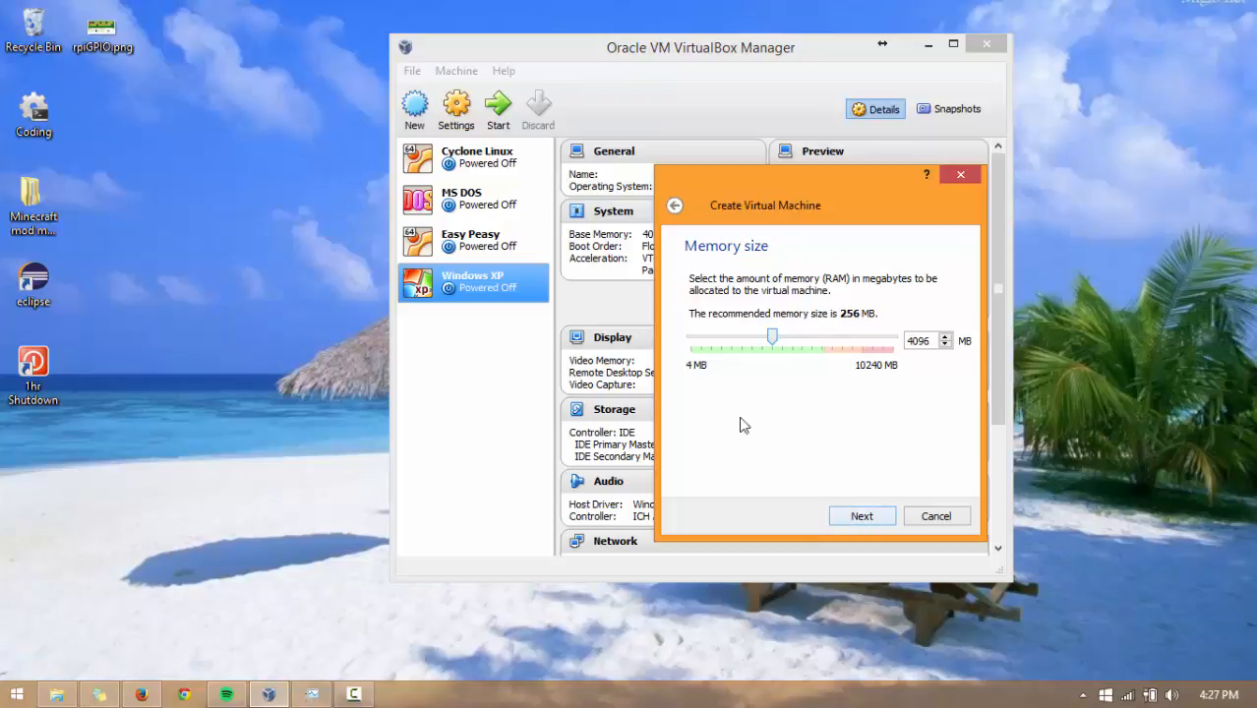
drag(866, 218, 782, 192)
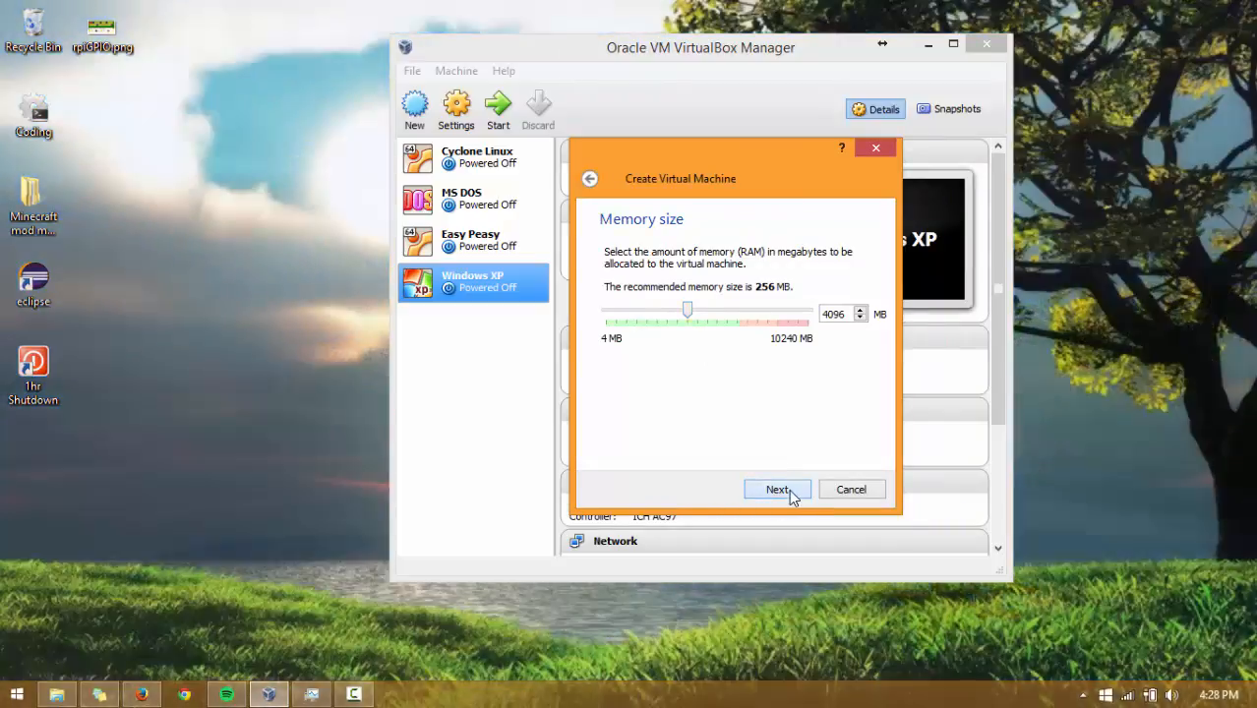
click(788, 494)
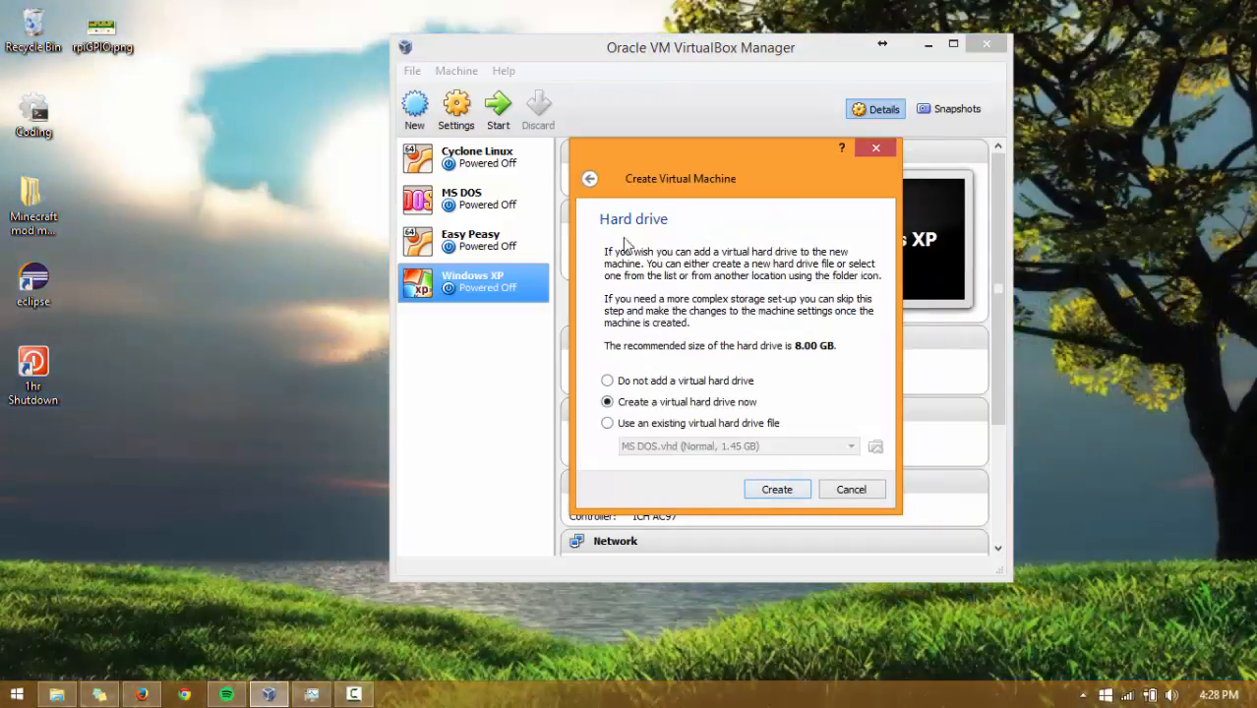
- Choose to create a virtual hard drive now, using the VHD (Virtual Hard Disk) file type
click(777, 490)
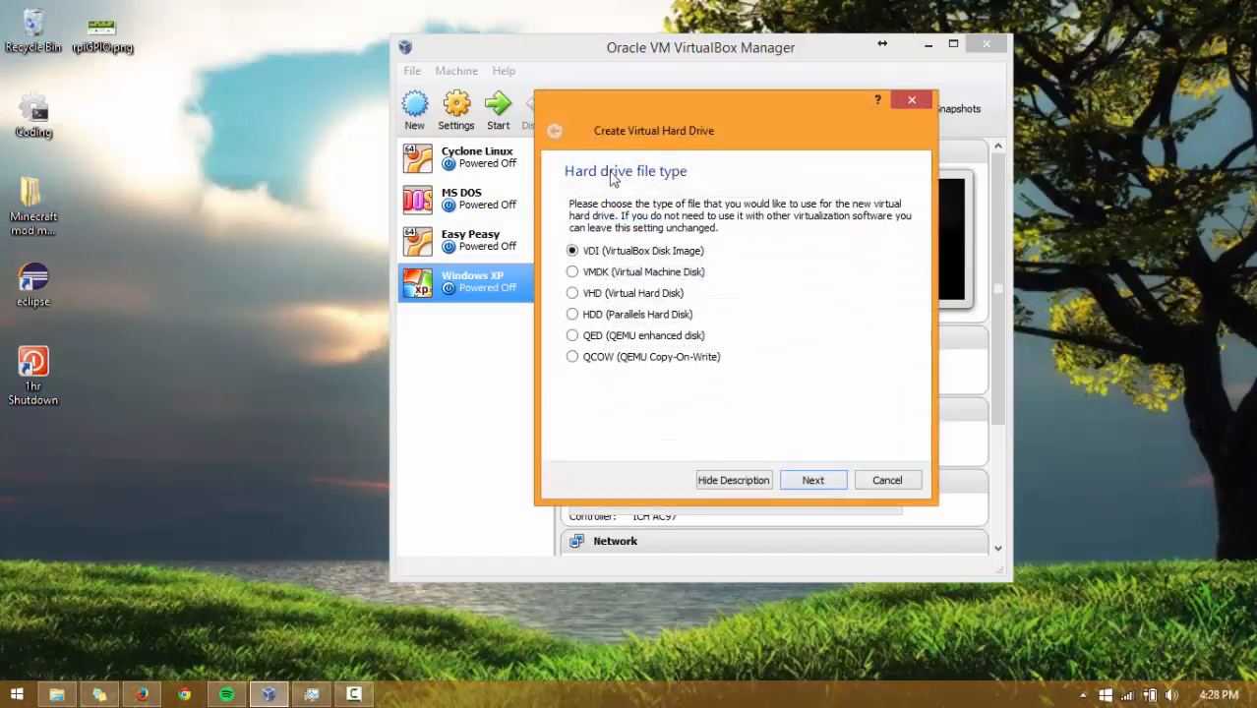
drag(760, 157, 740, 158)
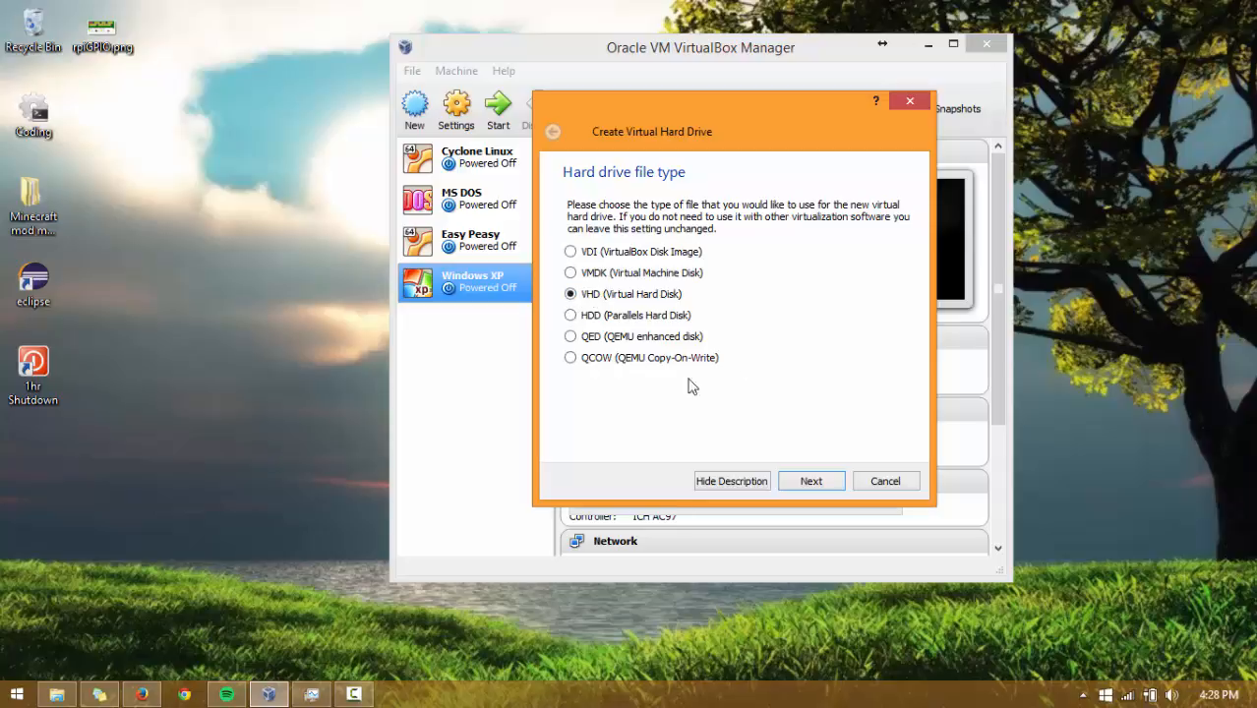
- Open Windows Disk Management, check where a VHD can be attached, and close it without attaching one
click(8, 700)
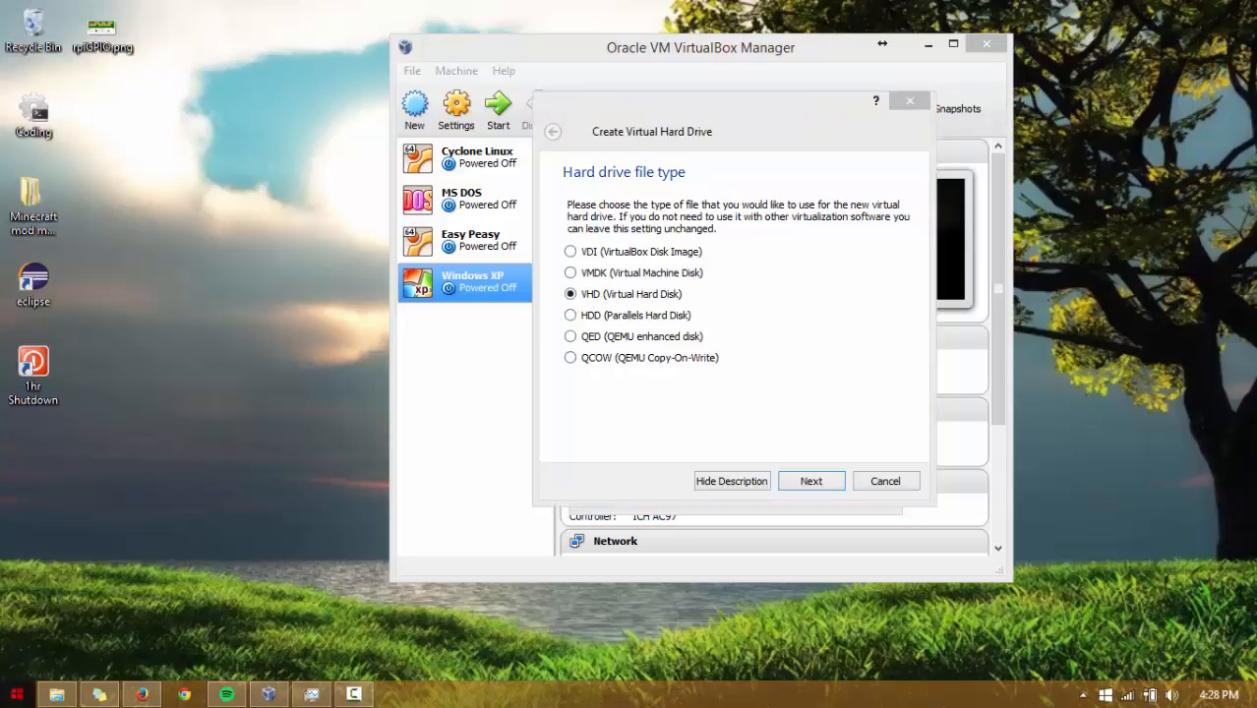
click(149, 476)
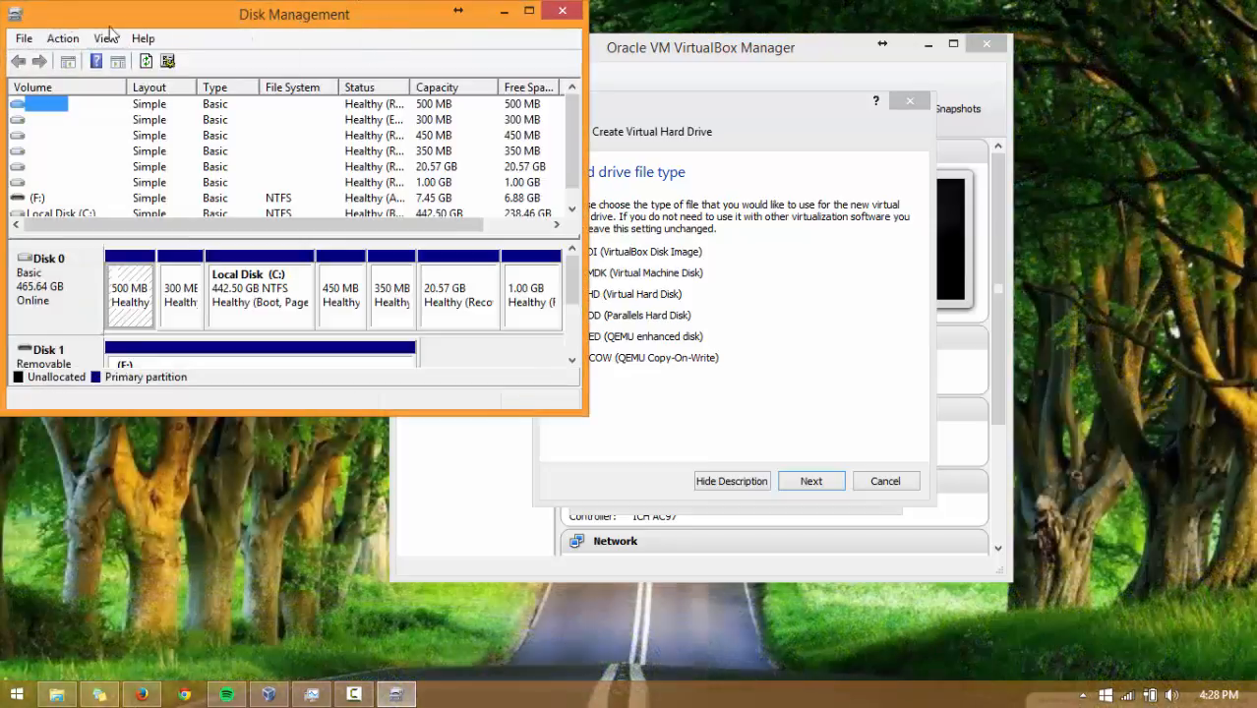
click(63, 39)
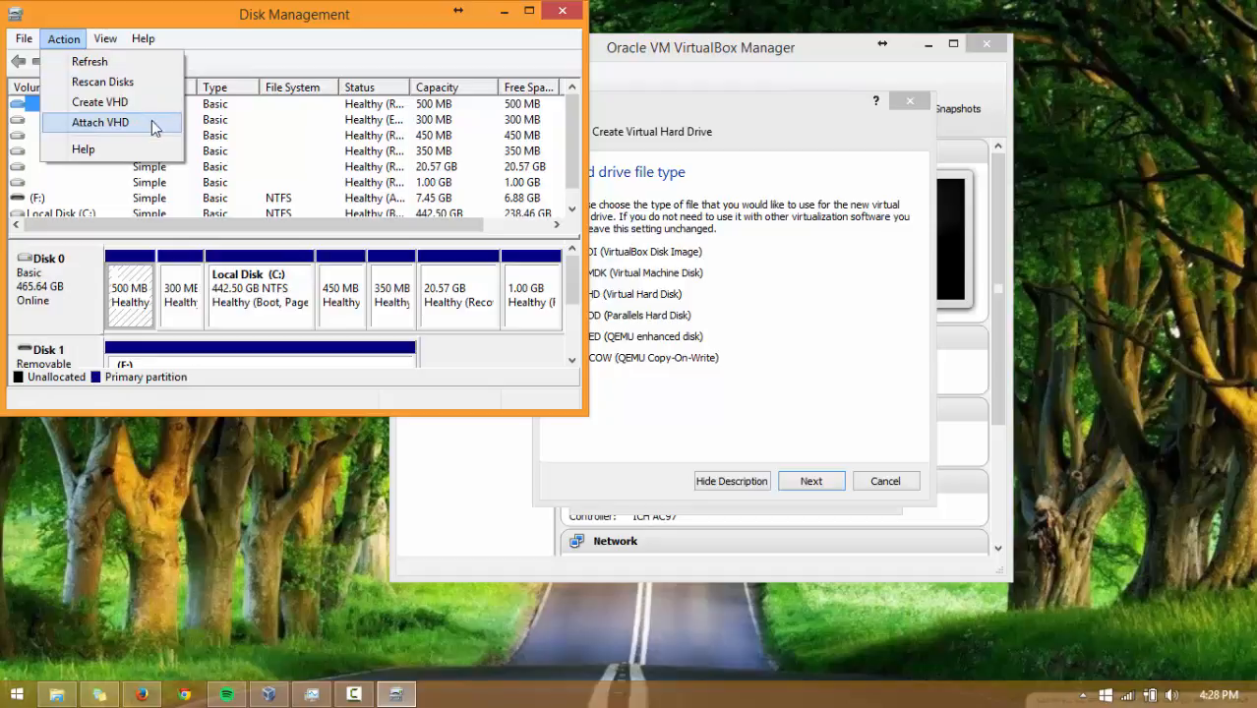
click(360, 12)
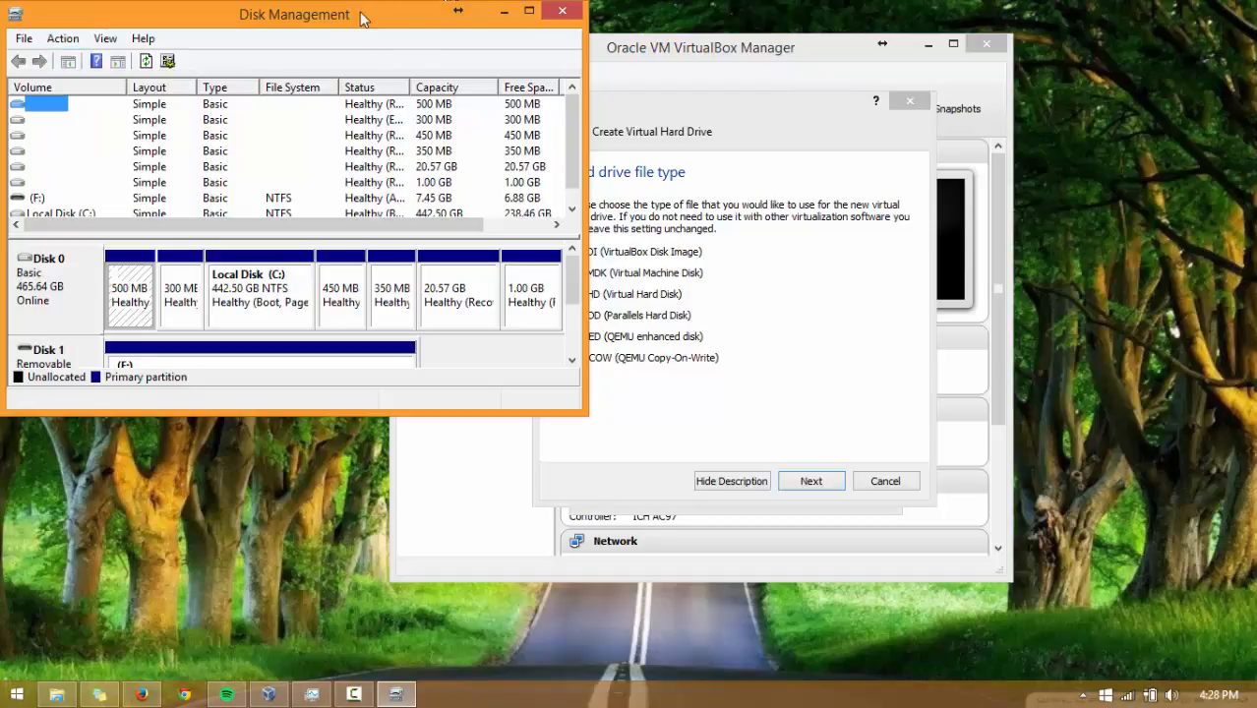
click(568, 19)
- Keep the virtual hard drive dynamically allocated and named Cylon Linux, and set its size to 15.06 GB
drag(649, 110, 650, 147)
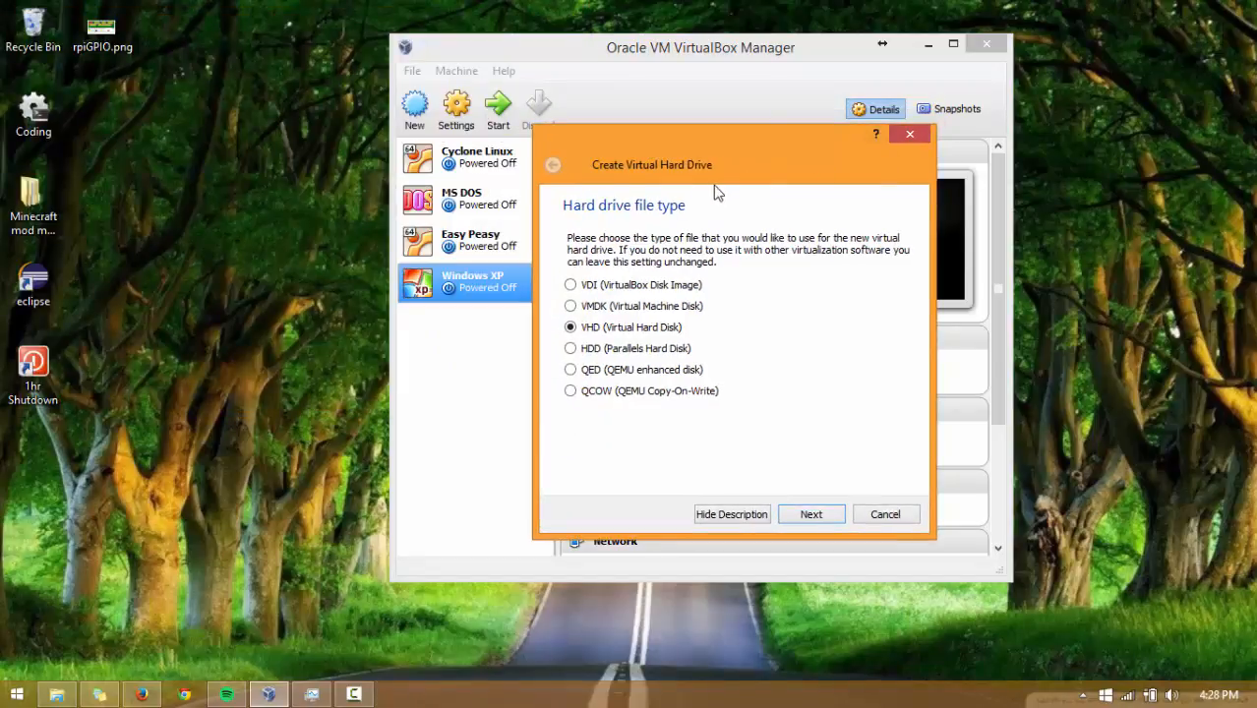
drag(716, 187, 704, 132)
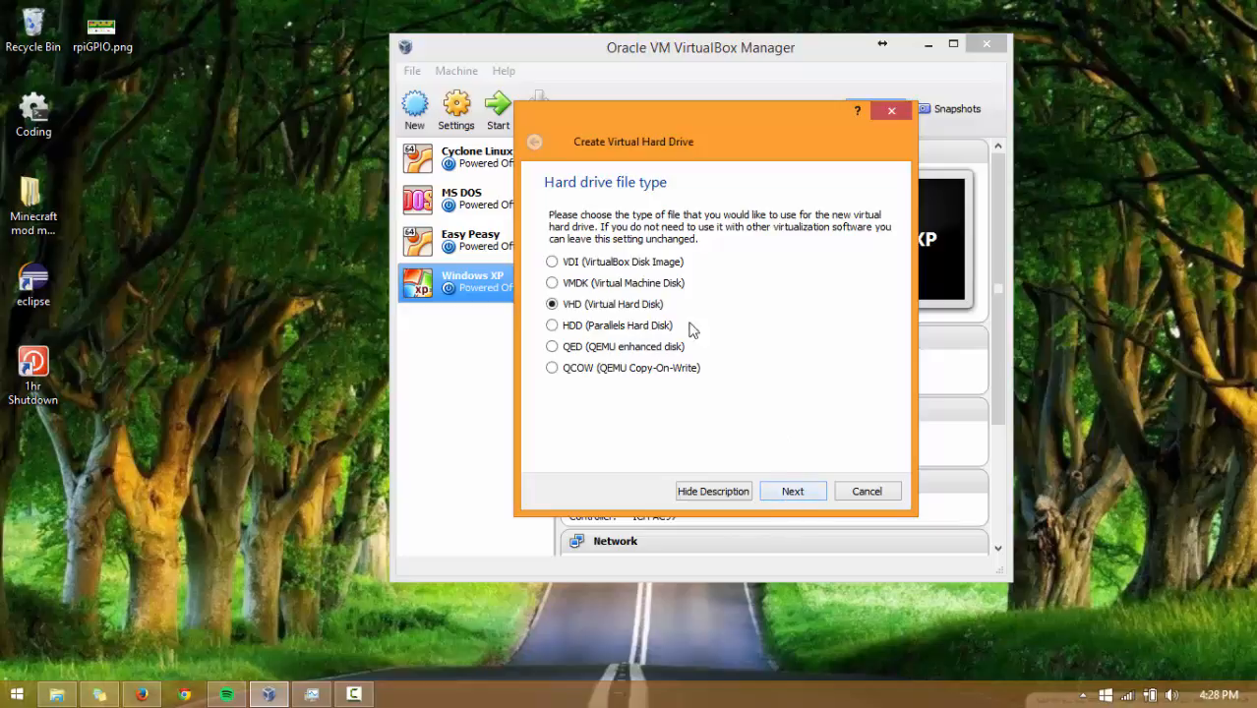
click(797, 489)
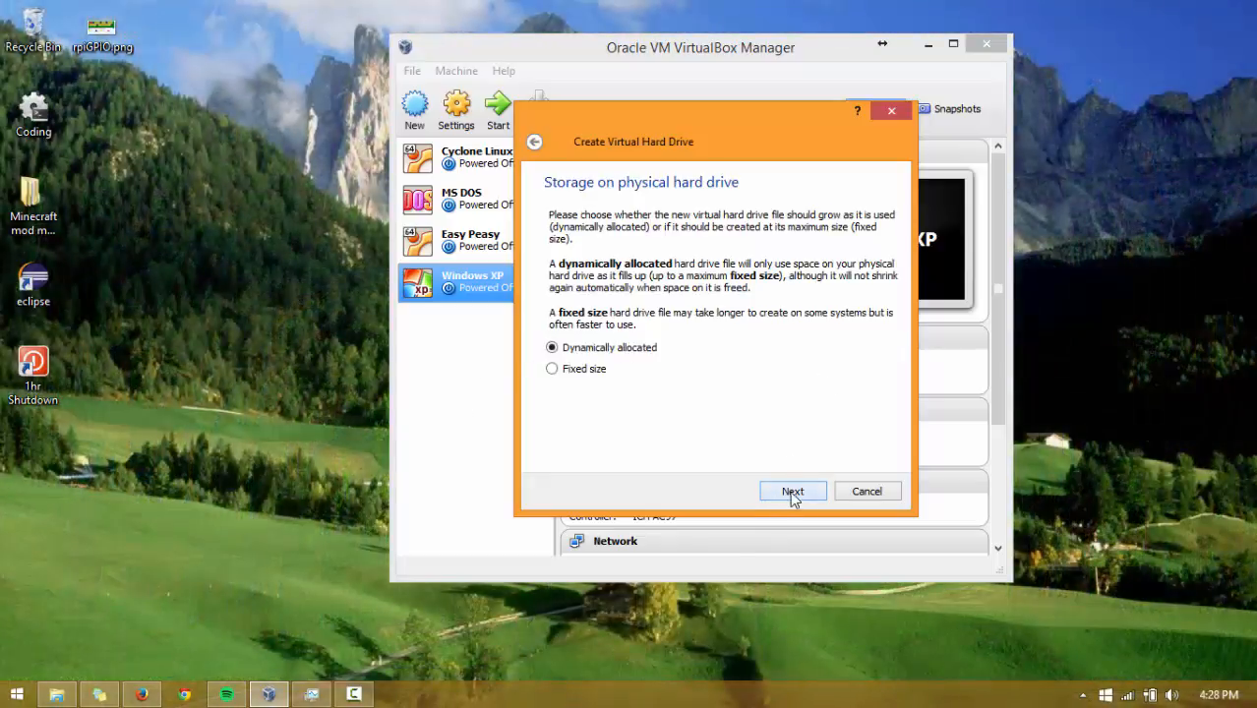
click(793, 491)
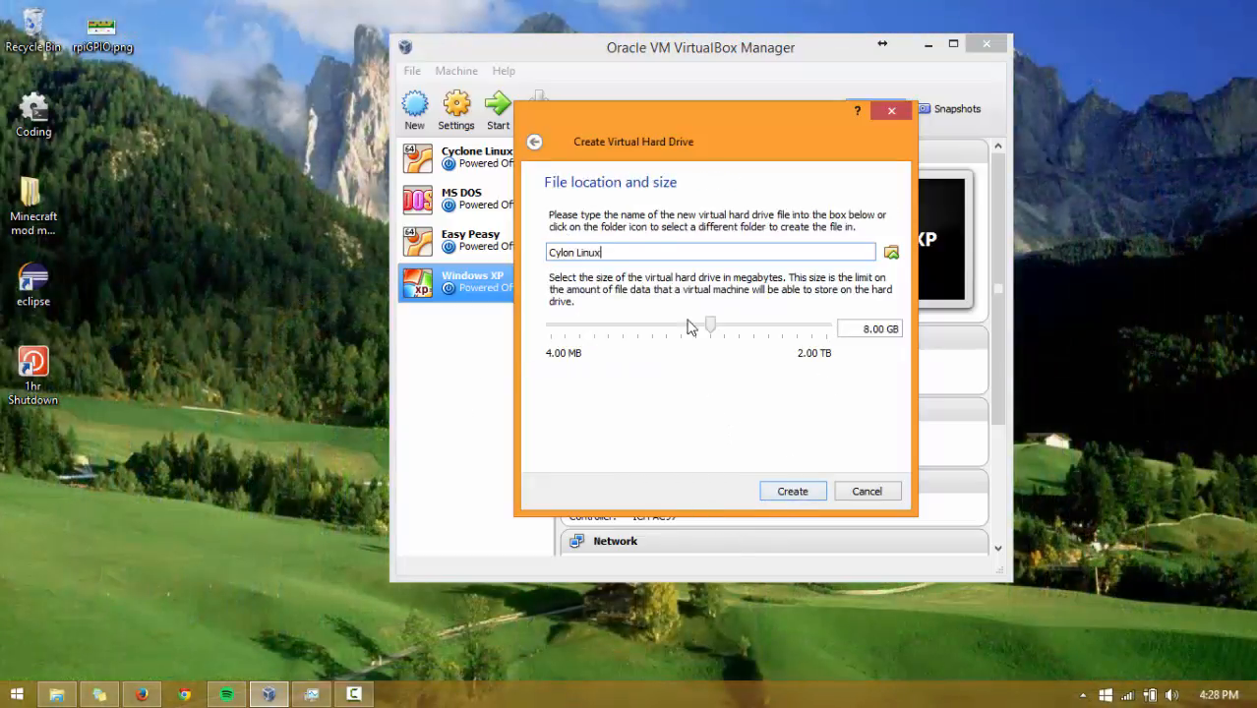
drag(713, 327, 729, 344)
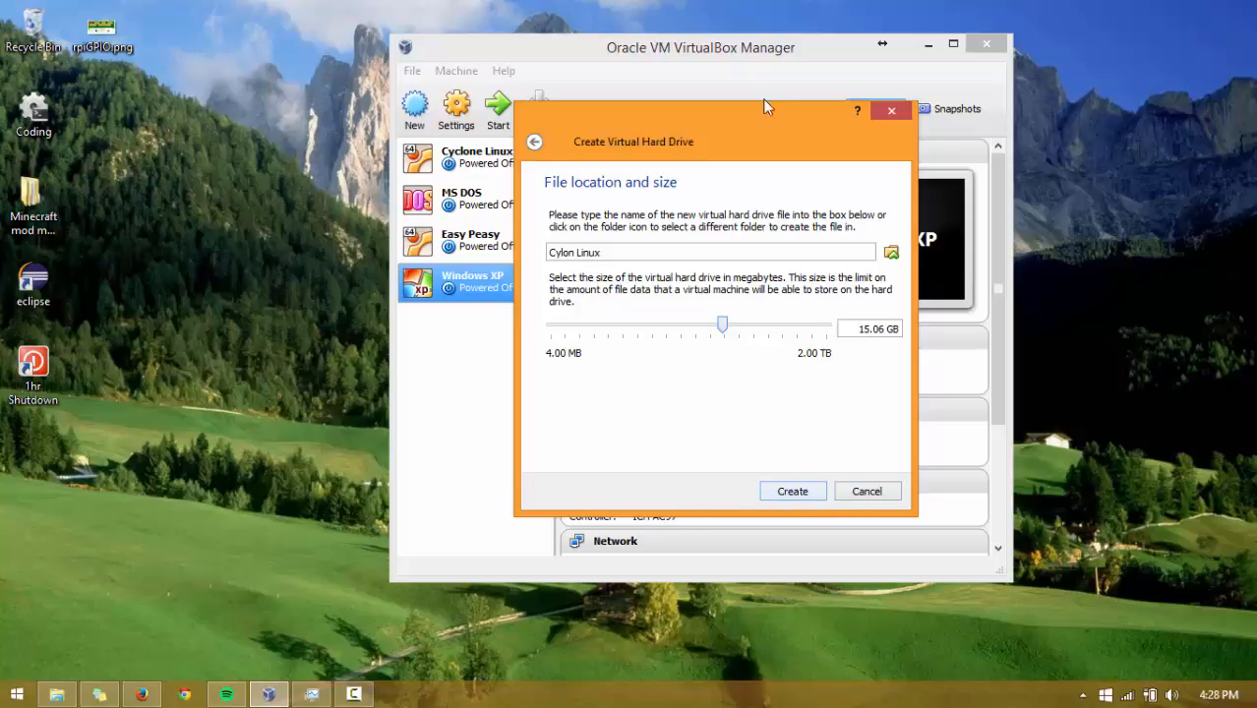
- Create the 15.06 GB Cylon Linux virtual hard drive and finish setting up the new virtual machine
drag(752, 120, 755, 150)
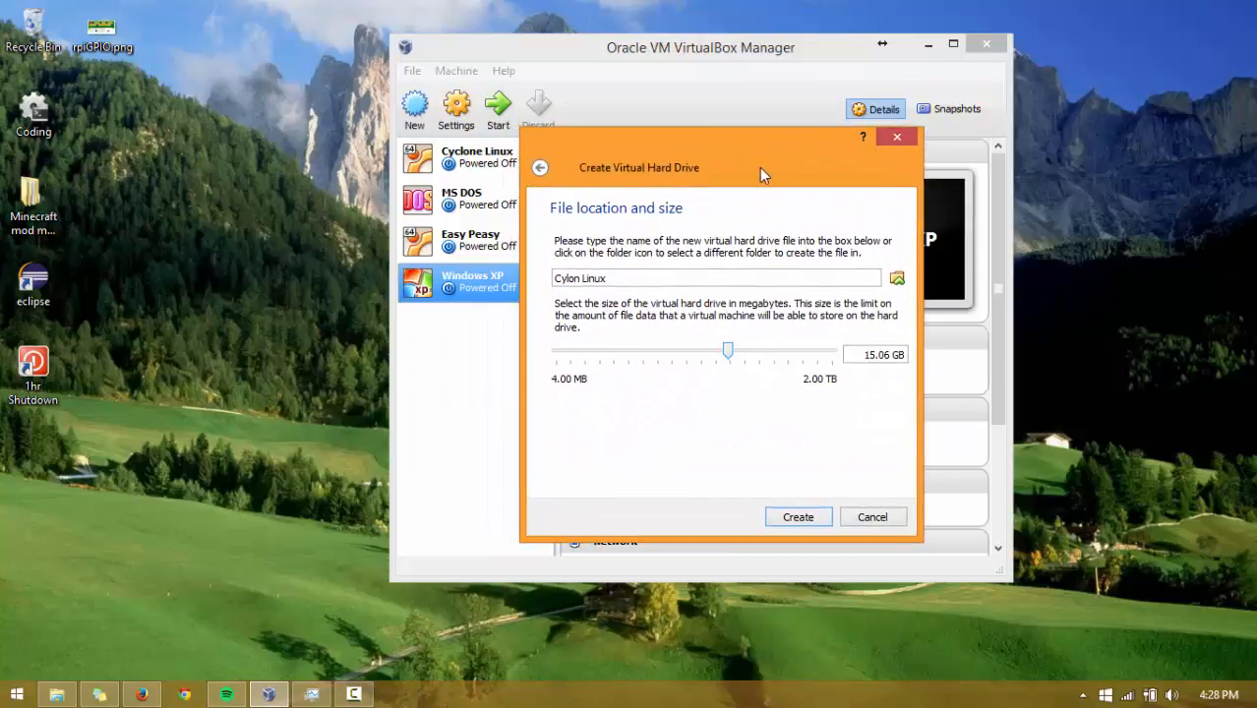
drag(673, 174, 662, 218)
drag(814, 194, 738, 189)
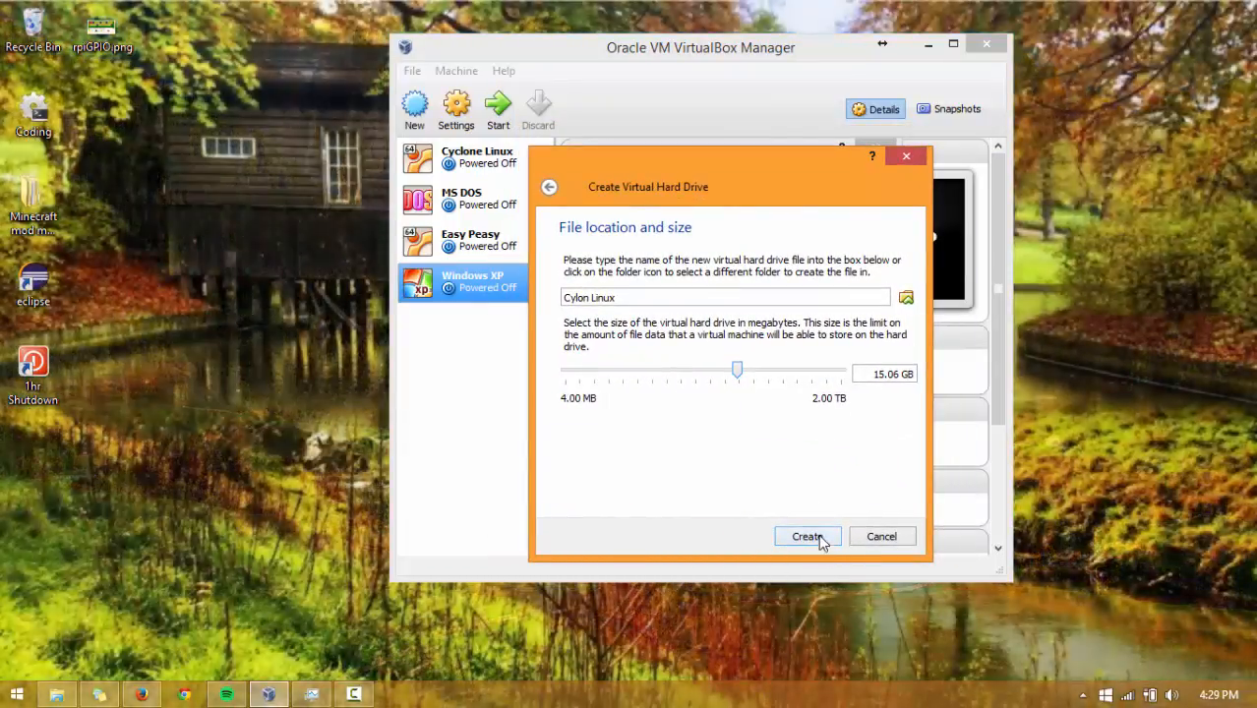
click(824, 543)
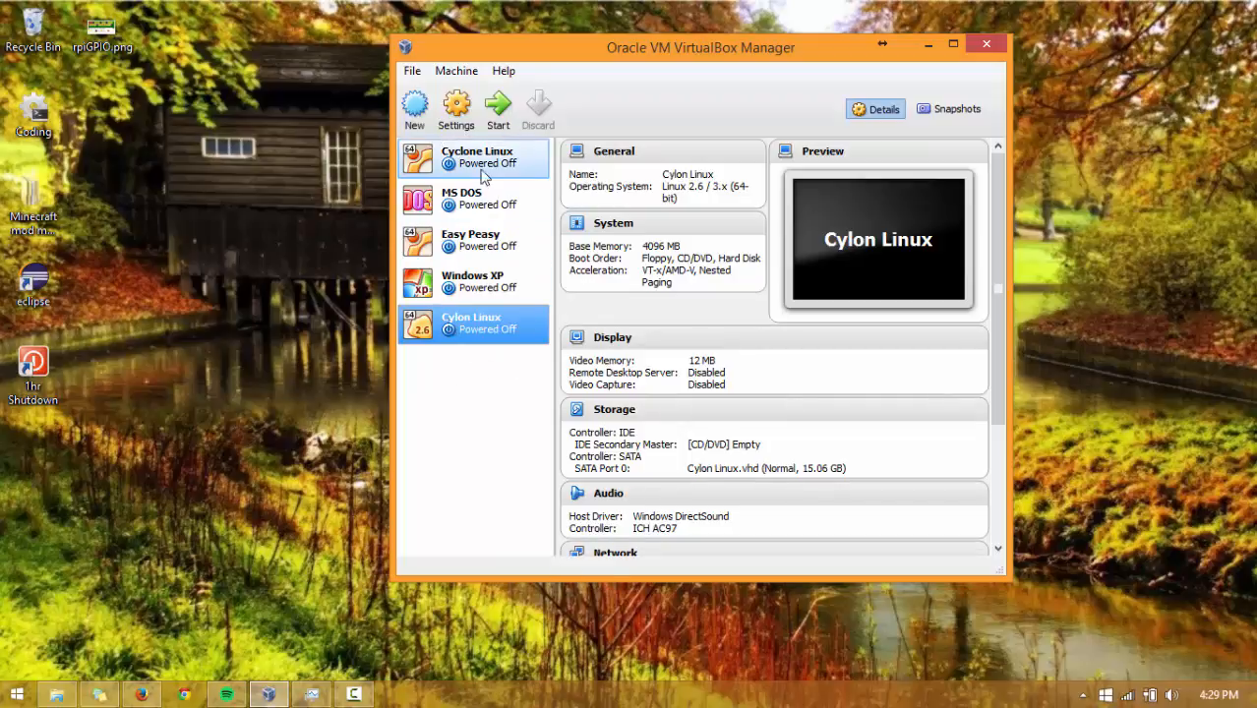
- In the Cylon Linux machine's storage settings, load CylonLinux12_04.iso from the ISO\64 folder into the empty IDE optical drive
click(455, 110)
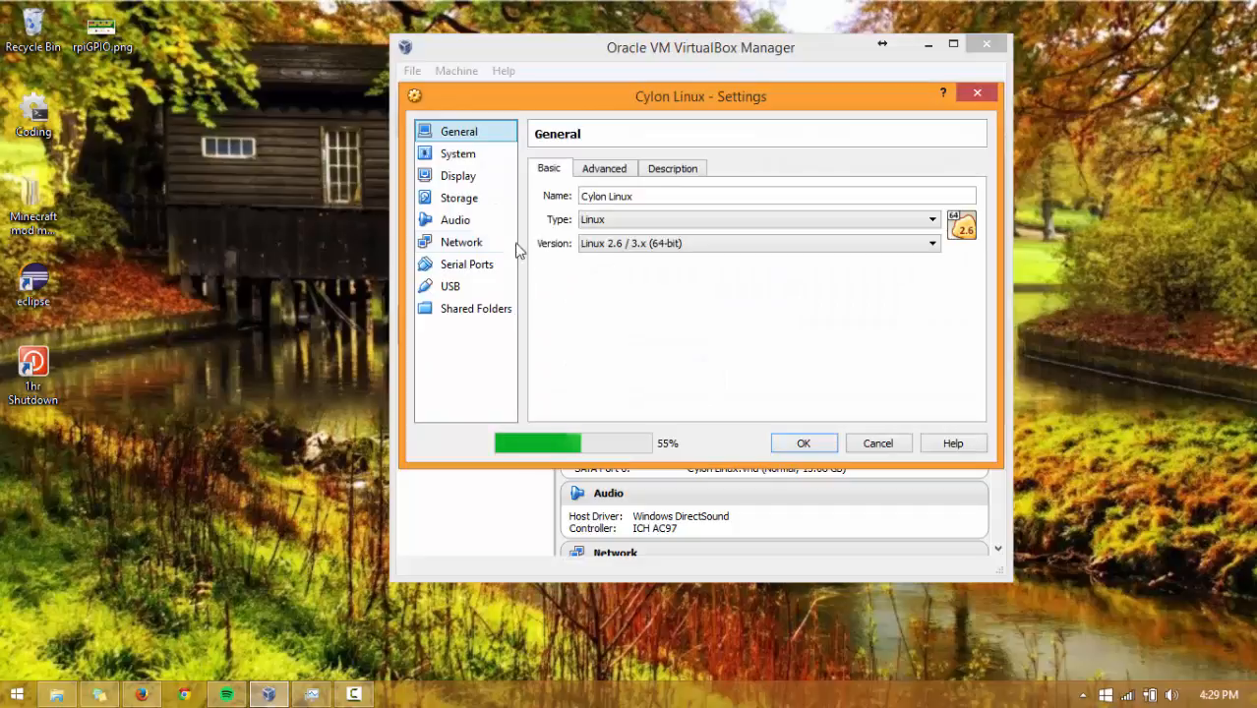
click(480, 208)
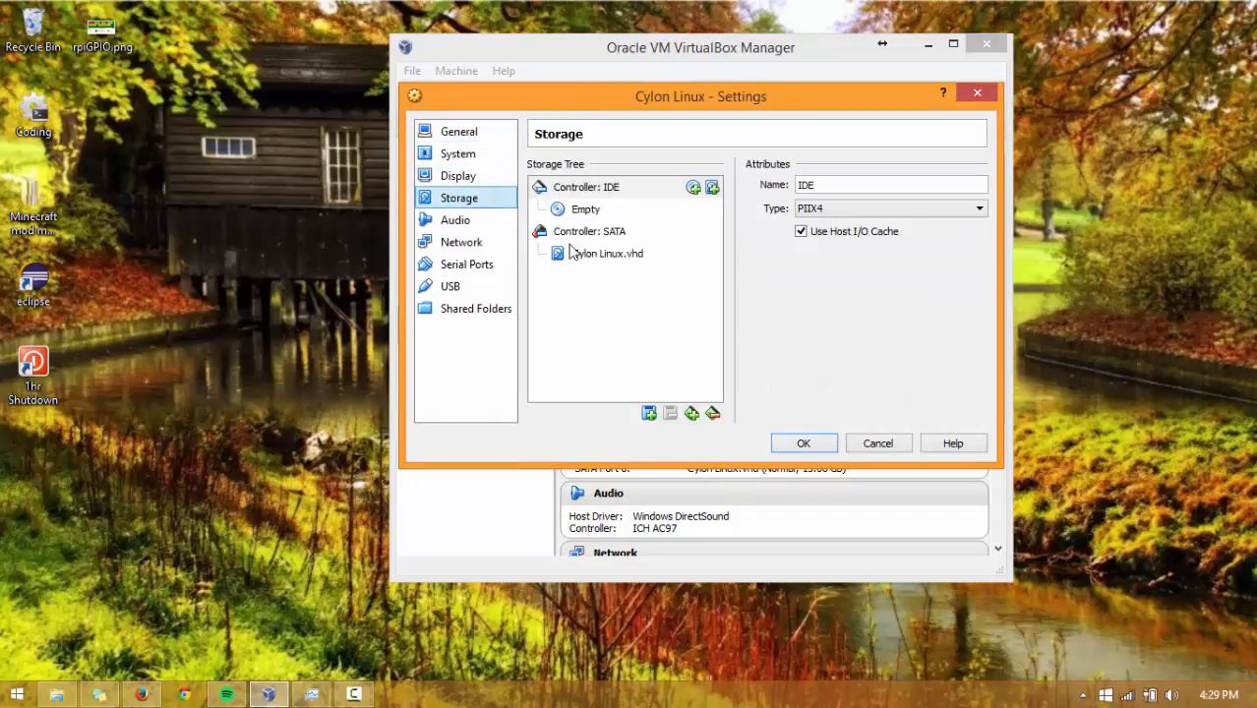
click(592, 212)
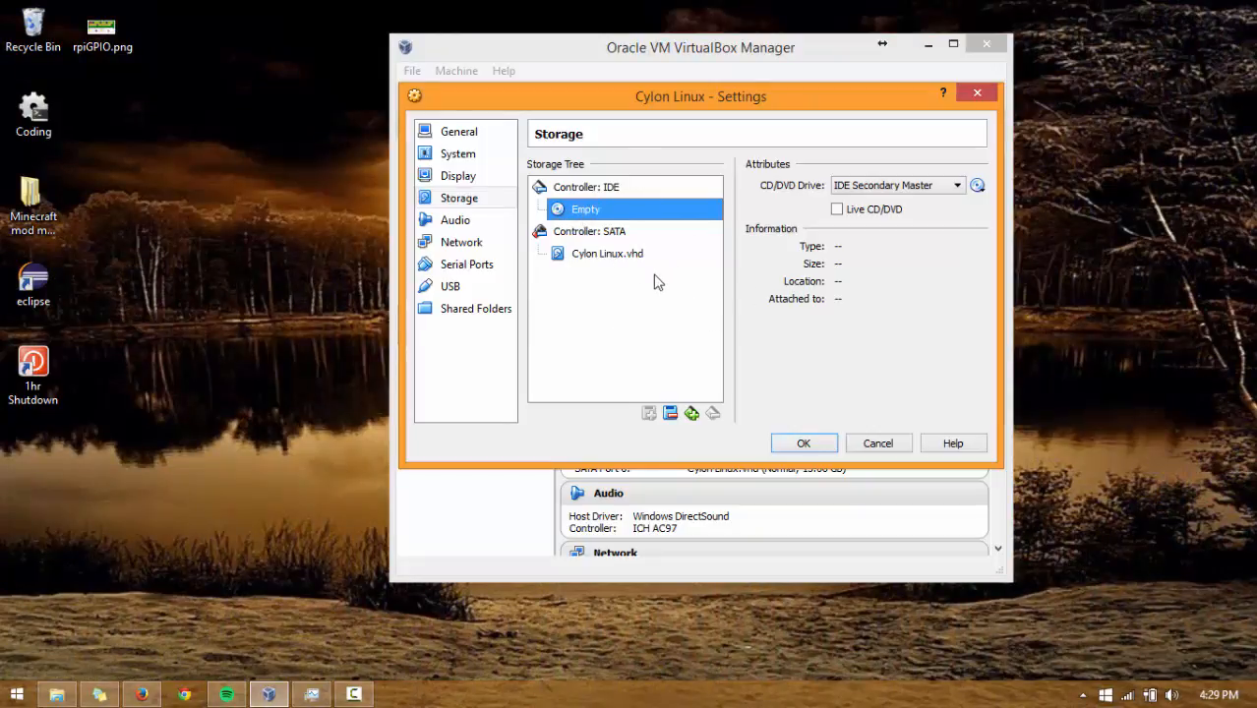
click(976, 185)
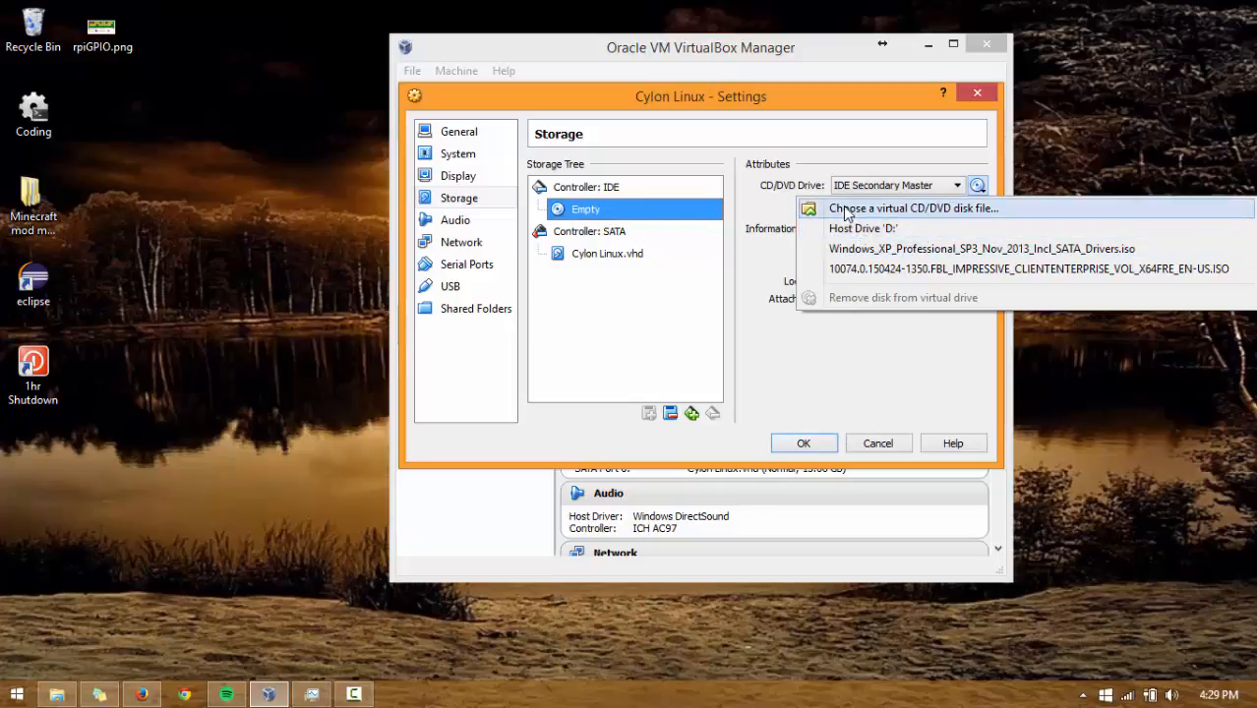
click(846, 212)
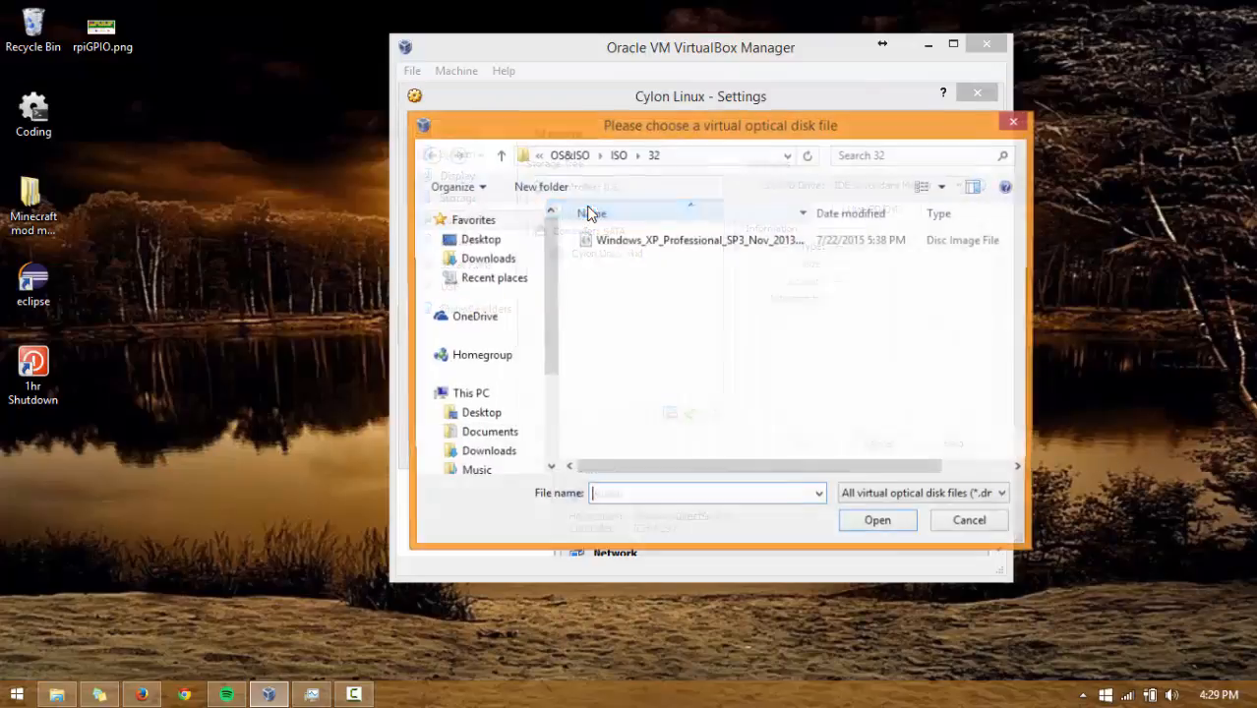
drag(652, 125, 648, 98)
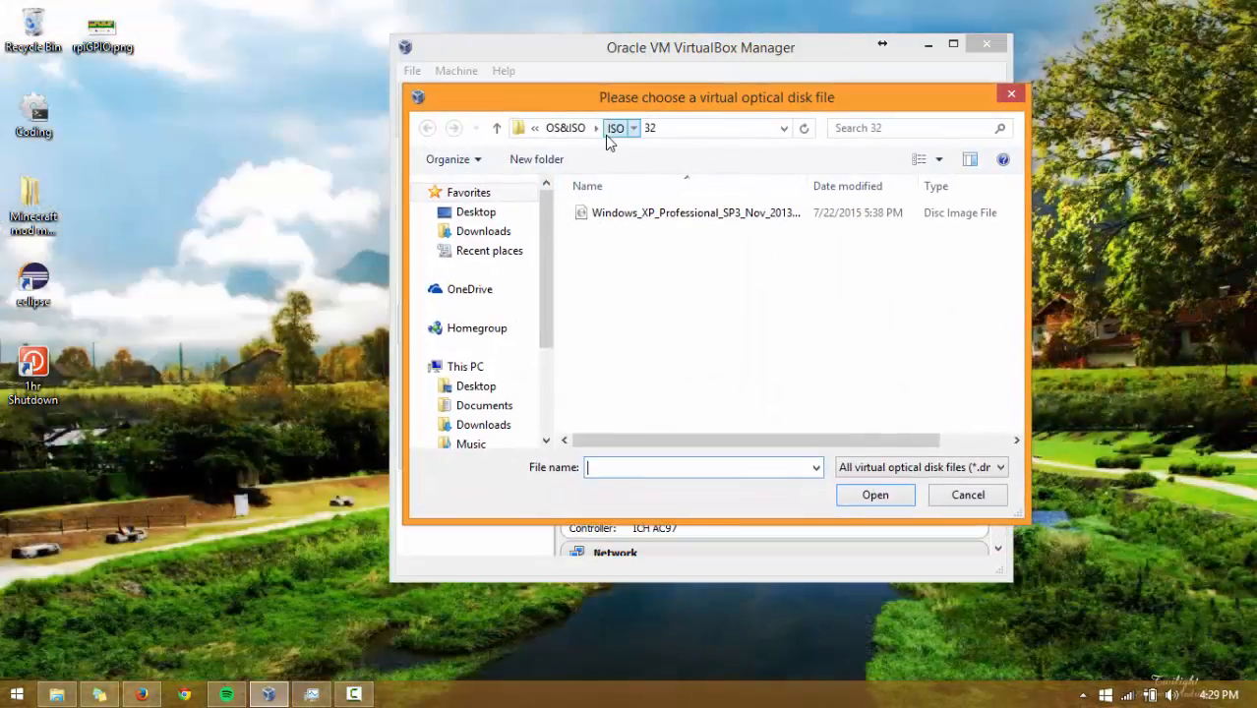
click(610, 129)
double_click(644, 234)
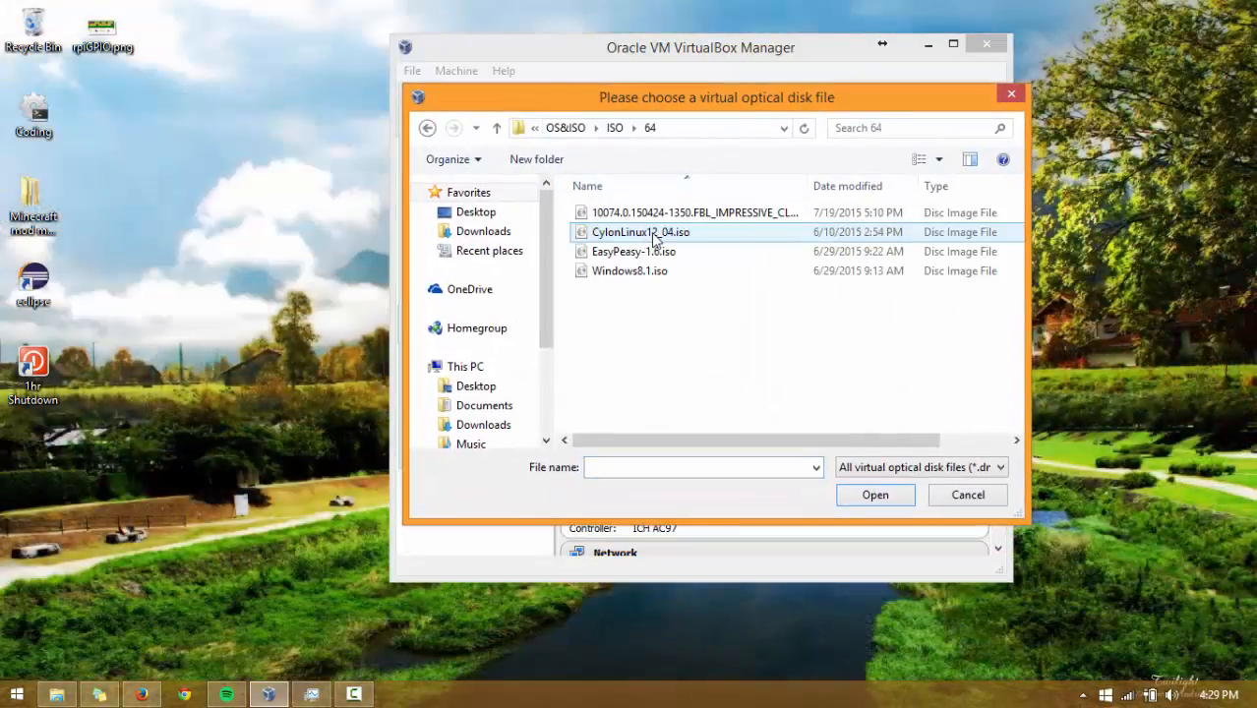
click(646, 234)
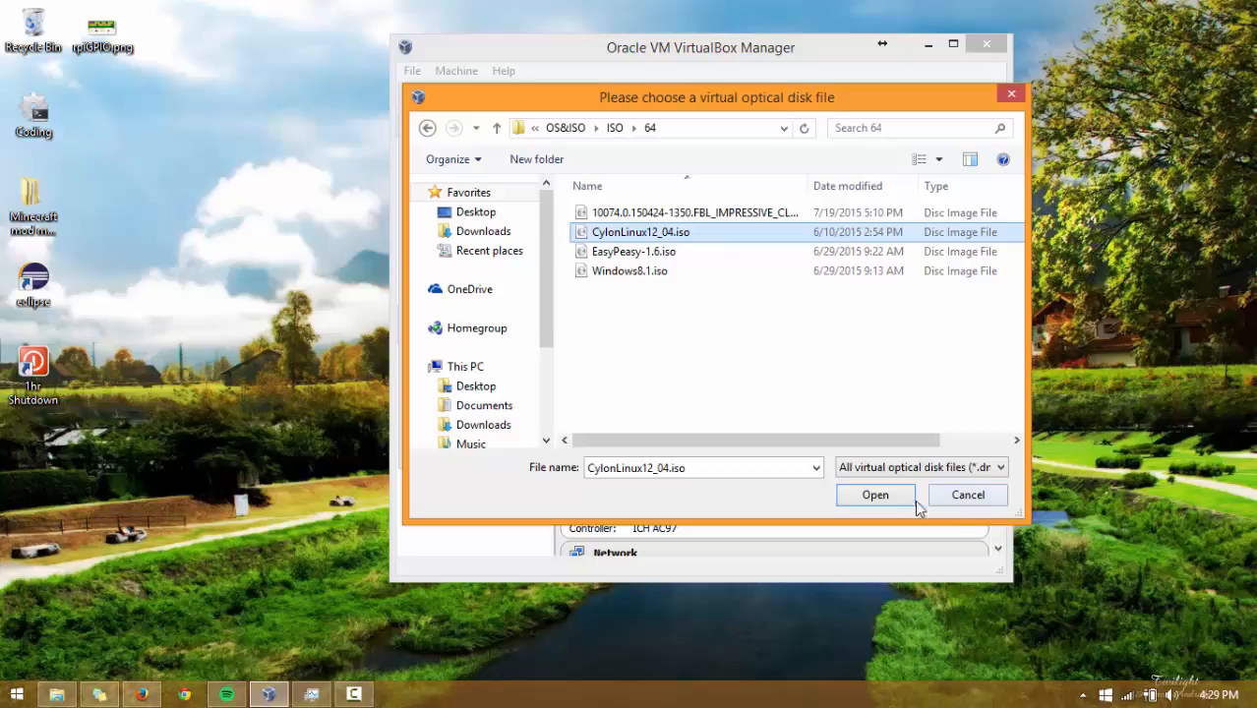
click(873, 496)
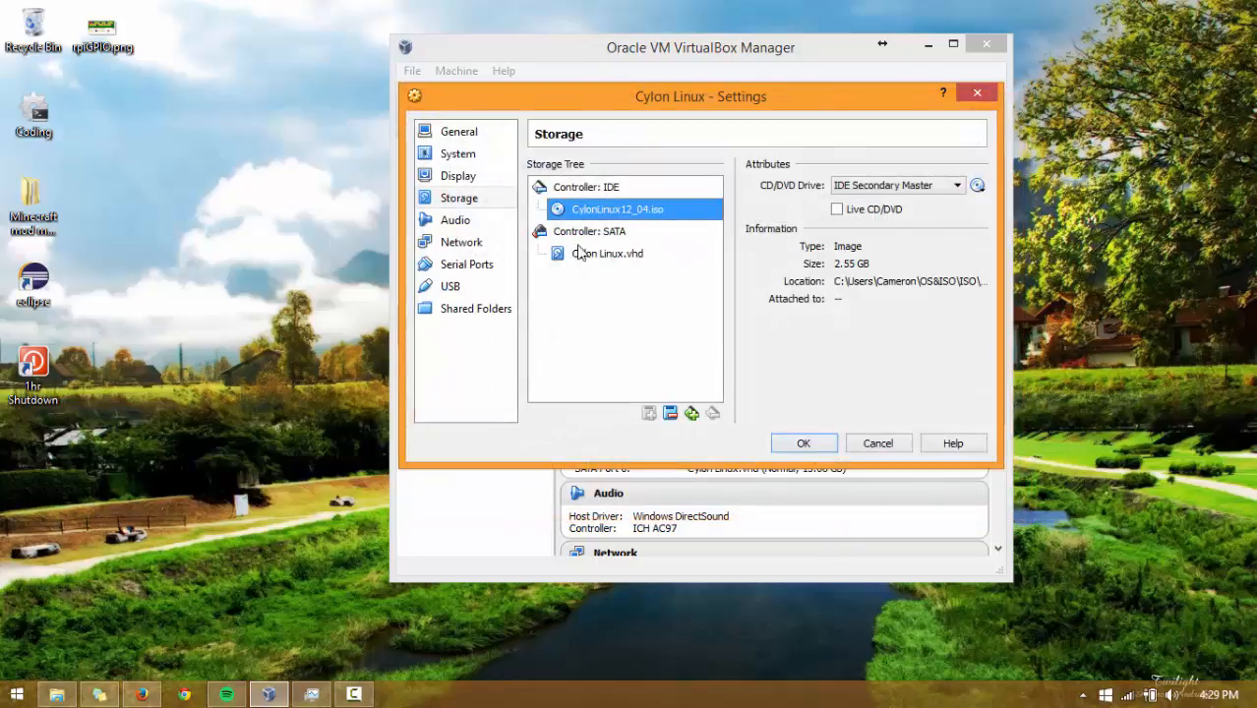
- Attach network Adapter 1 to a Bridged Adapter using the Qualcomm Atheros AR9485WB-EG Wireless Network Adapter, and save the settings
click(469, 243)
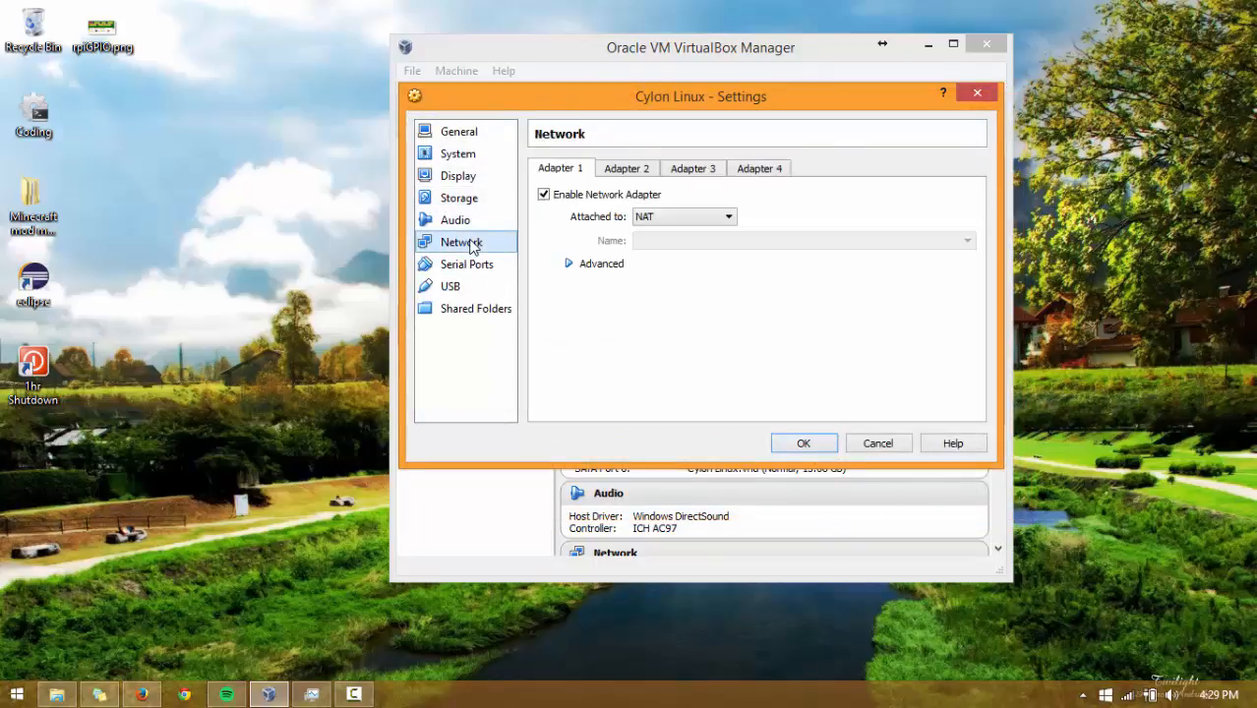
click(685, 220)
click(685, 252)
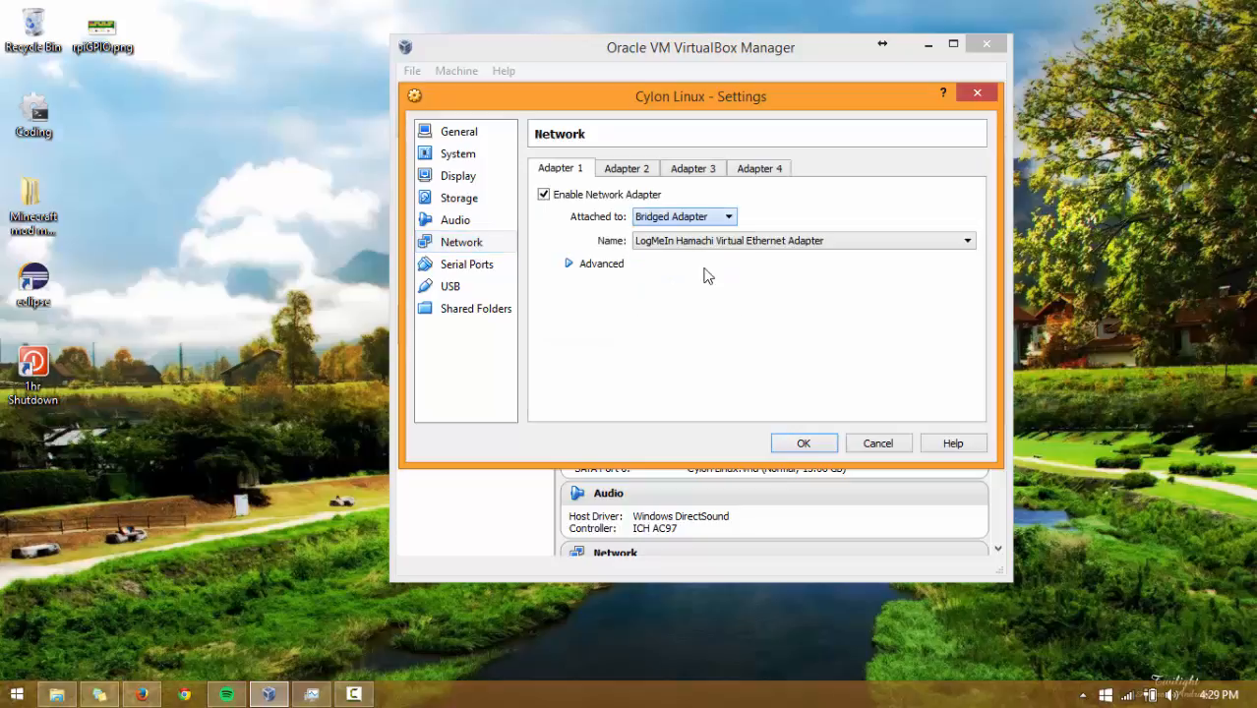
click(695, 244)
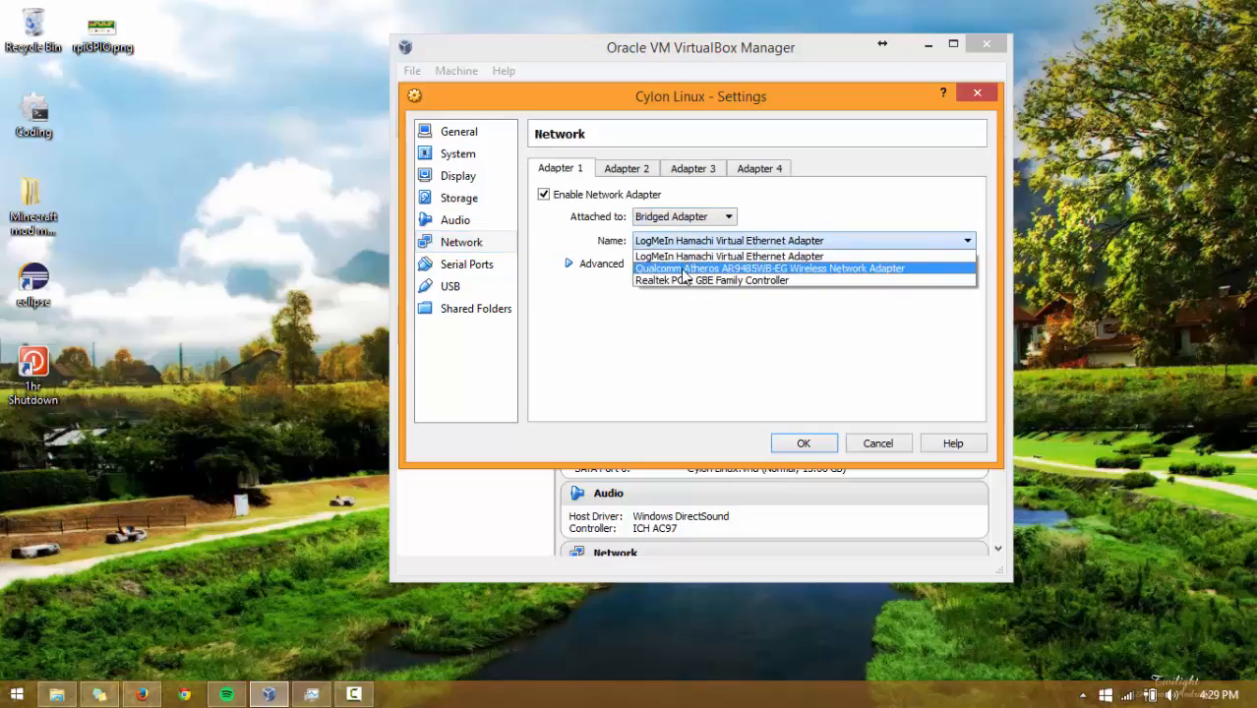
click(684, 269)
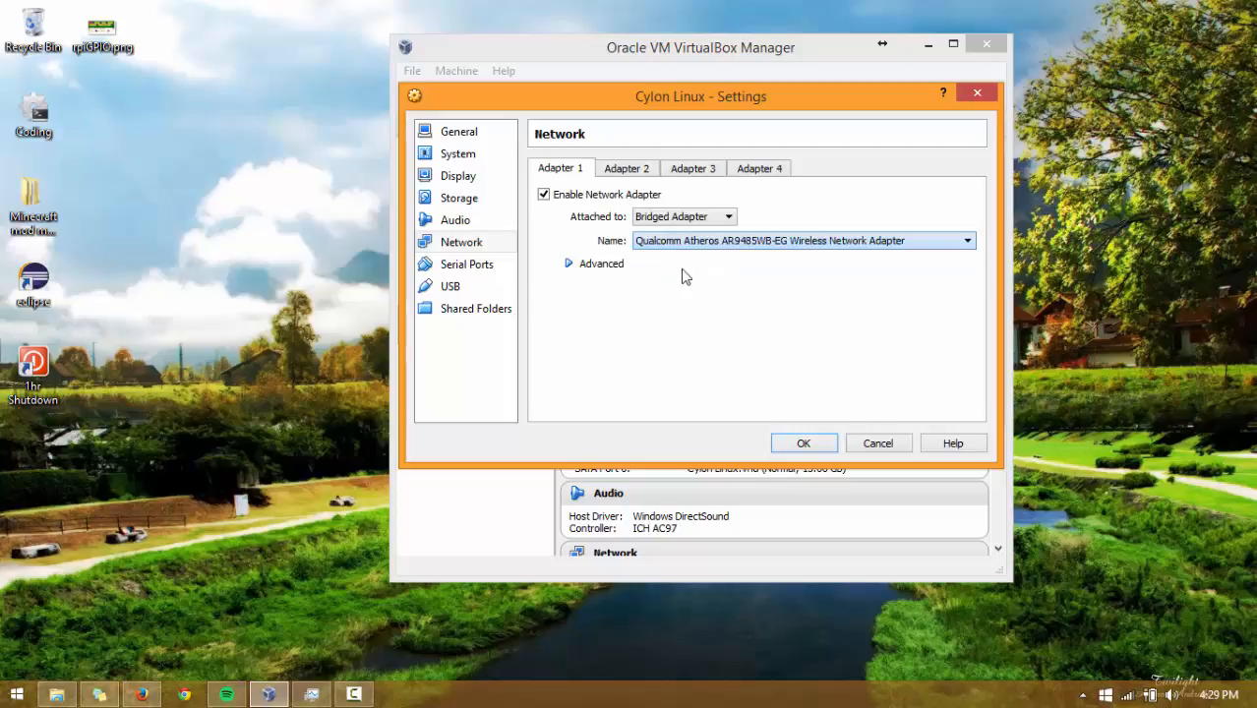
click(820, 443)
- Start the Cylon Linux virtual machine and choose the boot option "install - start the installer directly"
drag(586, 47, 640, 65)
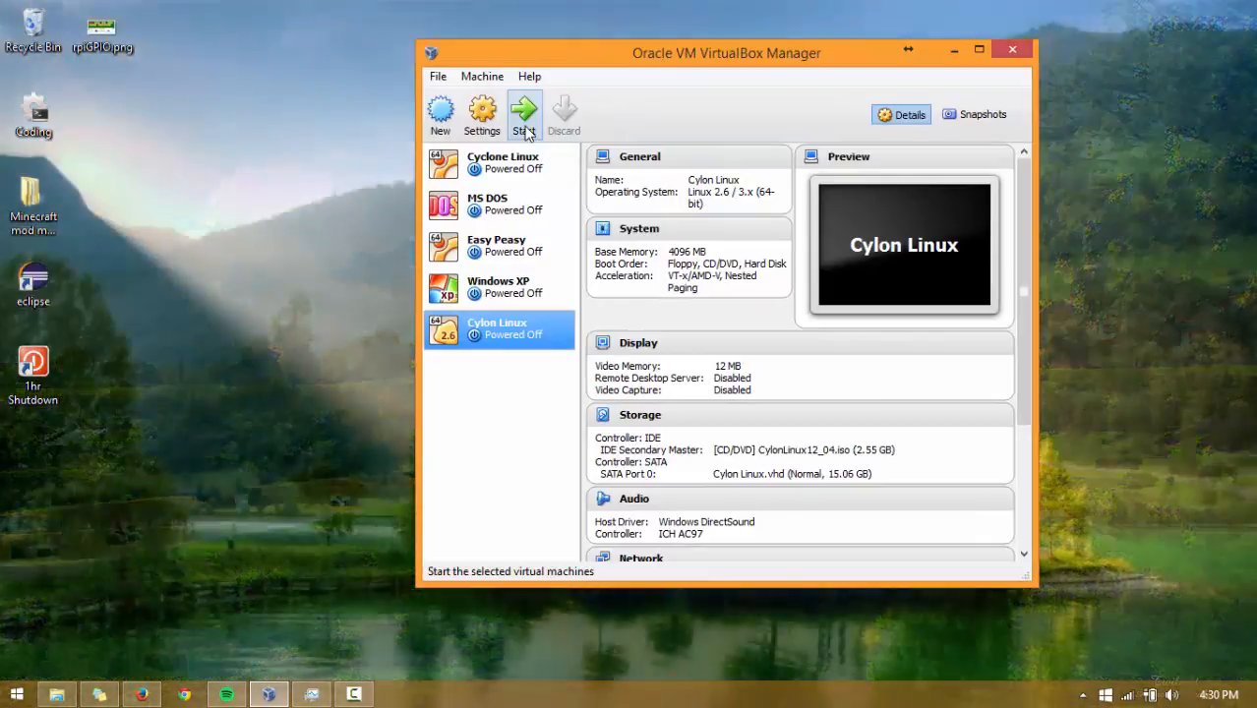
click(524, 130)
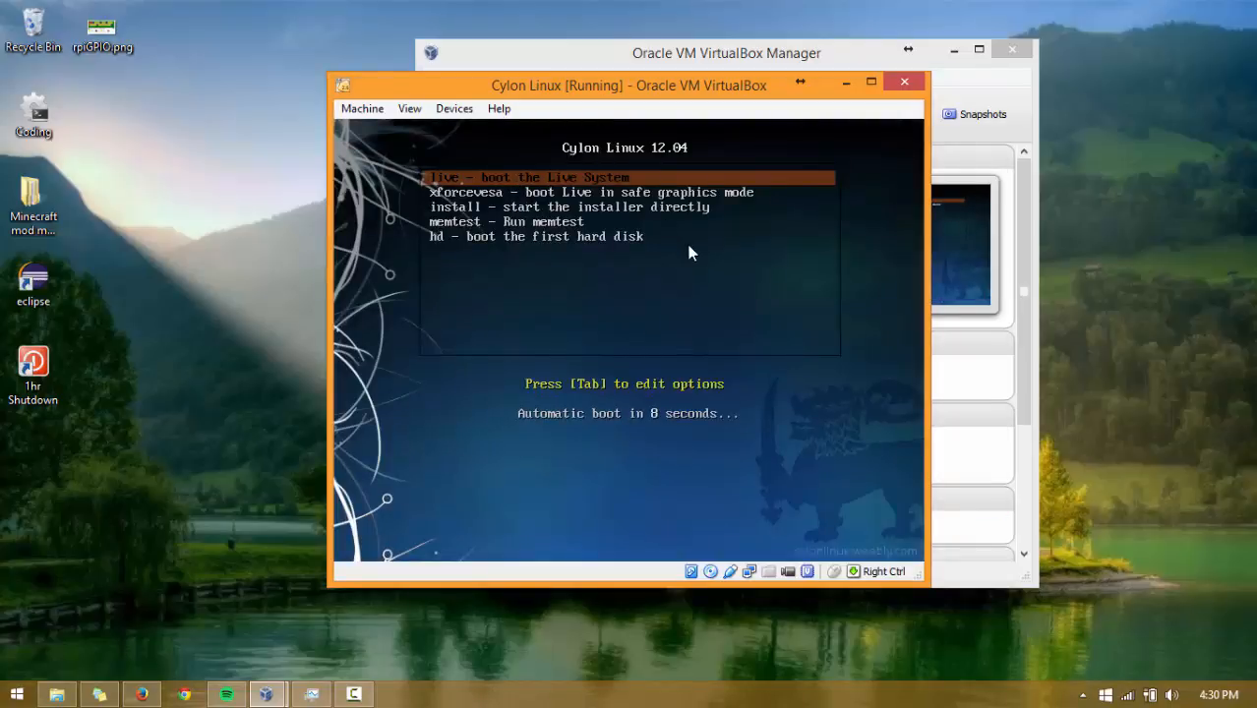
key(Down)
key(Up)
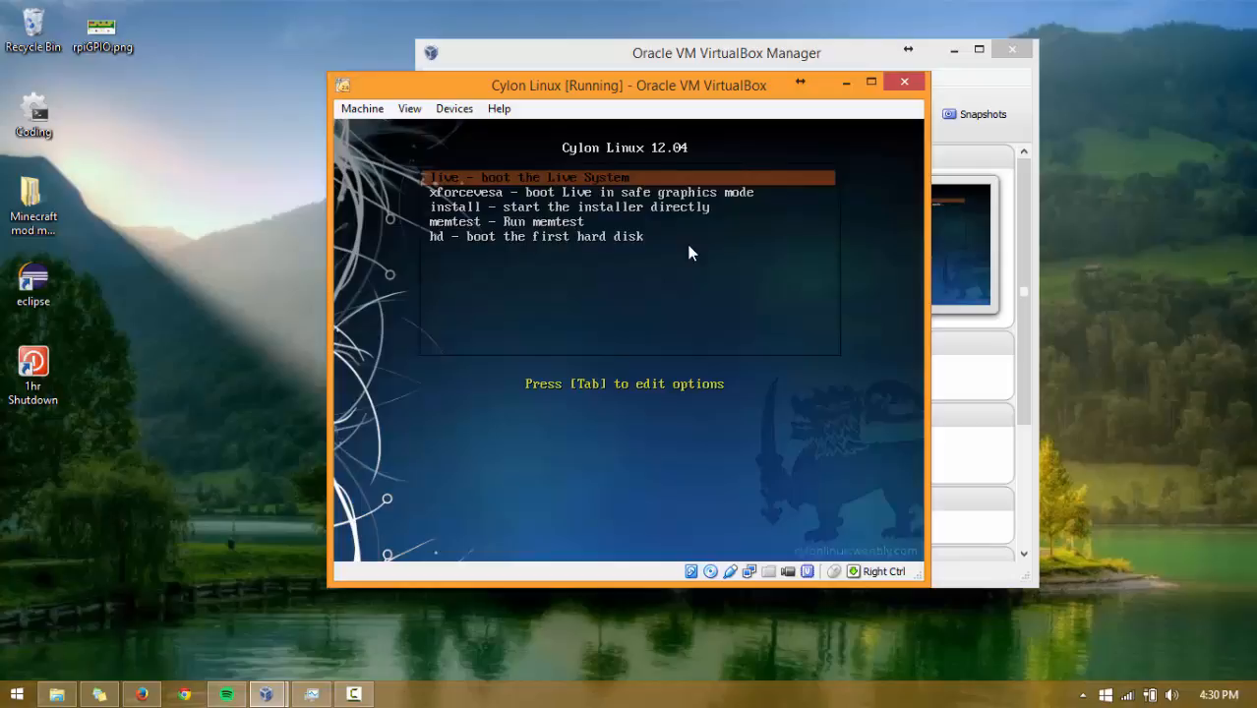
key(Down)
key(Down)
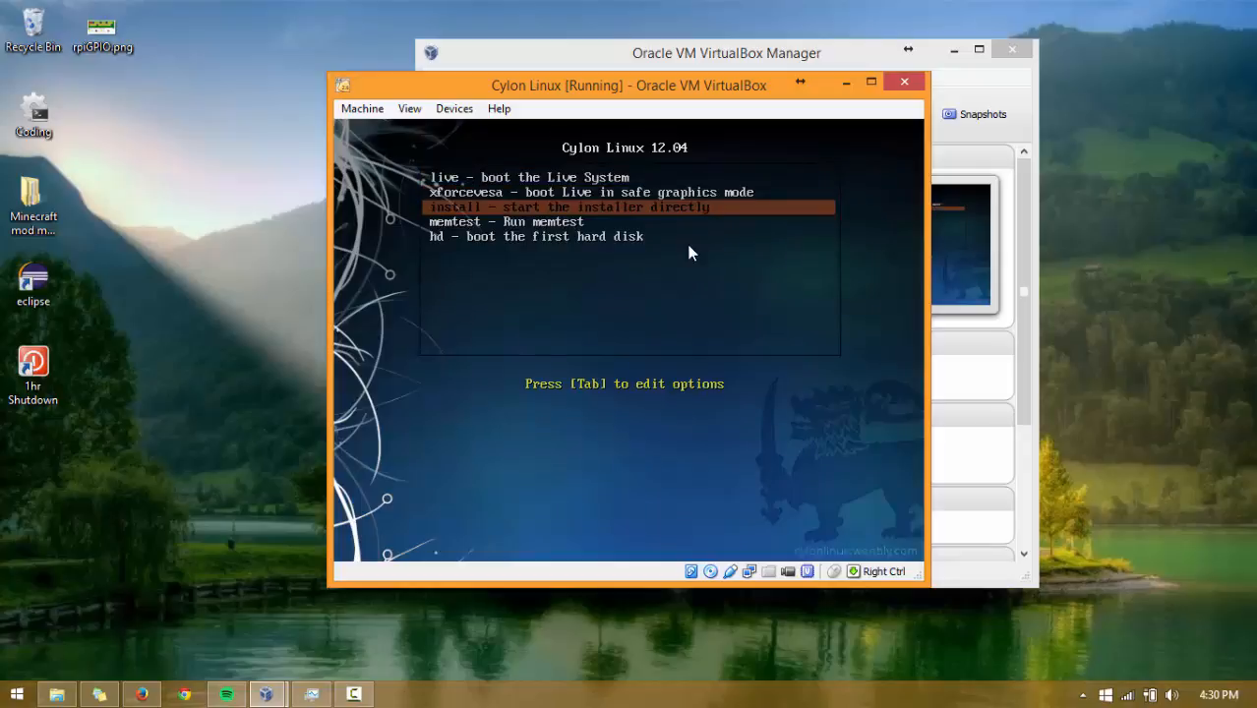
key(Up)
key(Up)
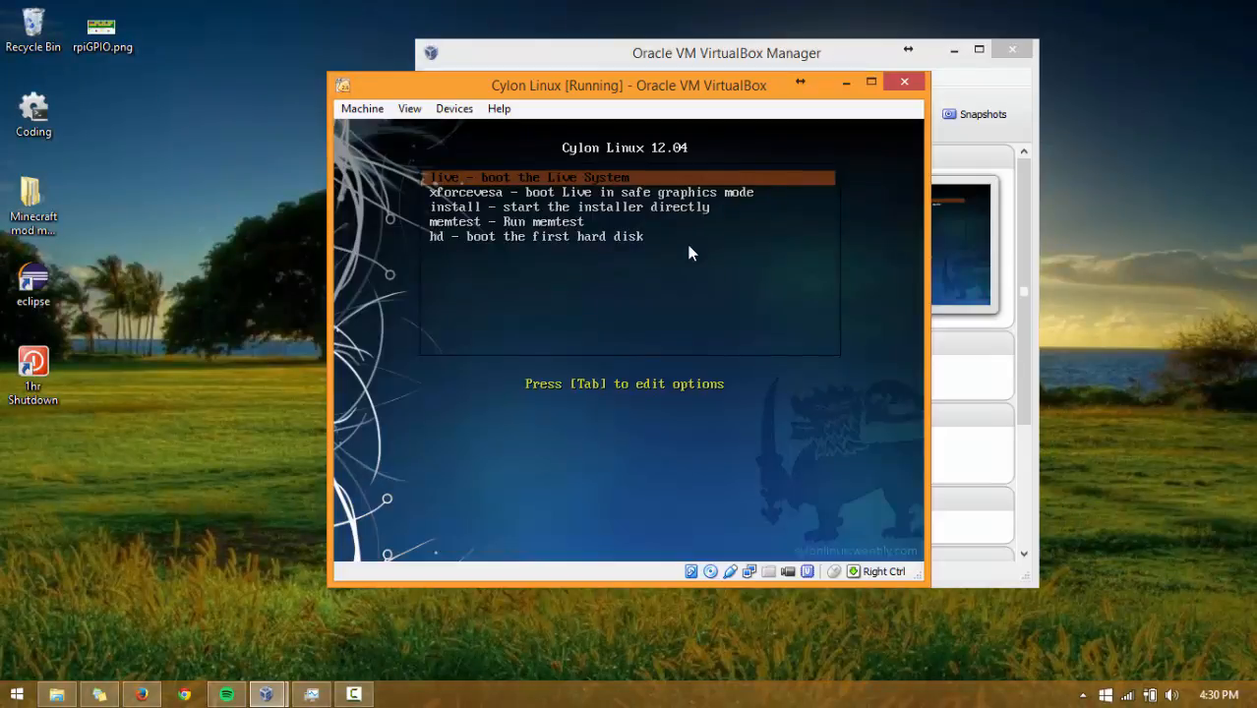
key(Down)
key(Down)
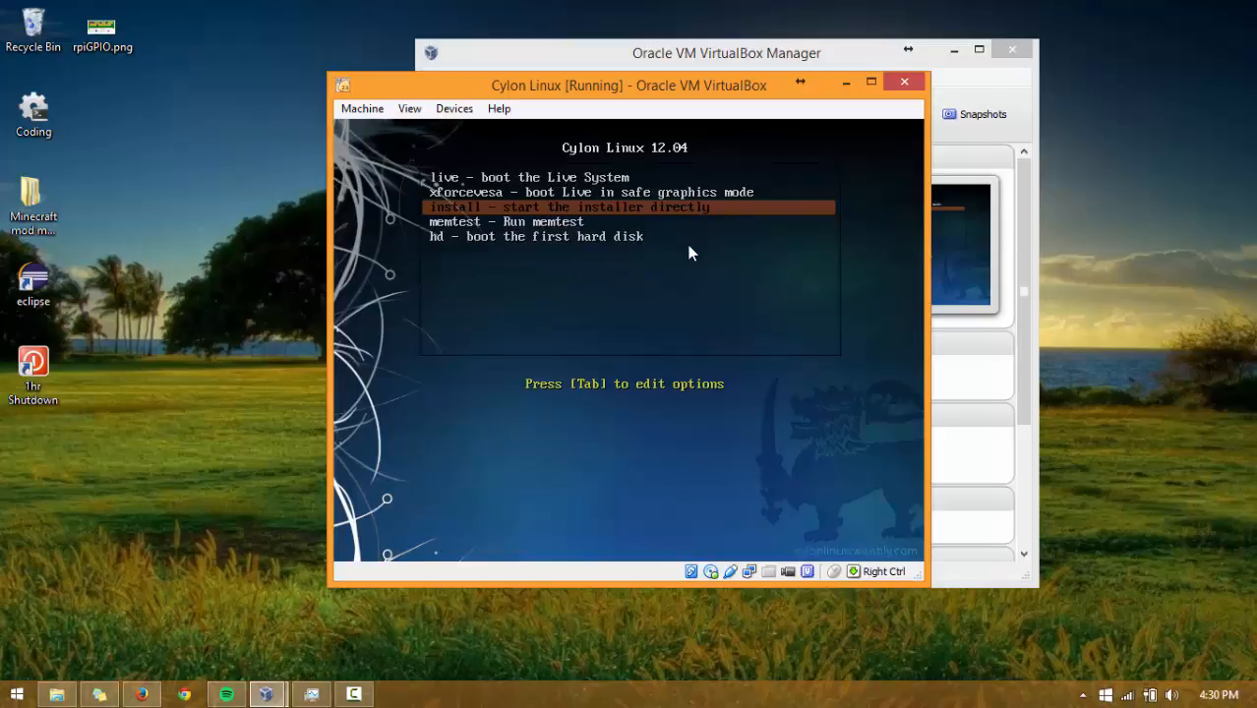
key(Return)
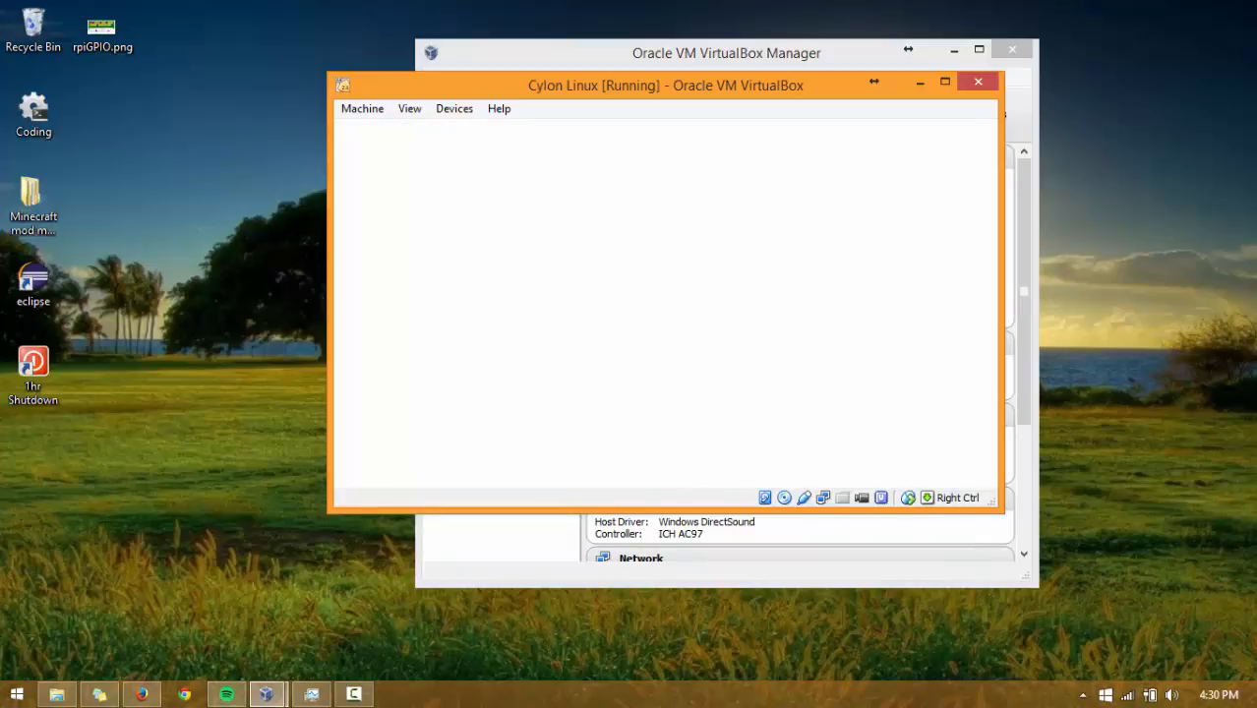
- Switch to Task Manager, examine the resource usage of the VirtualBox.exe process and its child entry, and minimize the window
click(310, 694)
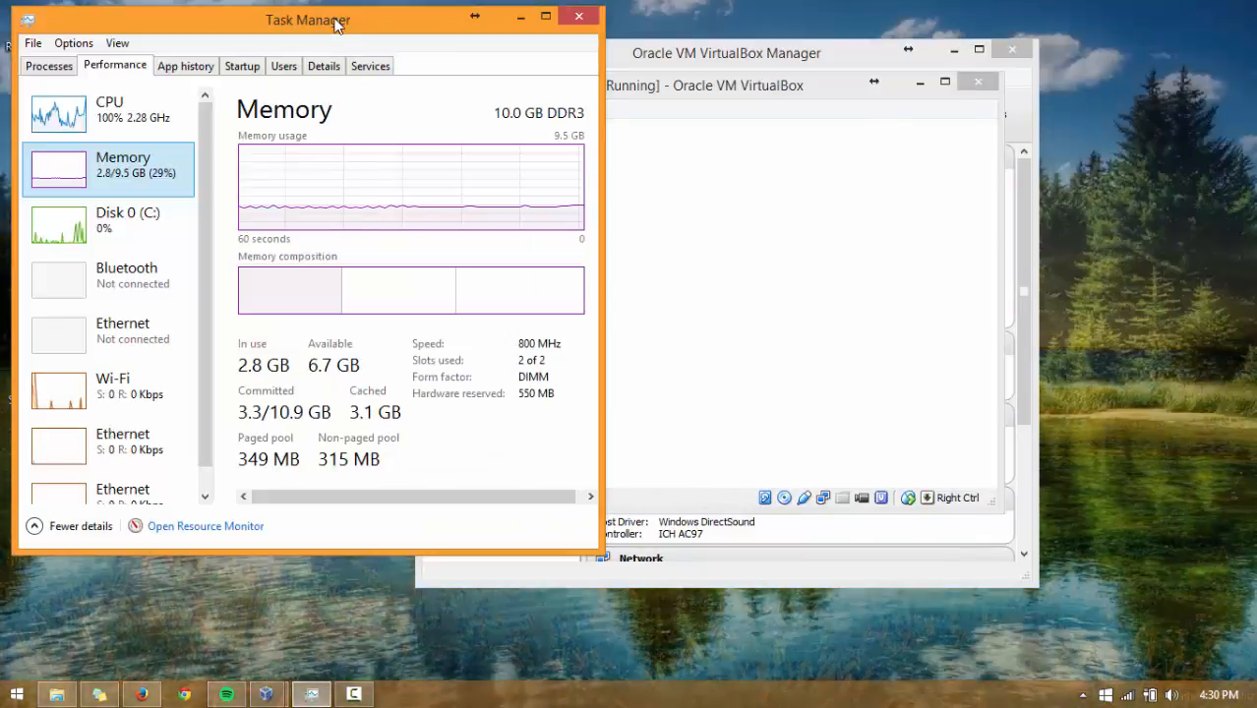
drag(336, 19, 365, 23)
click(94, 86)
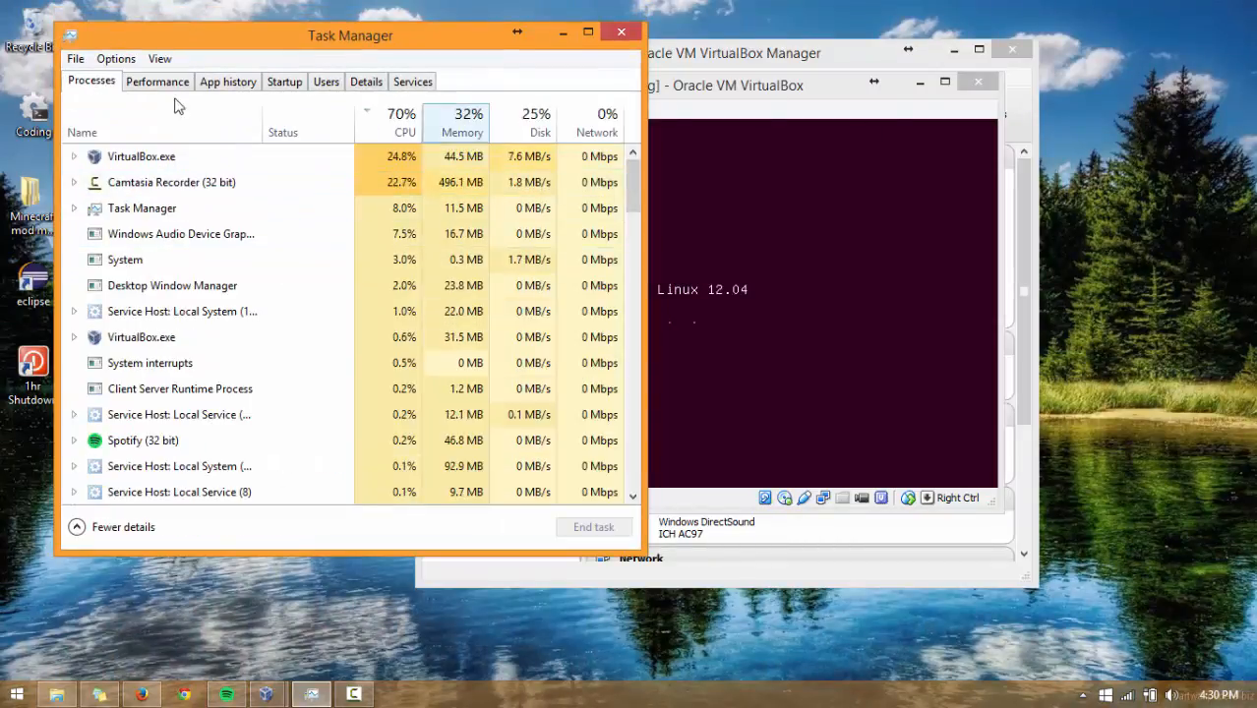
click(73, 158)
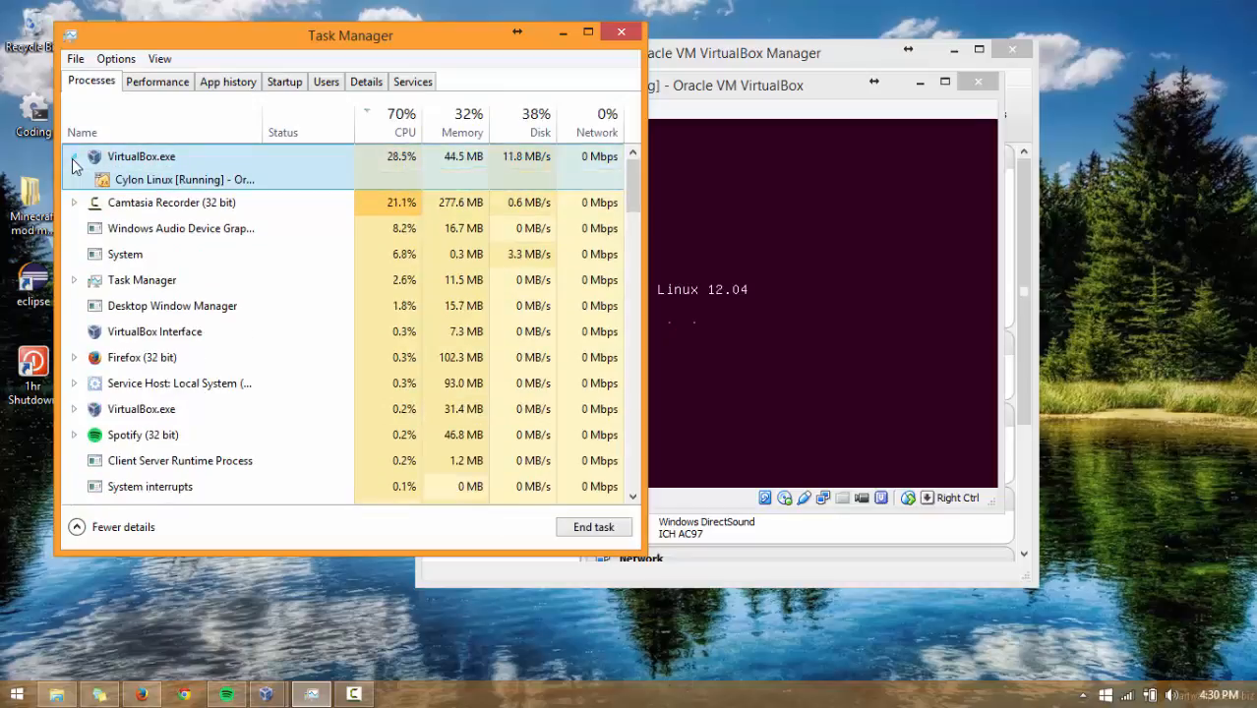
click(73, 158)
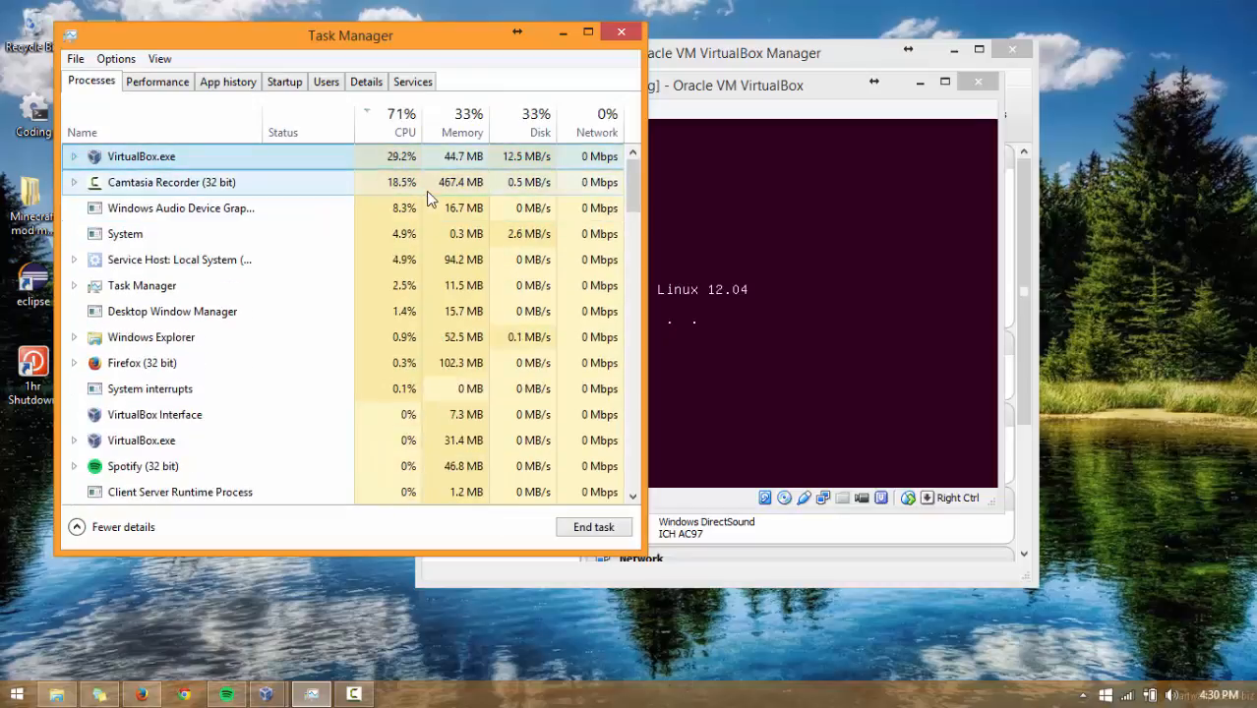
drag(456, 41, 506, 75)
click(612, 65)
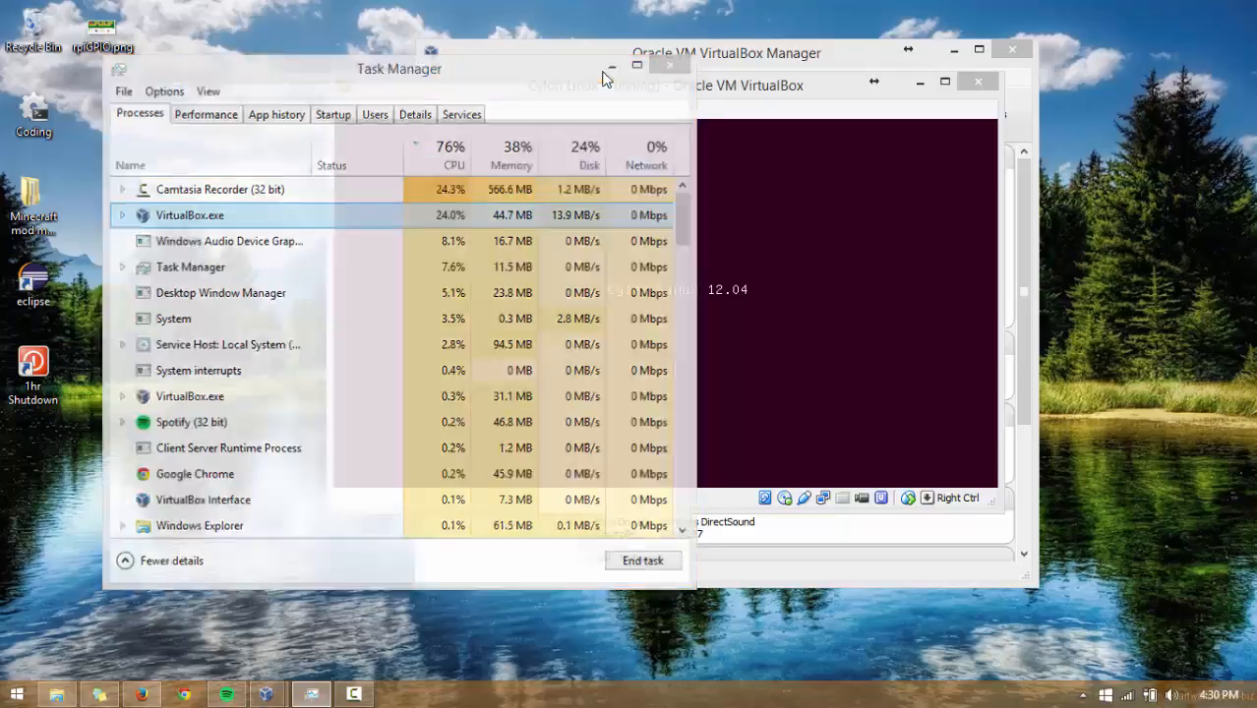
- Bring Task Manager back, check overall memory usage and the VirtualBox.exe process again, and minimize it
click(311, 694)
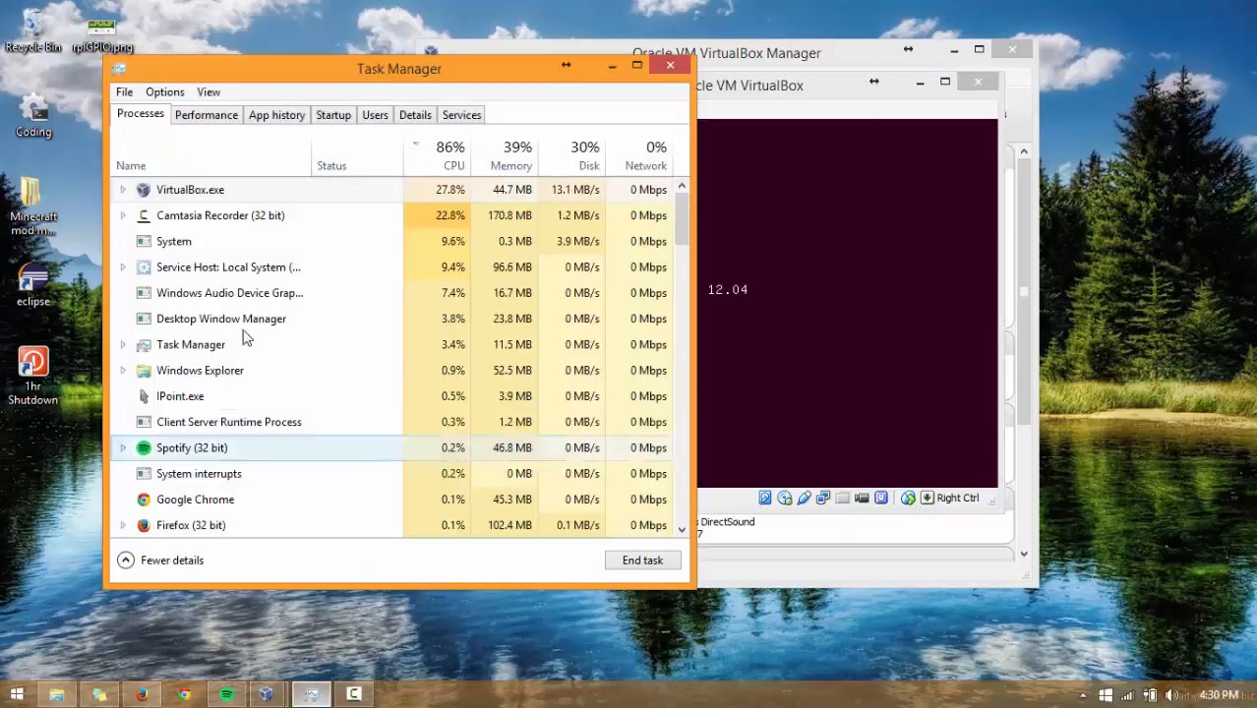
click(210, 119)
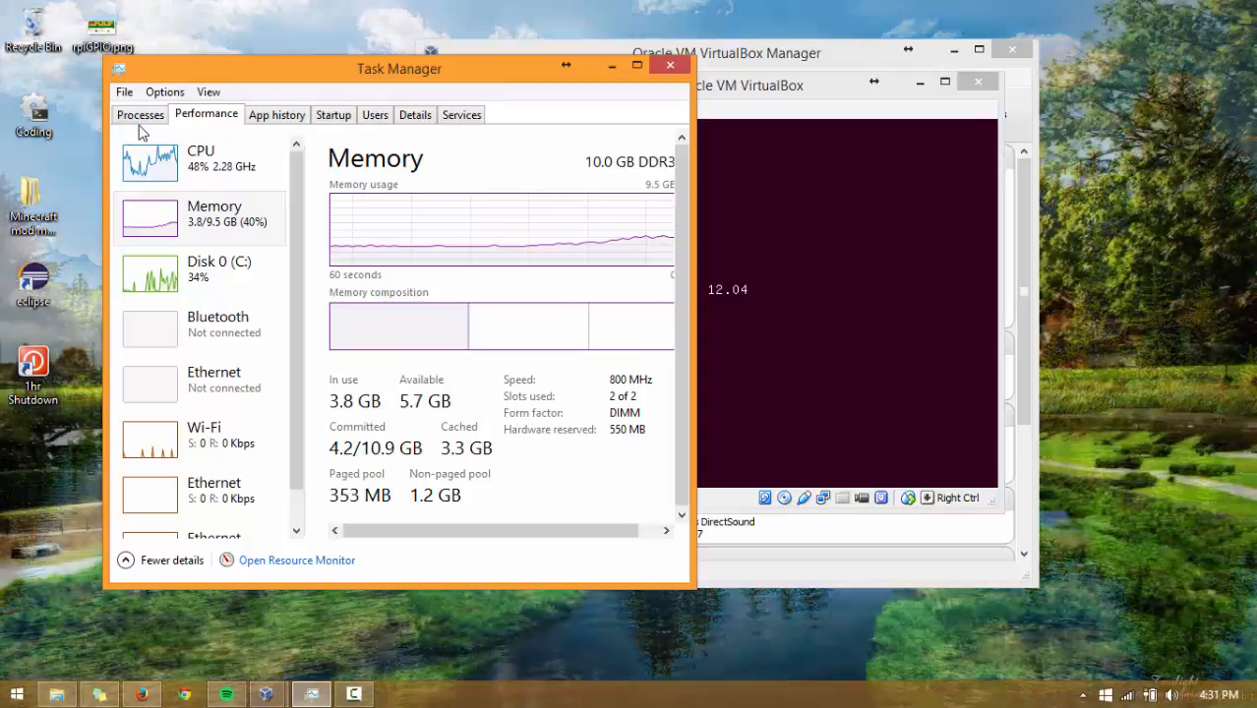
click(140, 116)
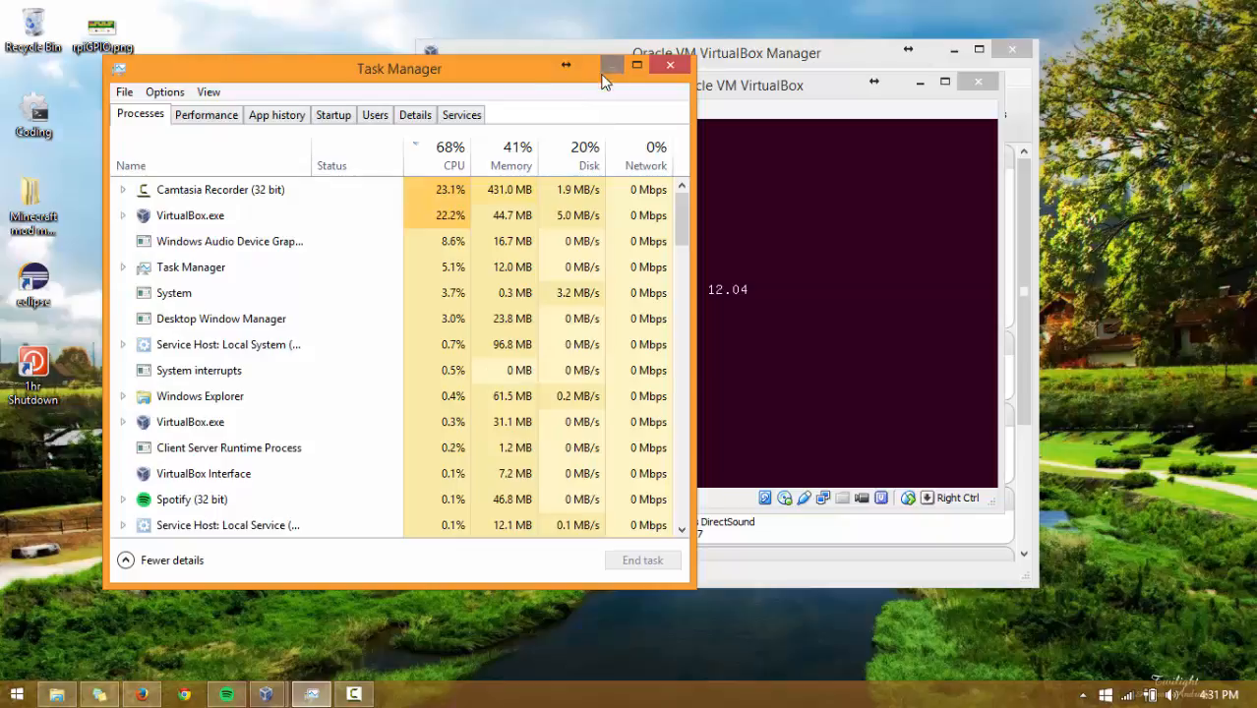
click(161, 197)
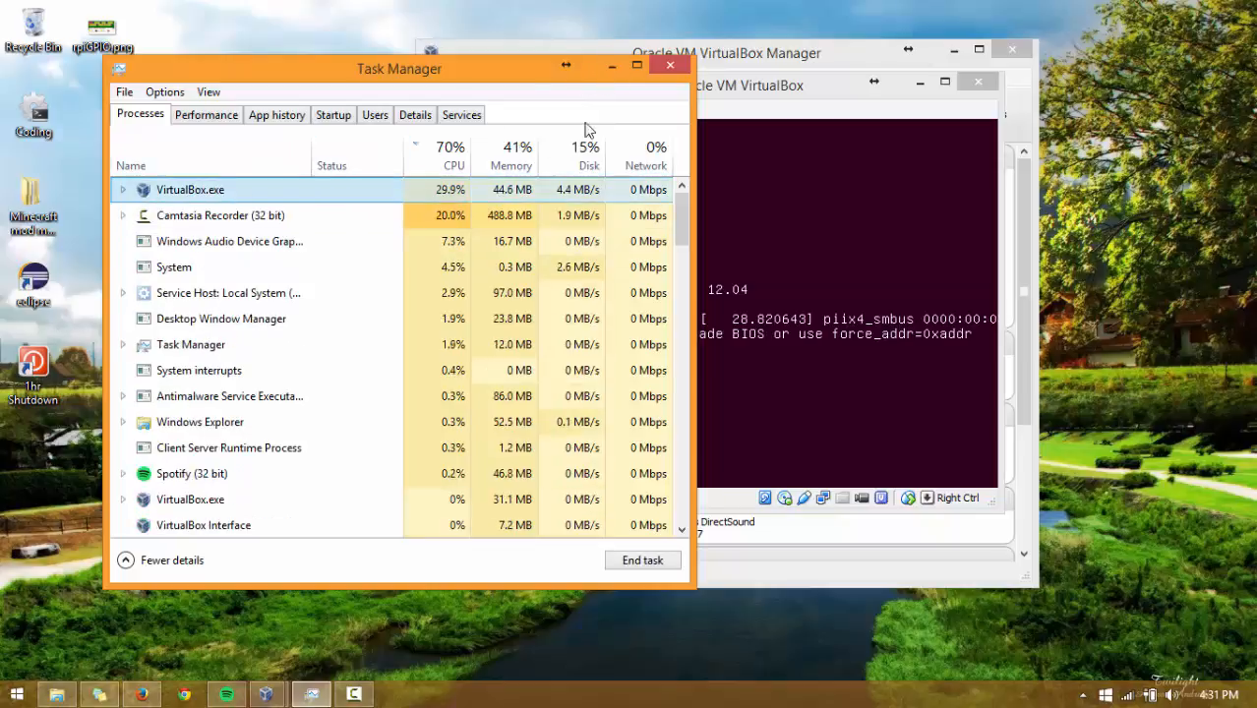
click(610, 67)
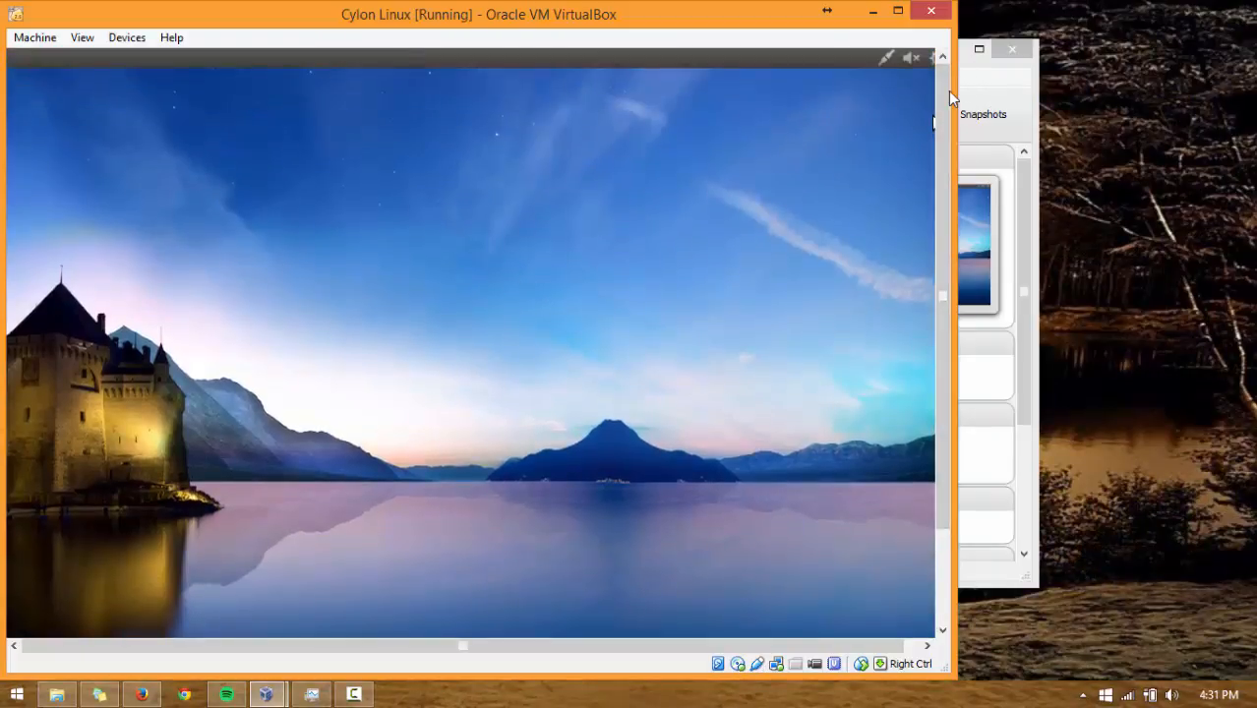
- Widen the running Cylon Linux virtual machine window to make more room for the guest display
drag(955, 129, 1077, 129)
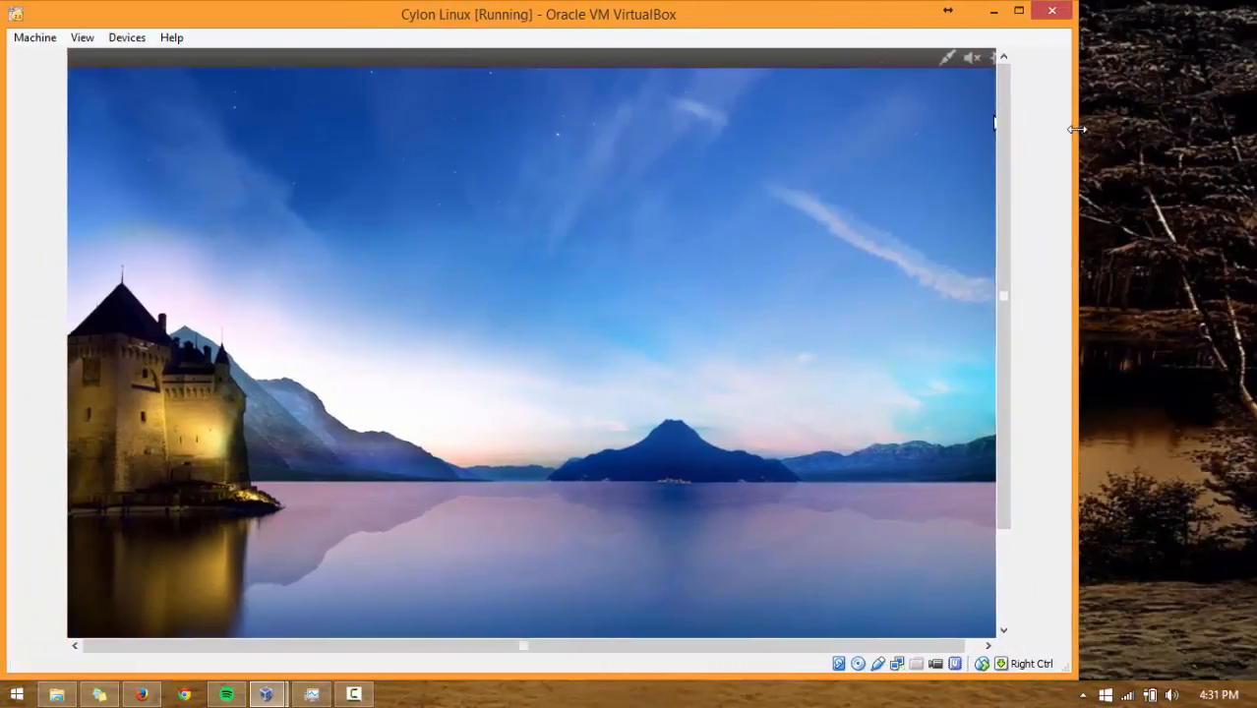
drag(1007, 167, 1012, 126)
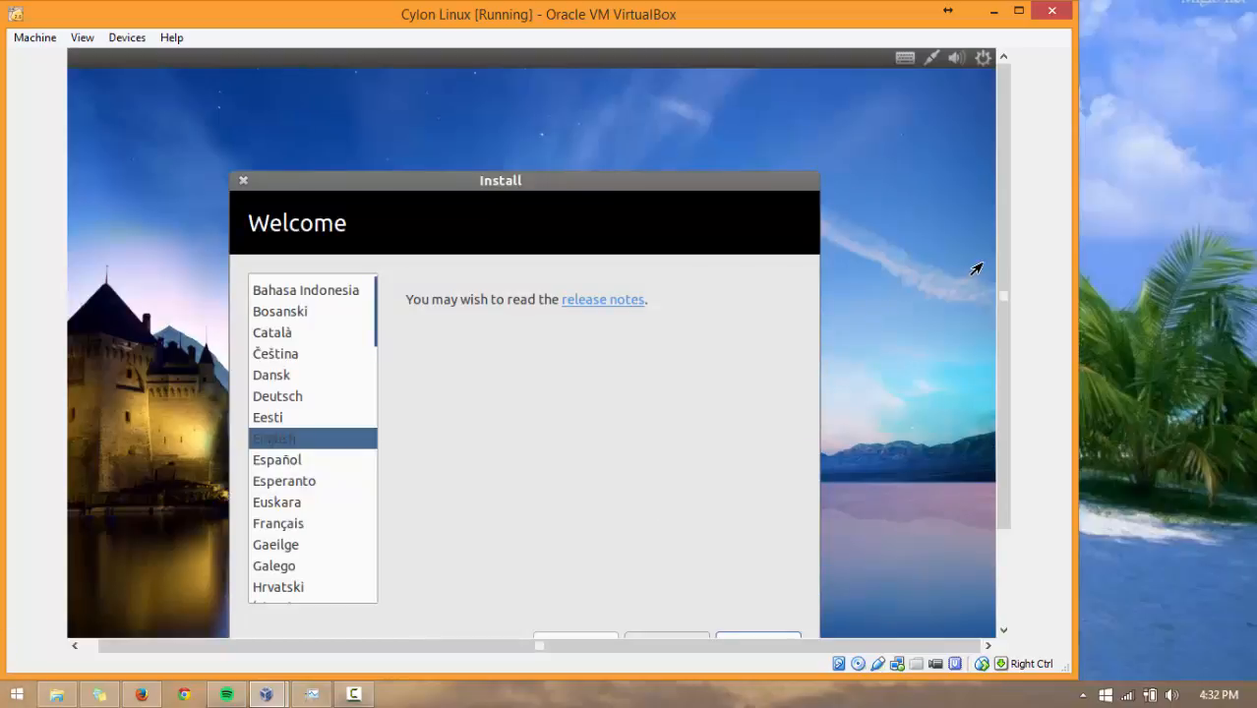
- Bring the whole installer dialog into view and continue with English as the installation language
scroll(1012, 334, down, 3)
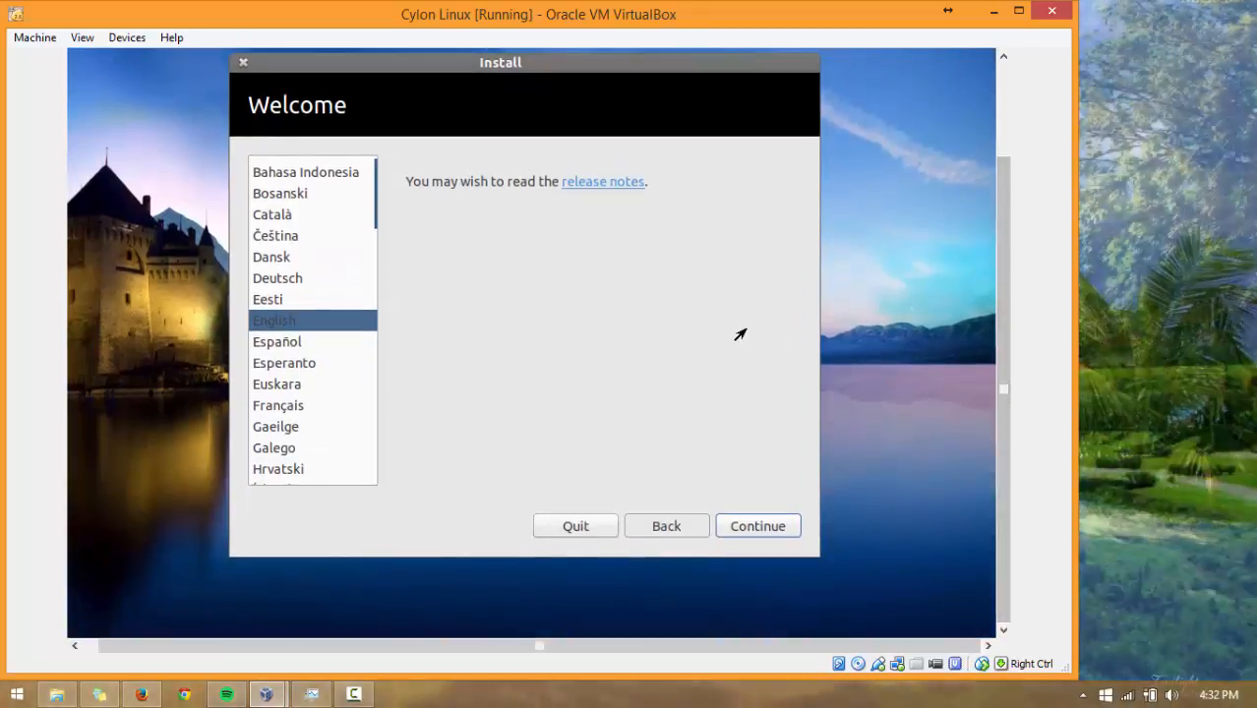
drag(492, 62, 512, 81)
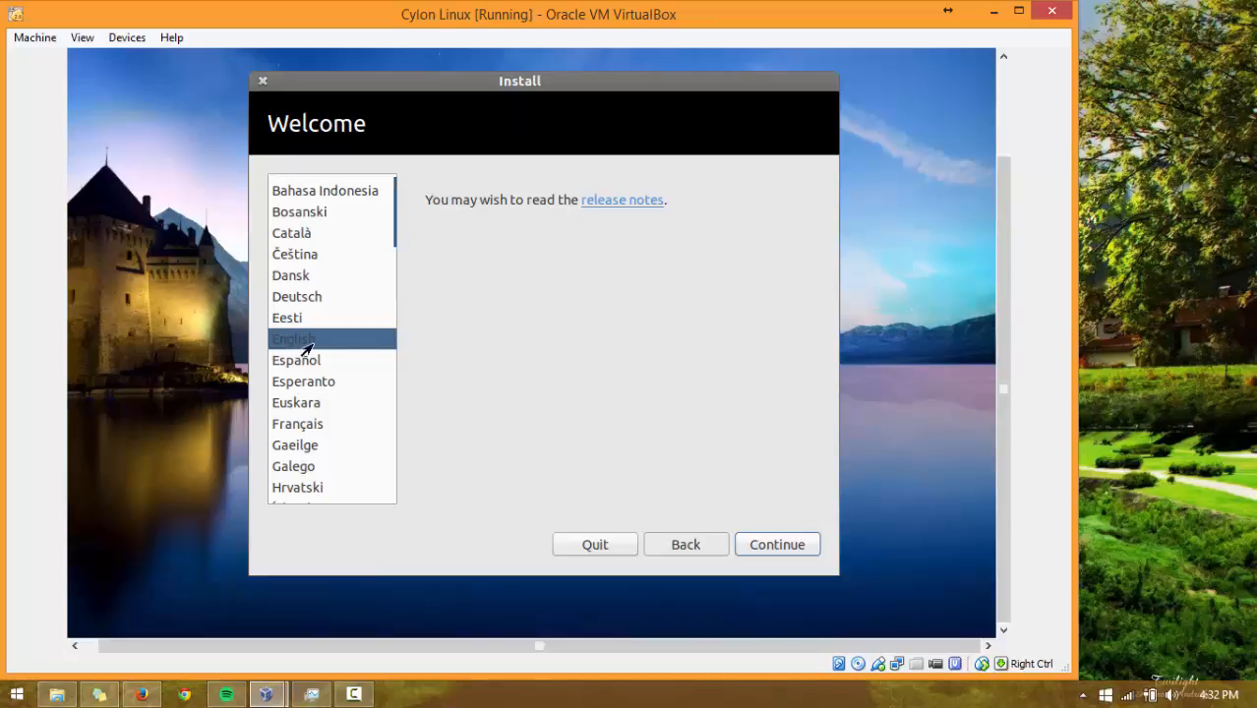
click(799, 552)
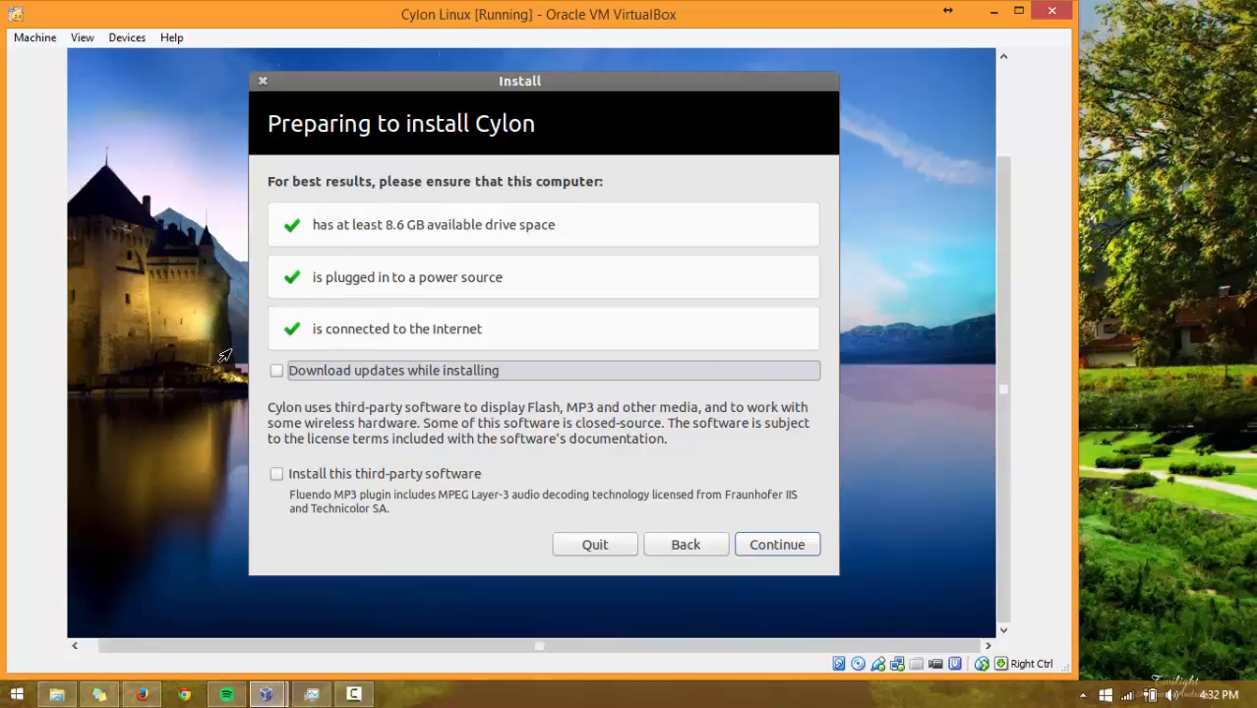
- Enable downloading updates while installing and installing the third-party software, and continue to the installation type
click(275, 371)
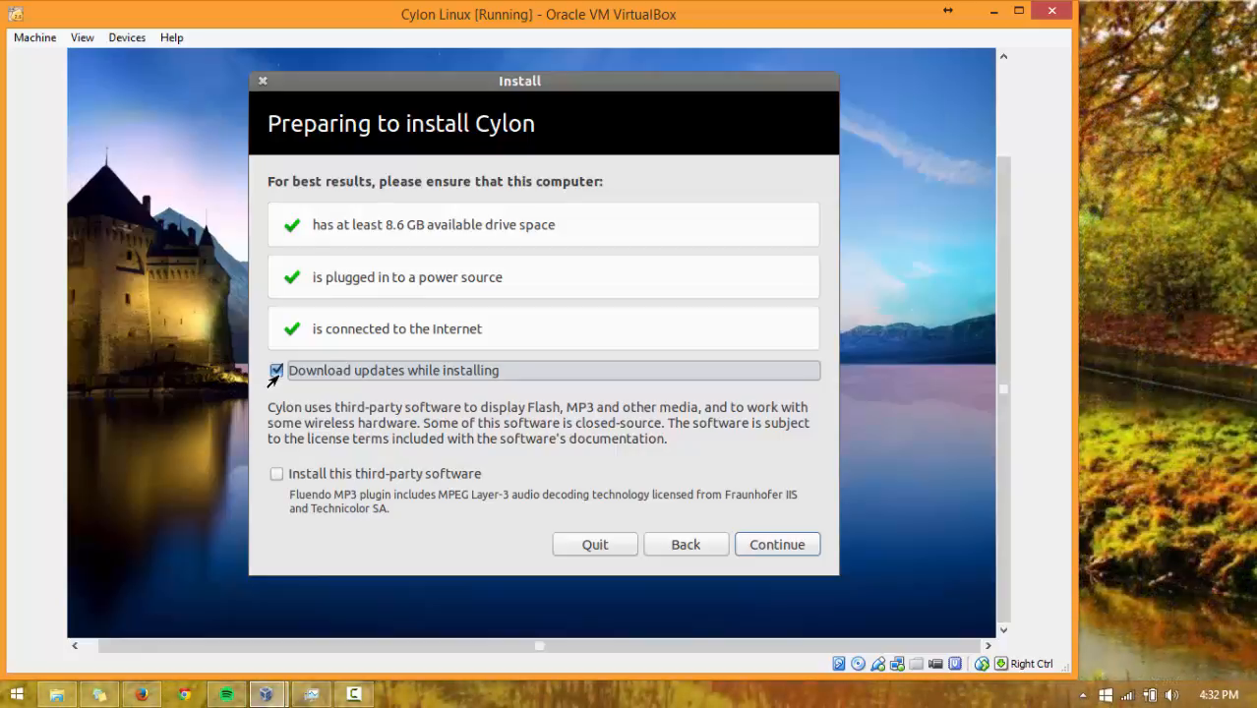
click(274, 476)
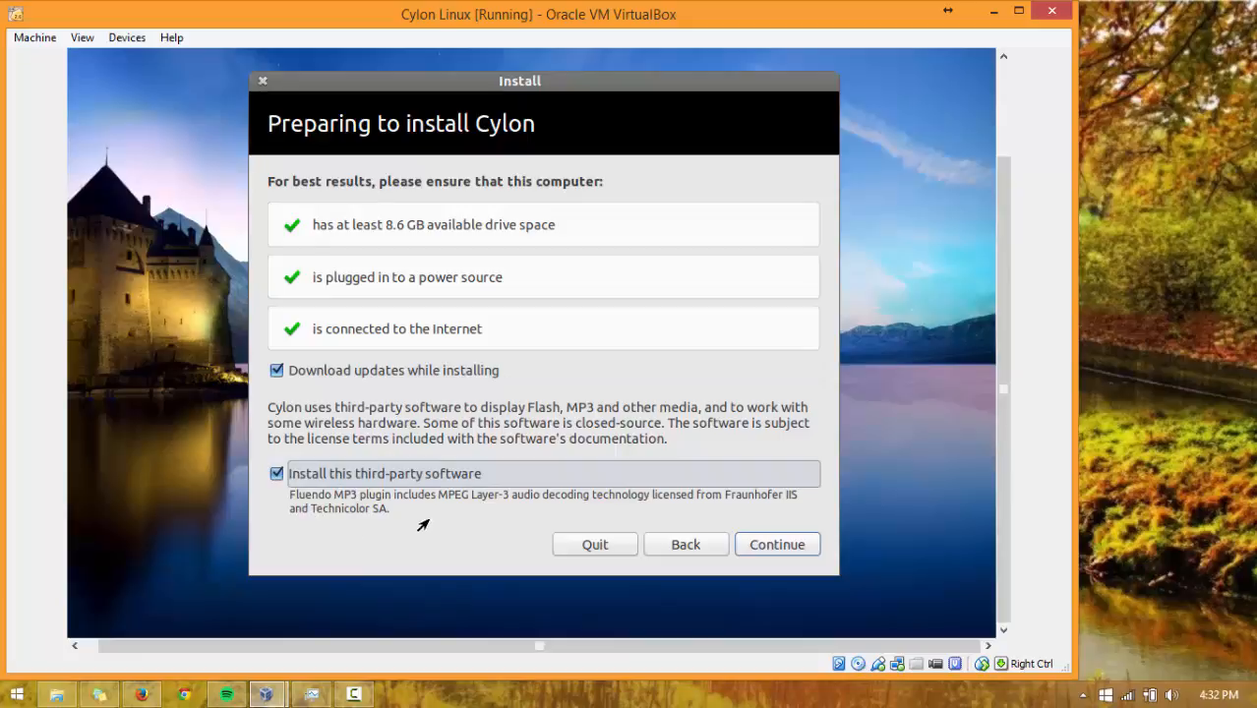
click(772, 552)
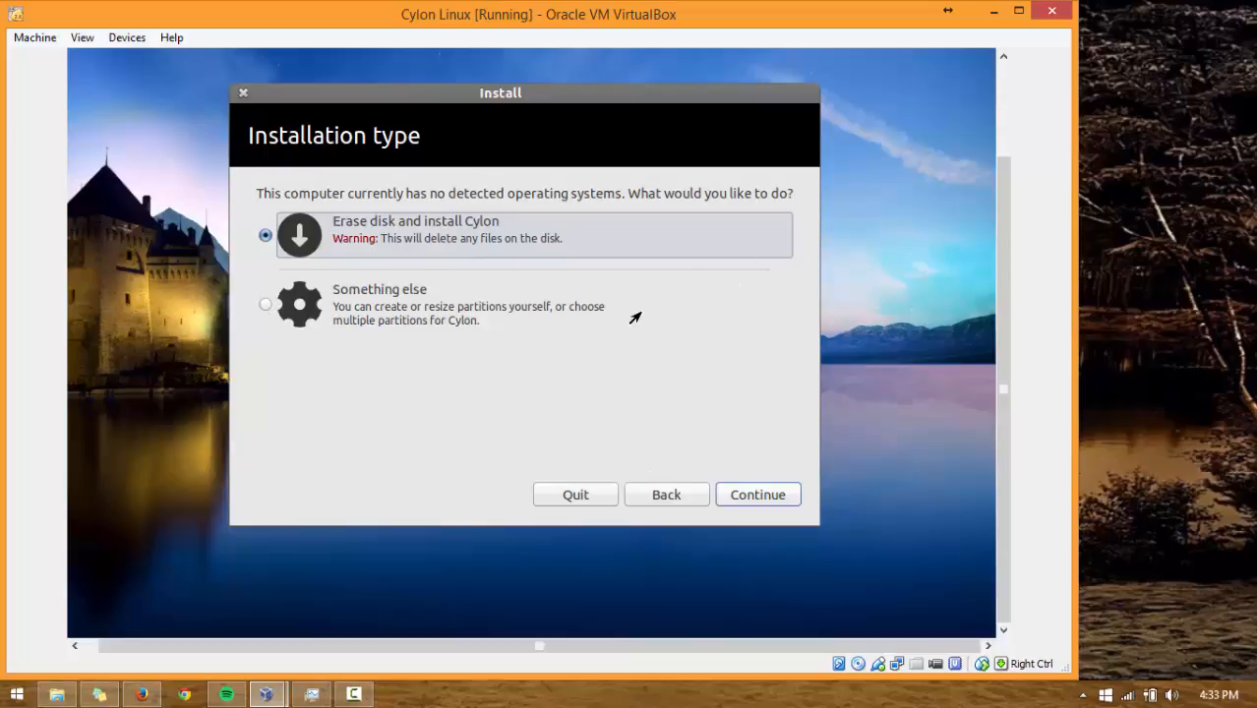
- Choose to erase the disk and start installing Cylon on the 16.2 GB ATA VBOX HARDDISK
click(731, 496)
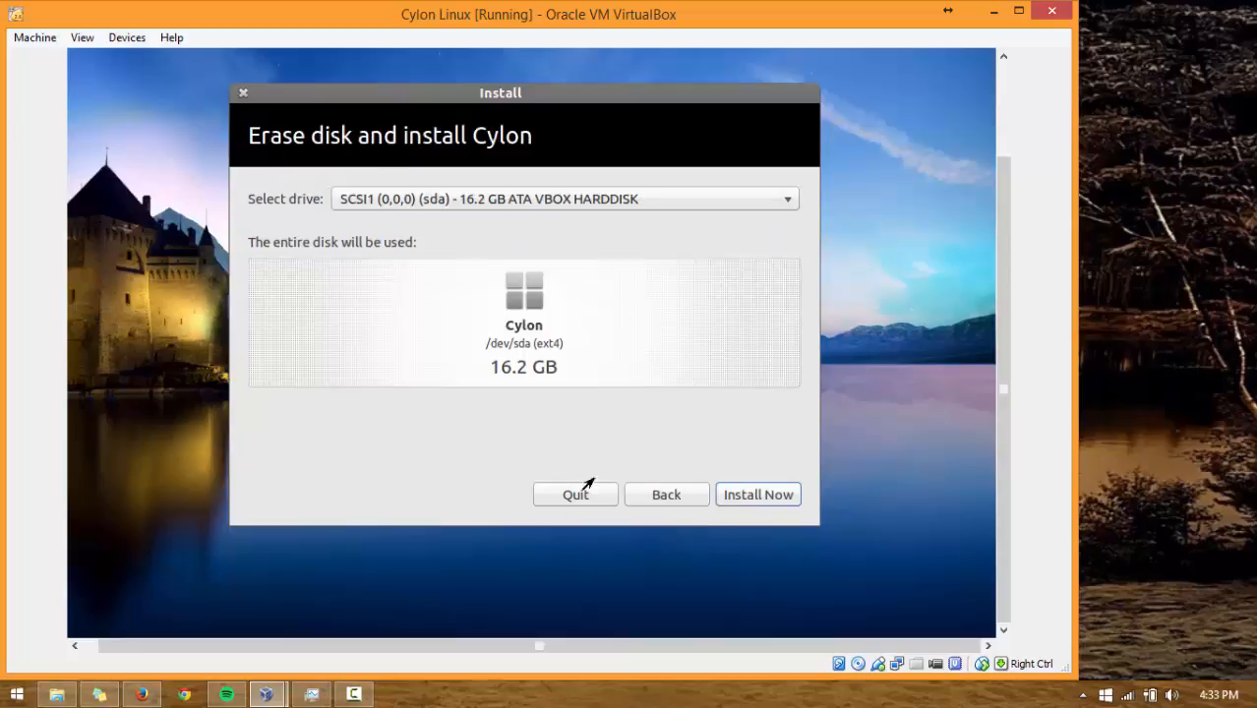
click(747, 503)
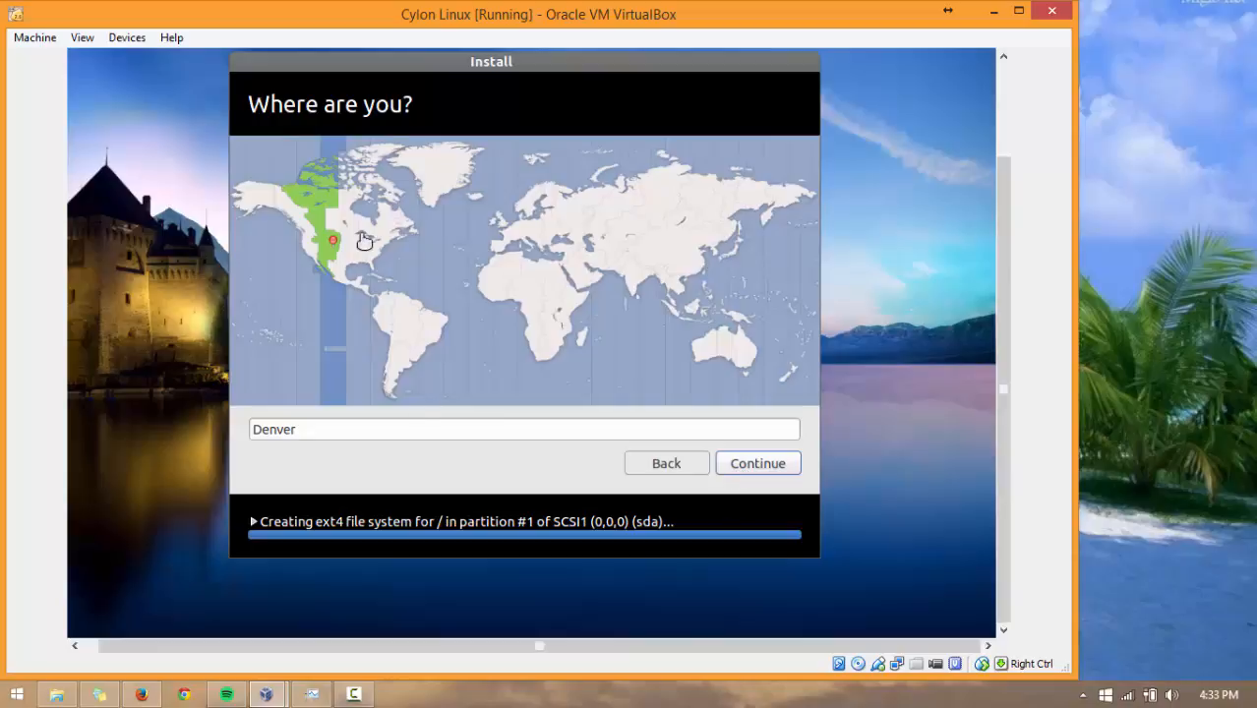
- Accept Denver as the location and English (US) as the keyboard layout in the installer
drag(501, 61, 517, 77)
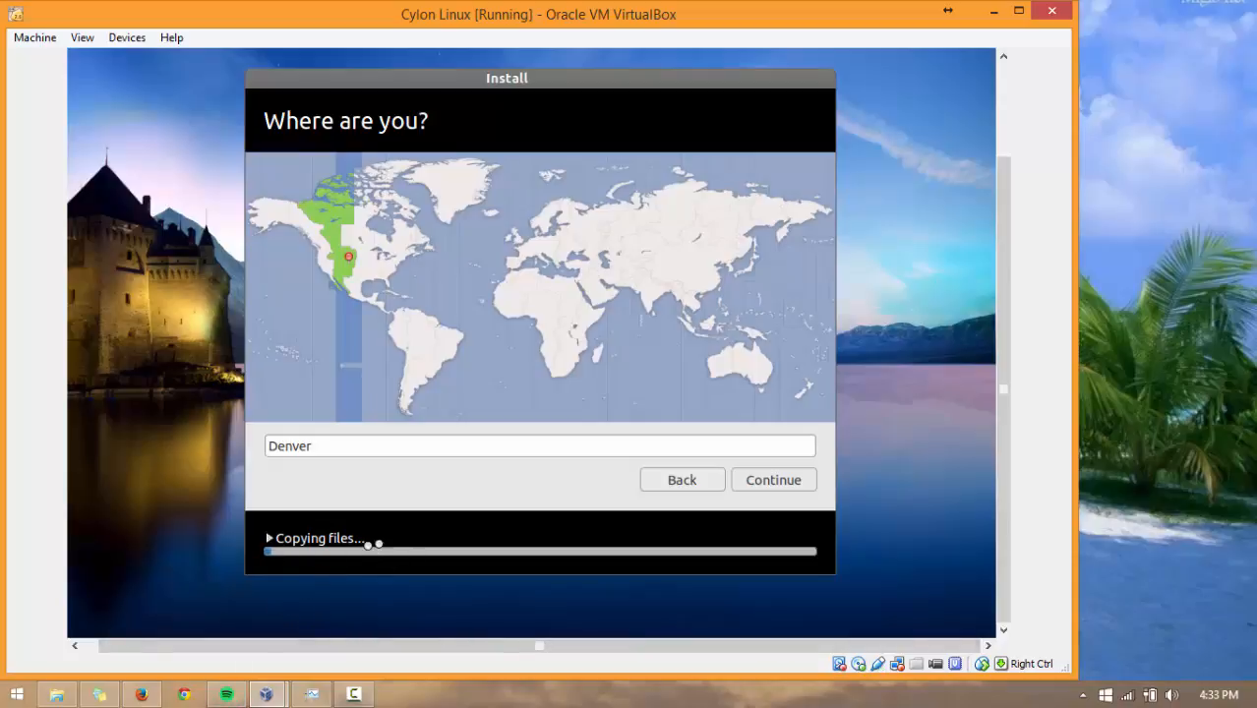
mouse_move(550, 77)
mouse_down()
mouse_move(572, 82)
mouse_move(548, 77)
mouse_up()
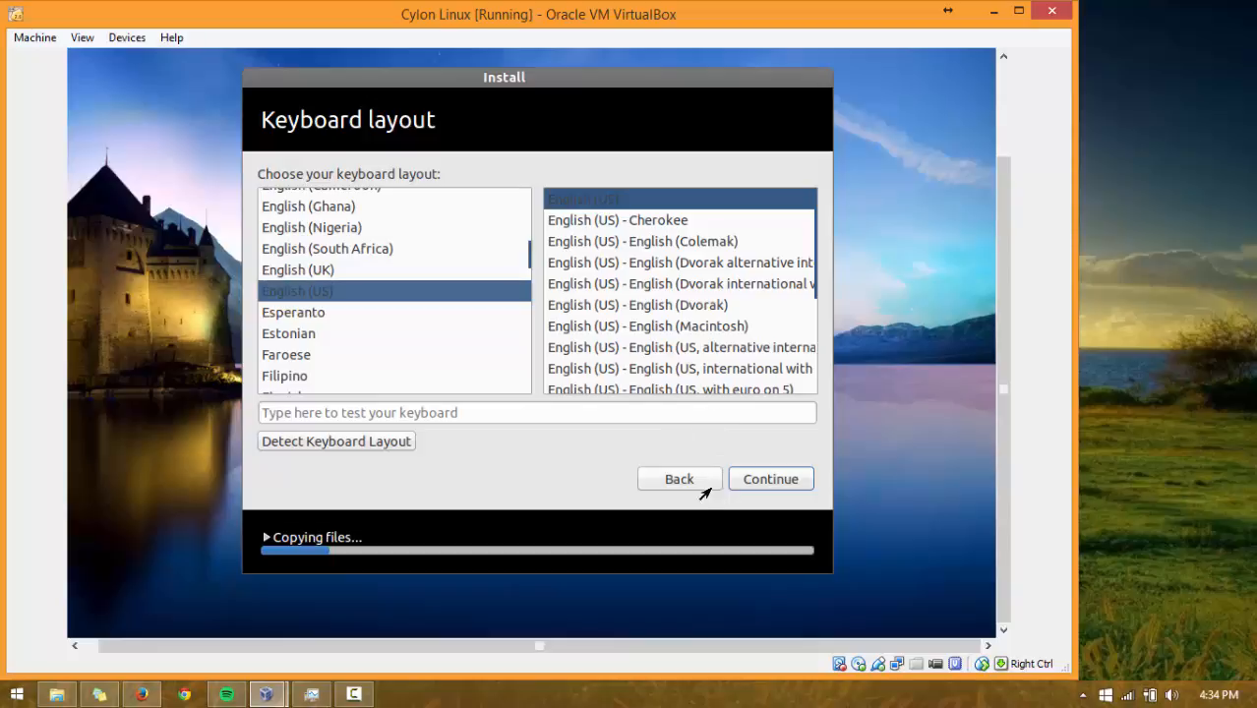
click(759, 481)
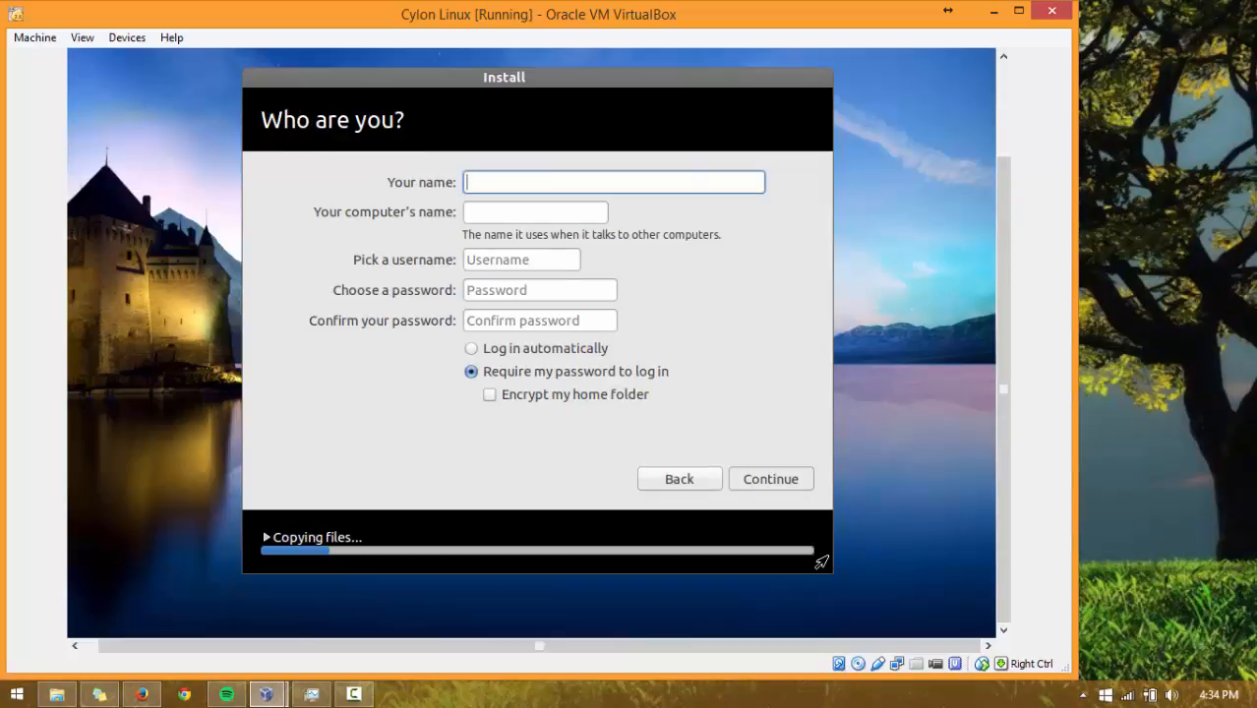
- Enter the account holder's name, fill in and confirm the account password, select "Log in automatically" and continue
text(Cameron)
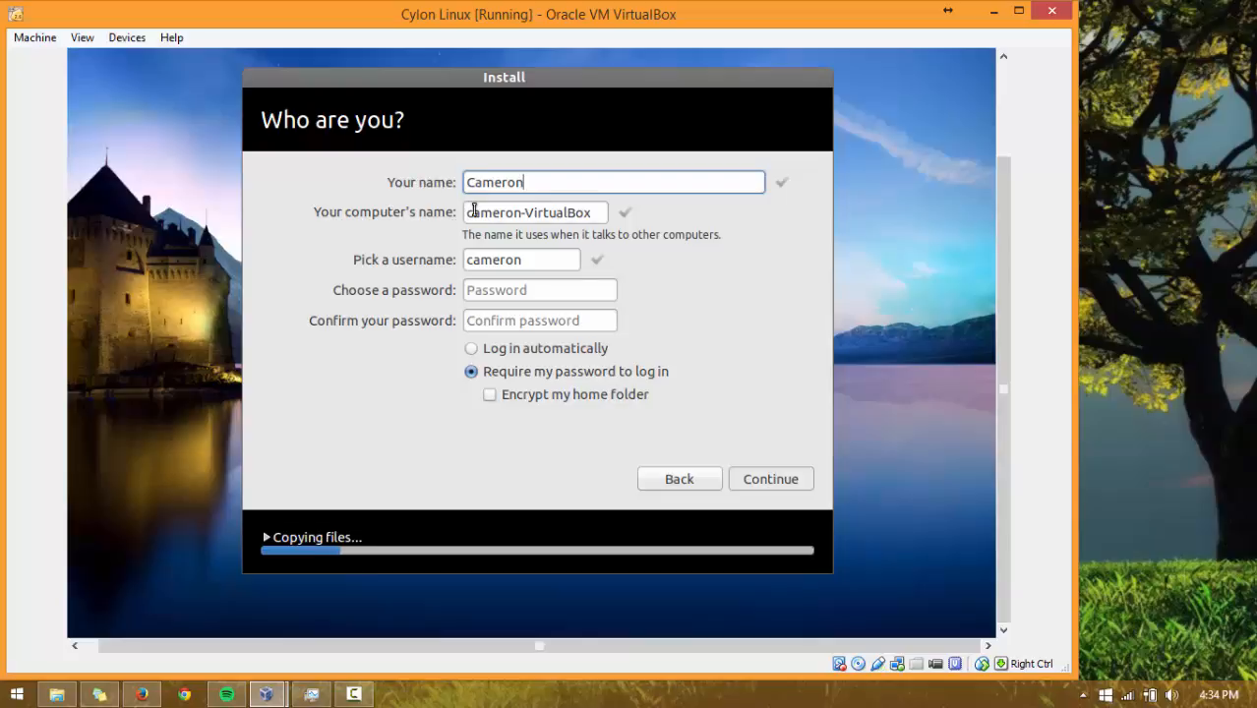
click(553, 290)
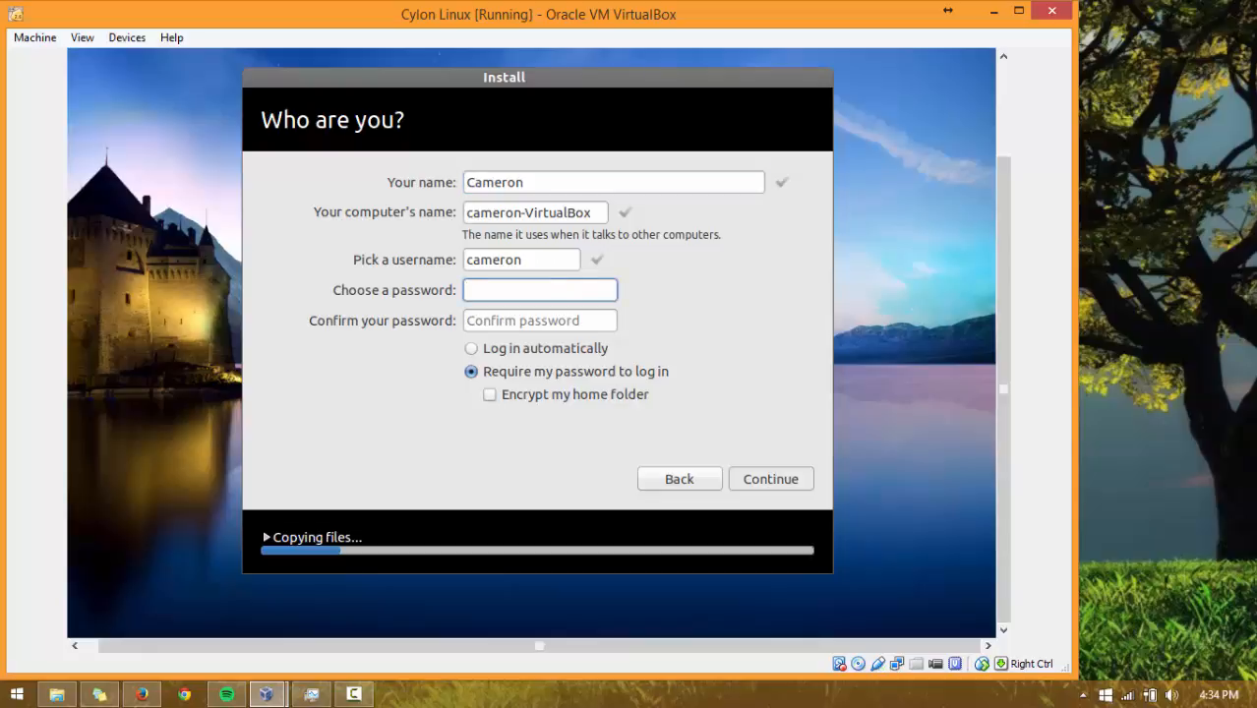
text(*********)
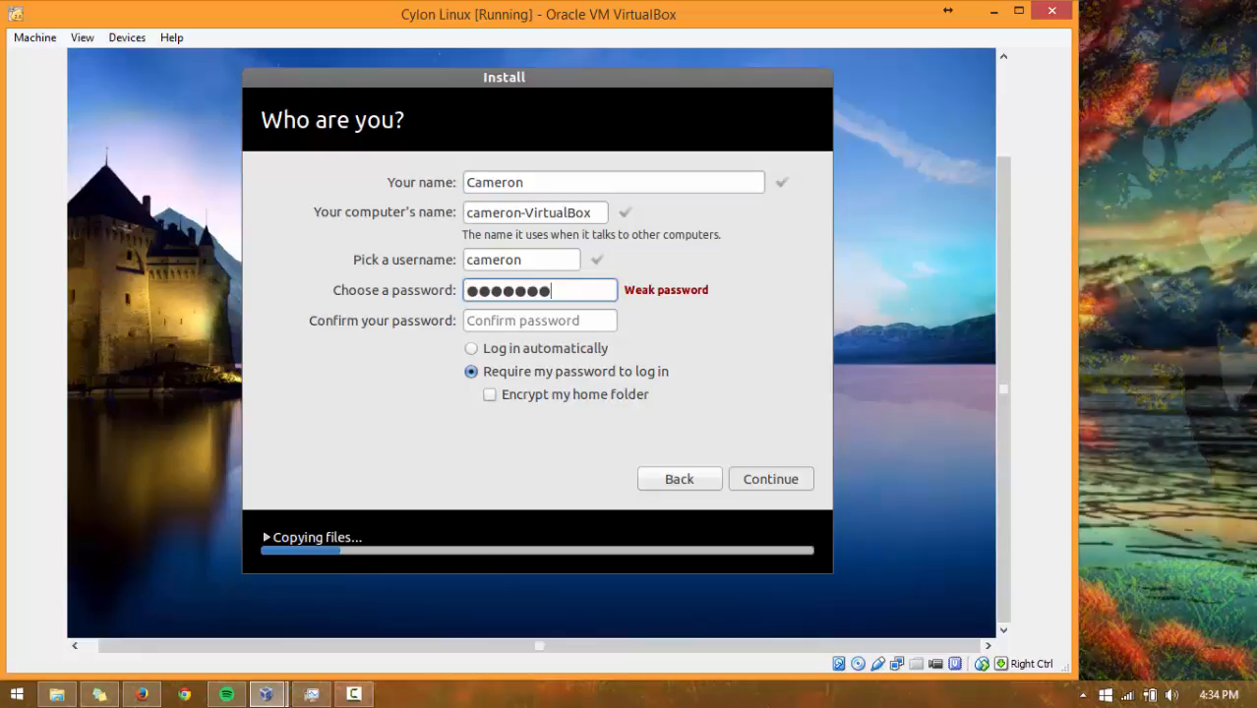
click(548, 320)
text(*)
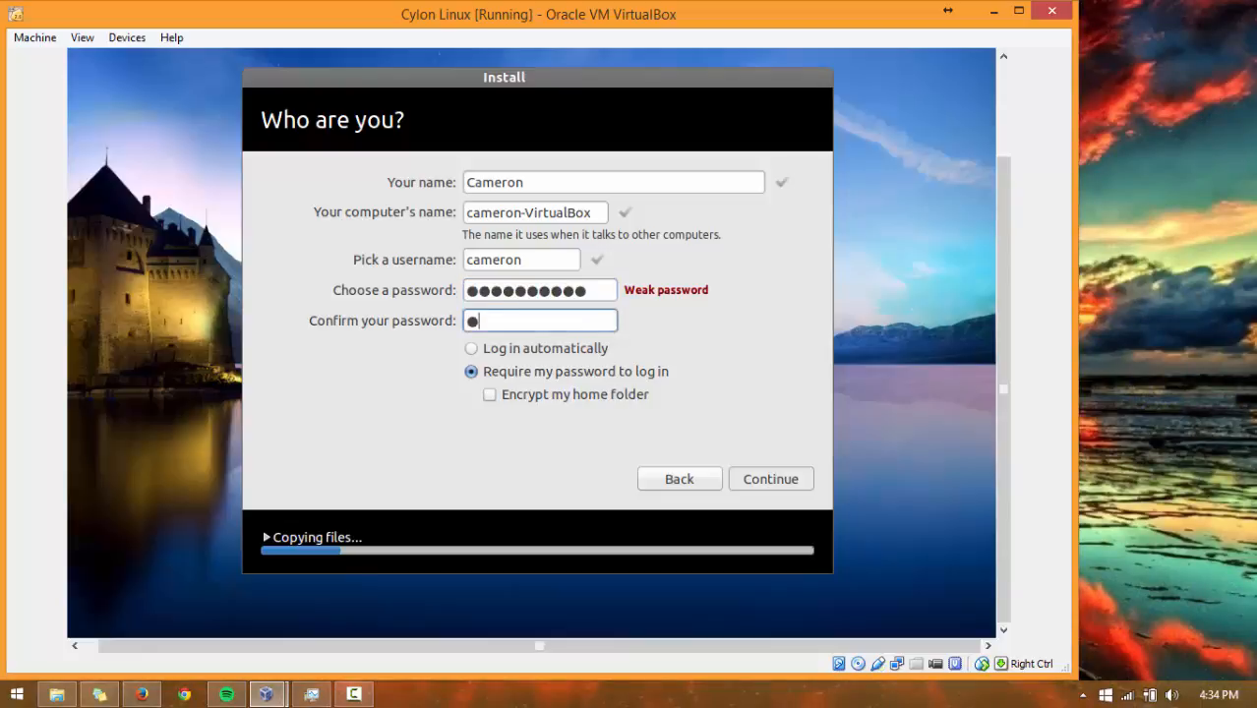
text(*********)
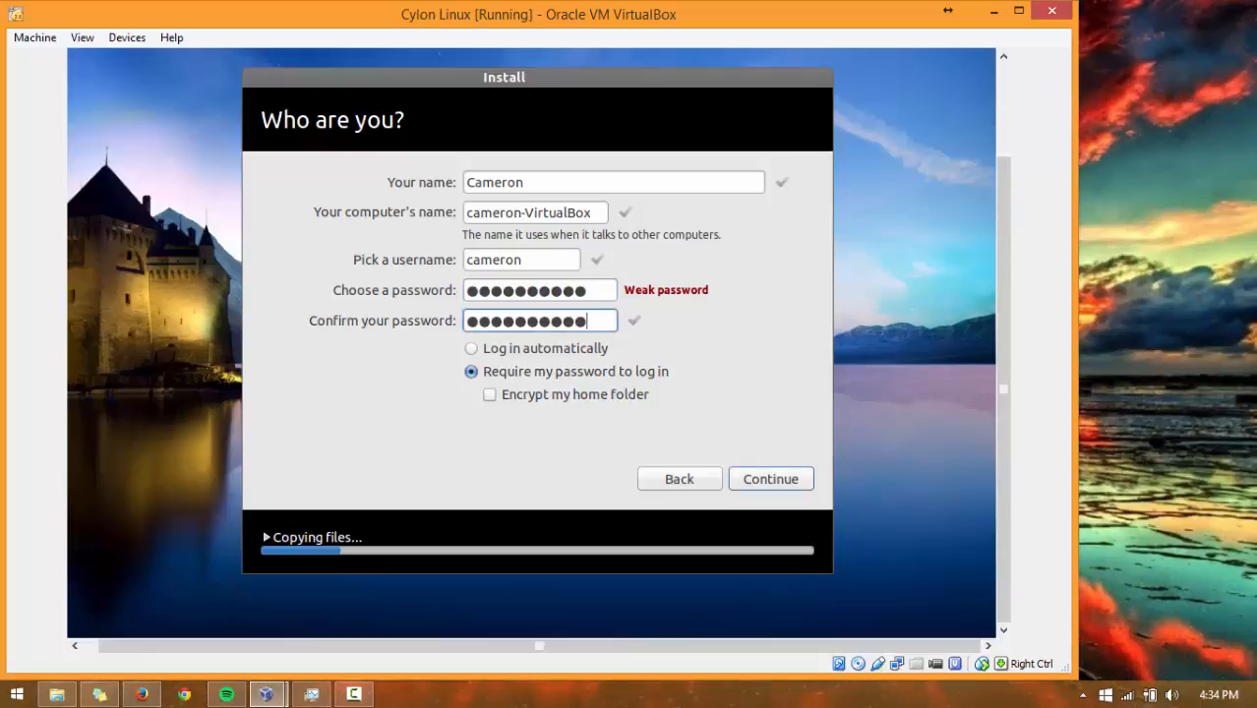
click(471, 348)
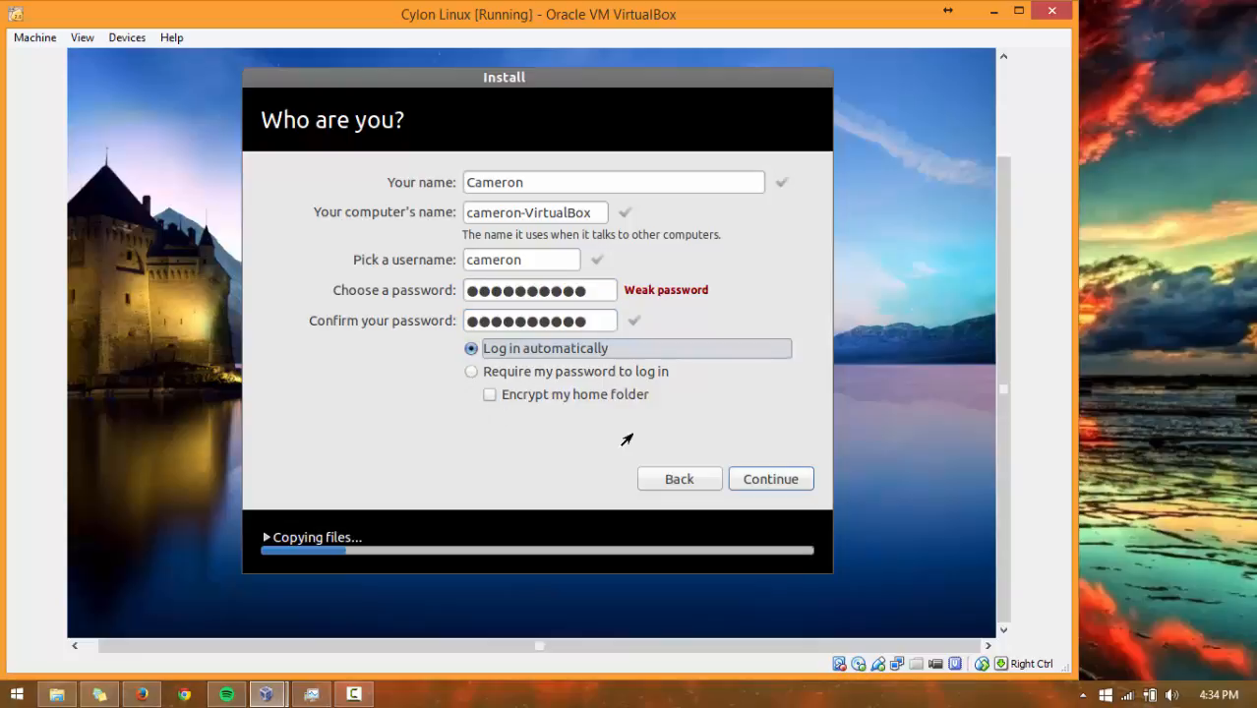
click(759, 476)
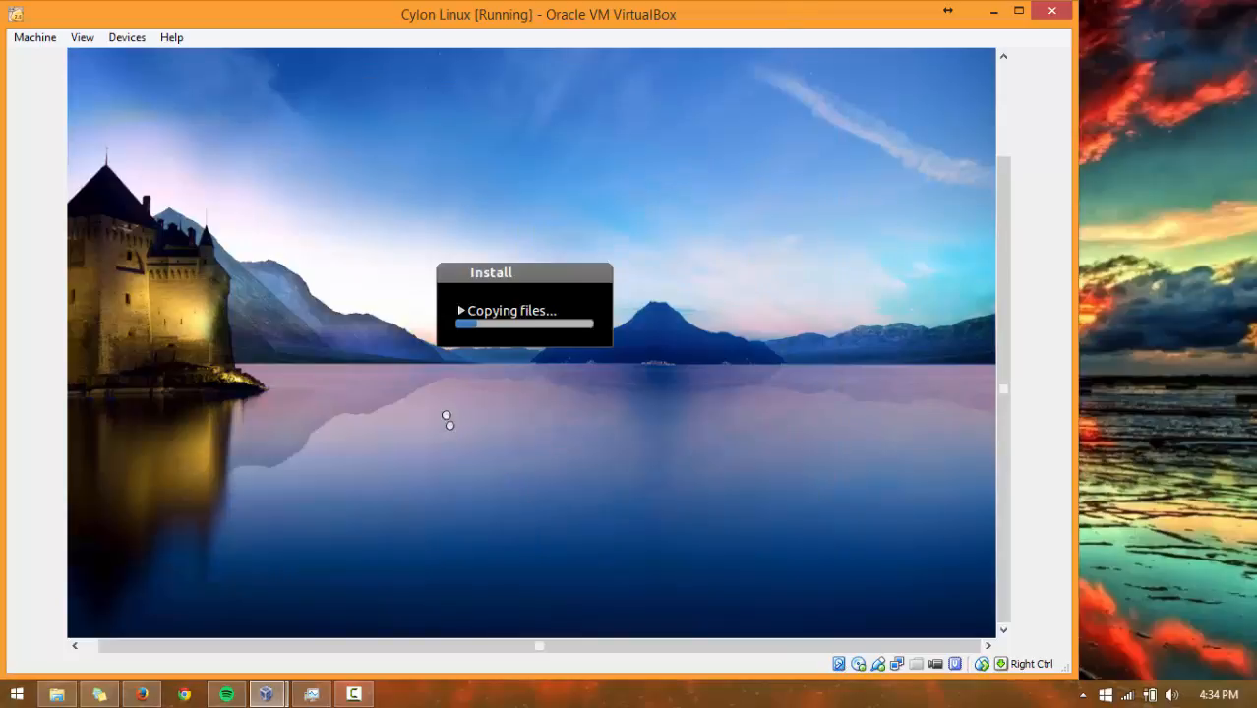
- Restart the guest once the installation finishes and confirm the prompt to remove the installation media
drag(471, 273, 509, 264)
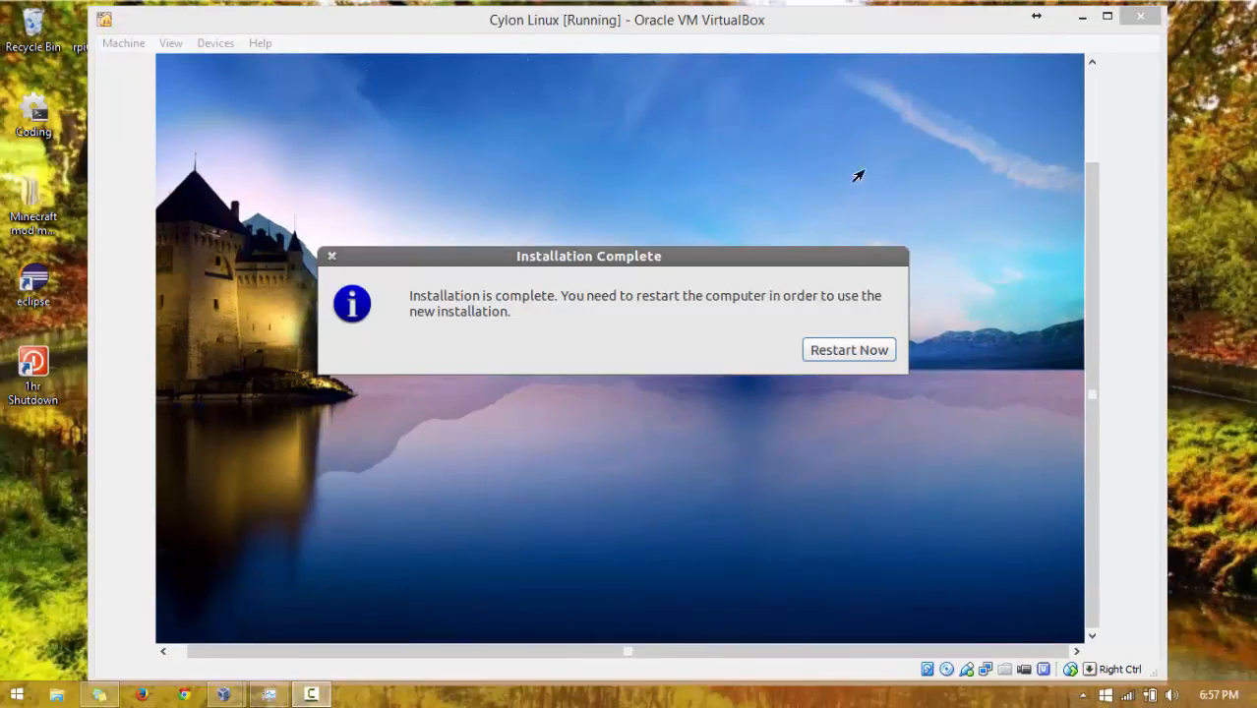
click(776, 36)
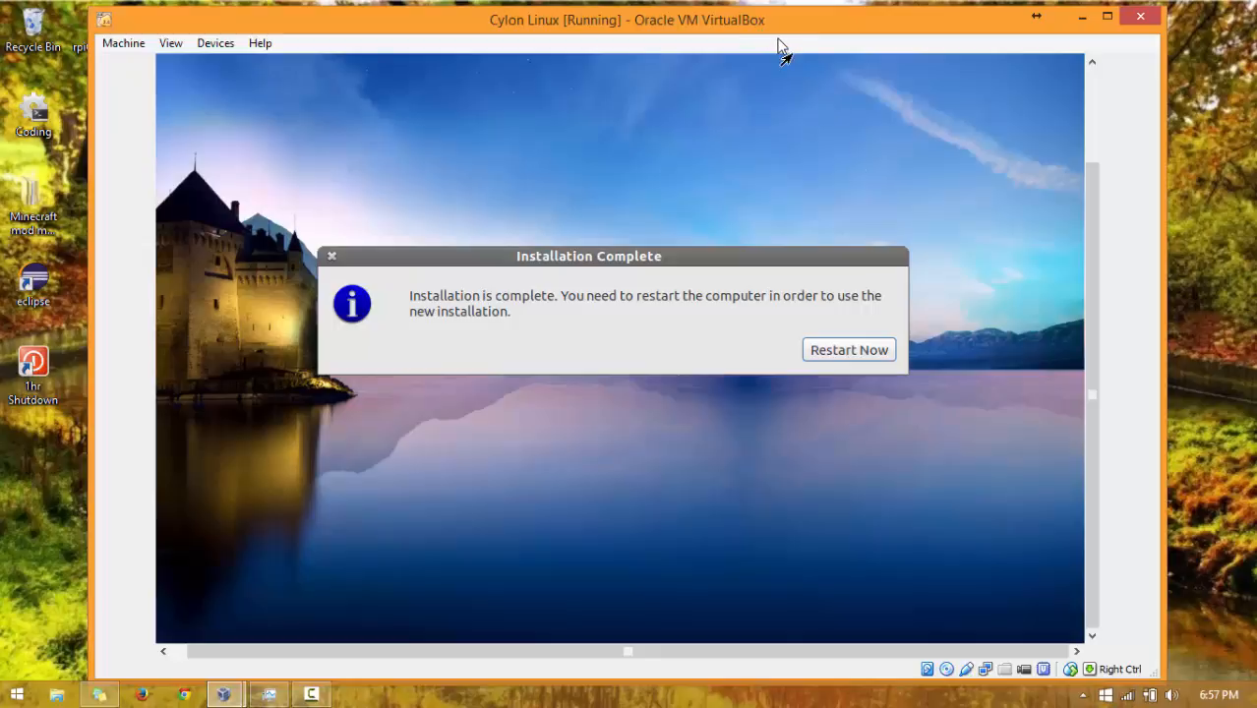
drag(790, 31, 820, 28)
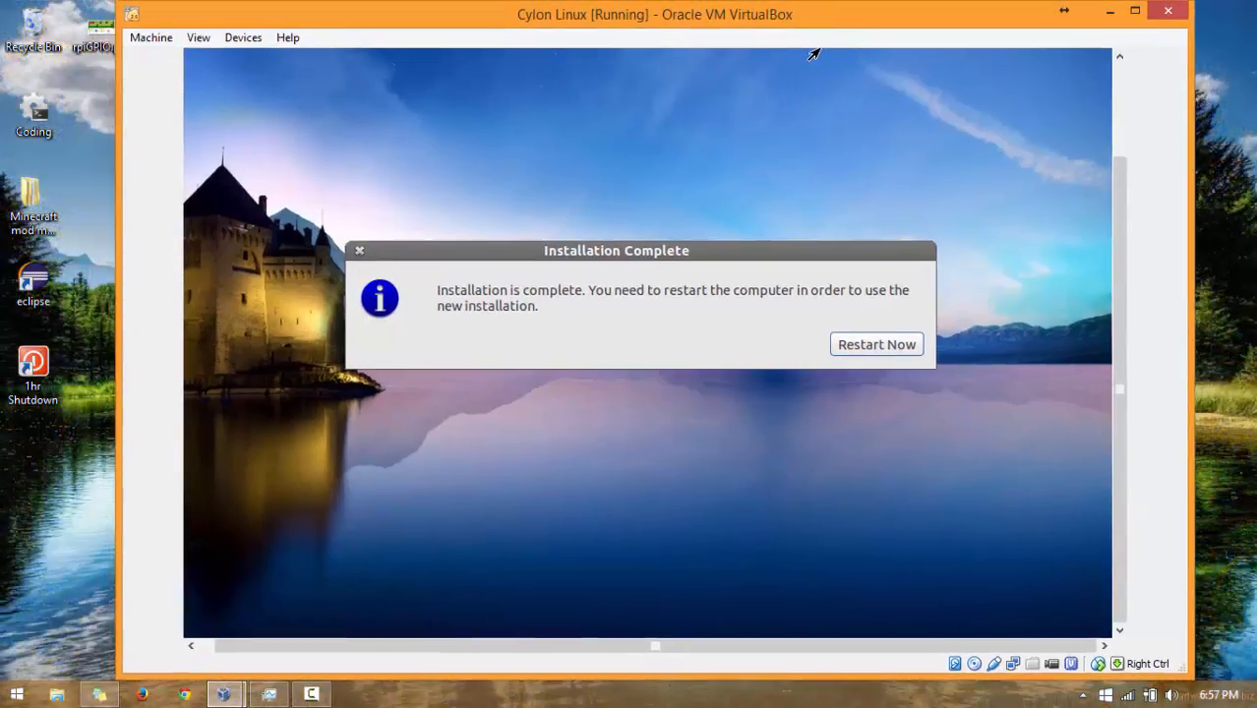
drag(749, 261, 793, 213)
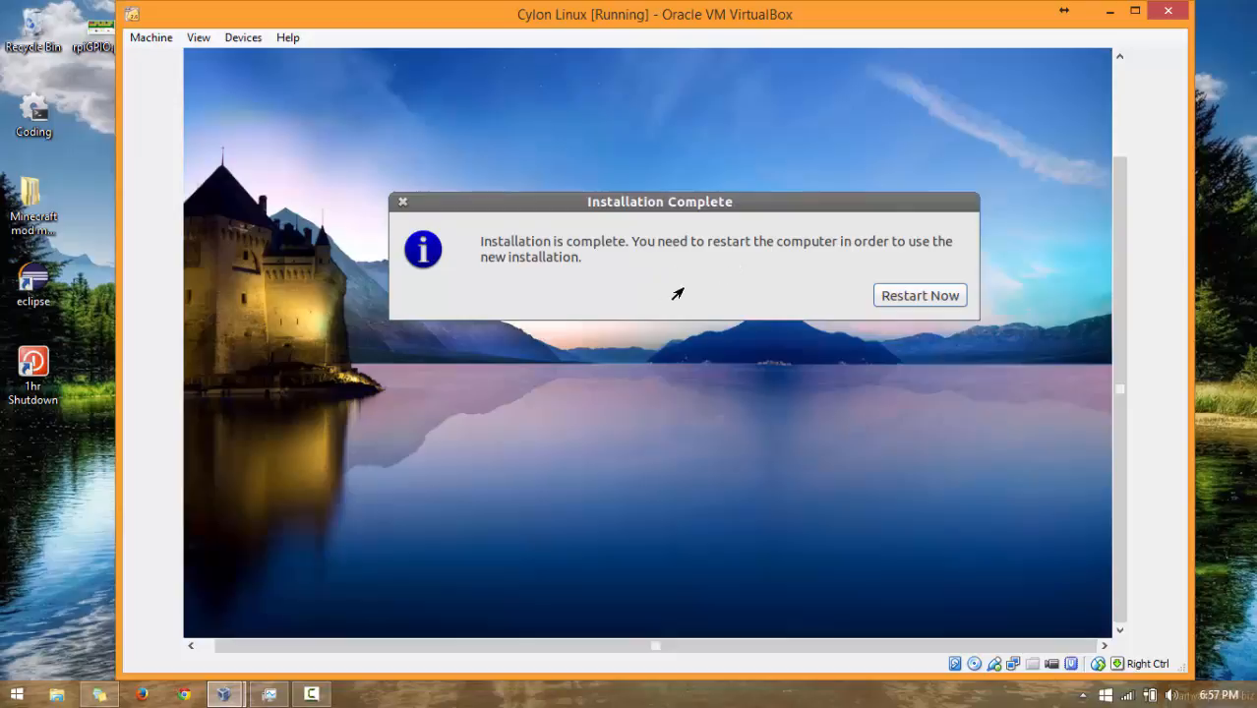
click(910, 294)
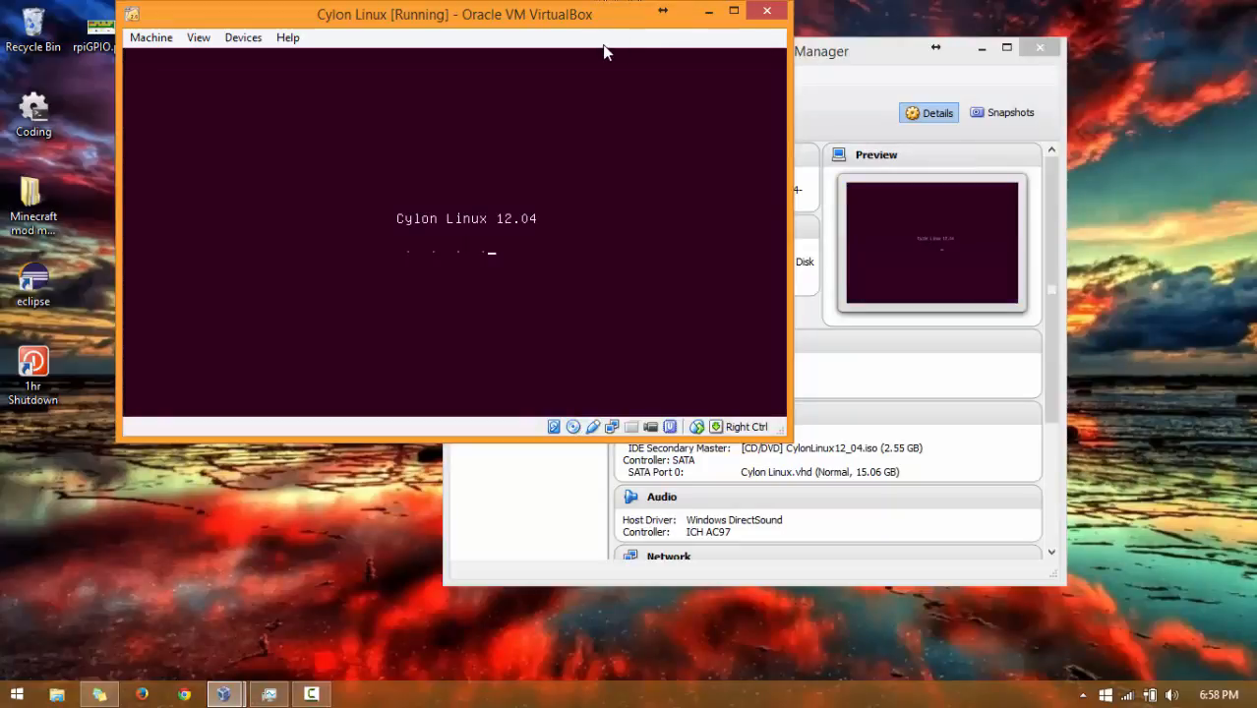
drag(594, 19, 646, 36)
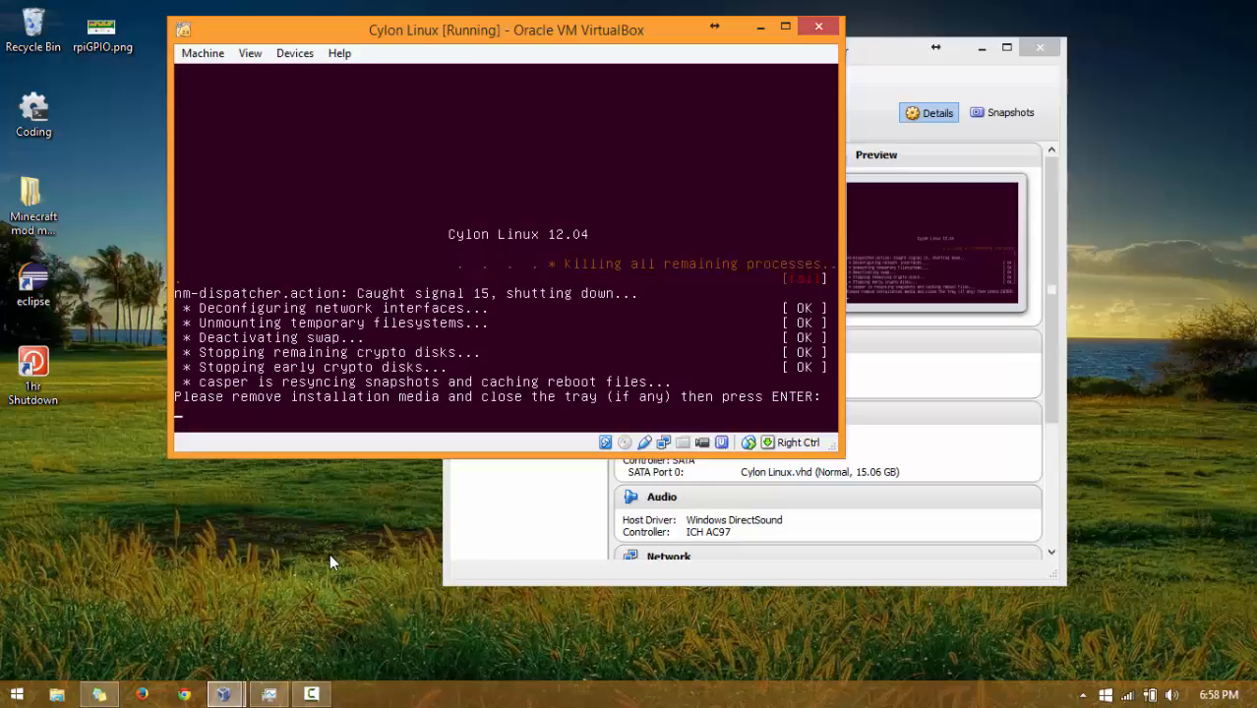
key(Return)
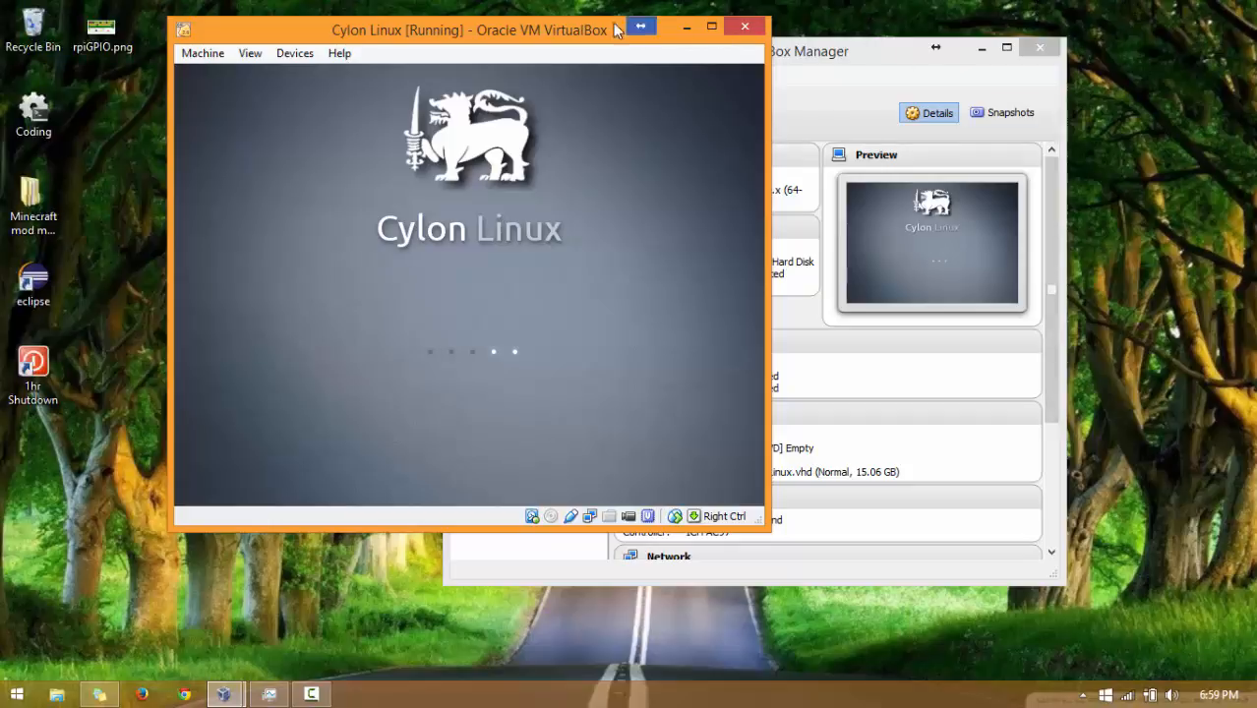
- Maximize the running Cylon Linux virtual machine window
drag(586, 33, 757, 75)
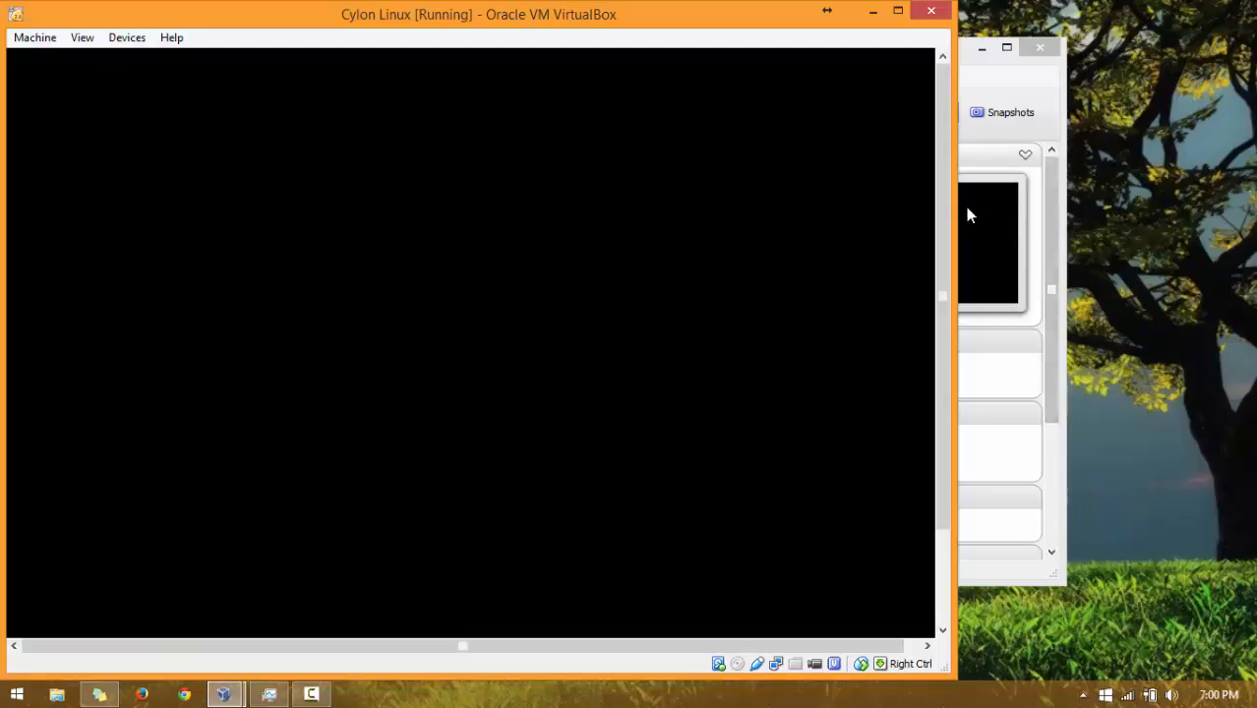
drag(941, 196, 935, 226)
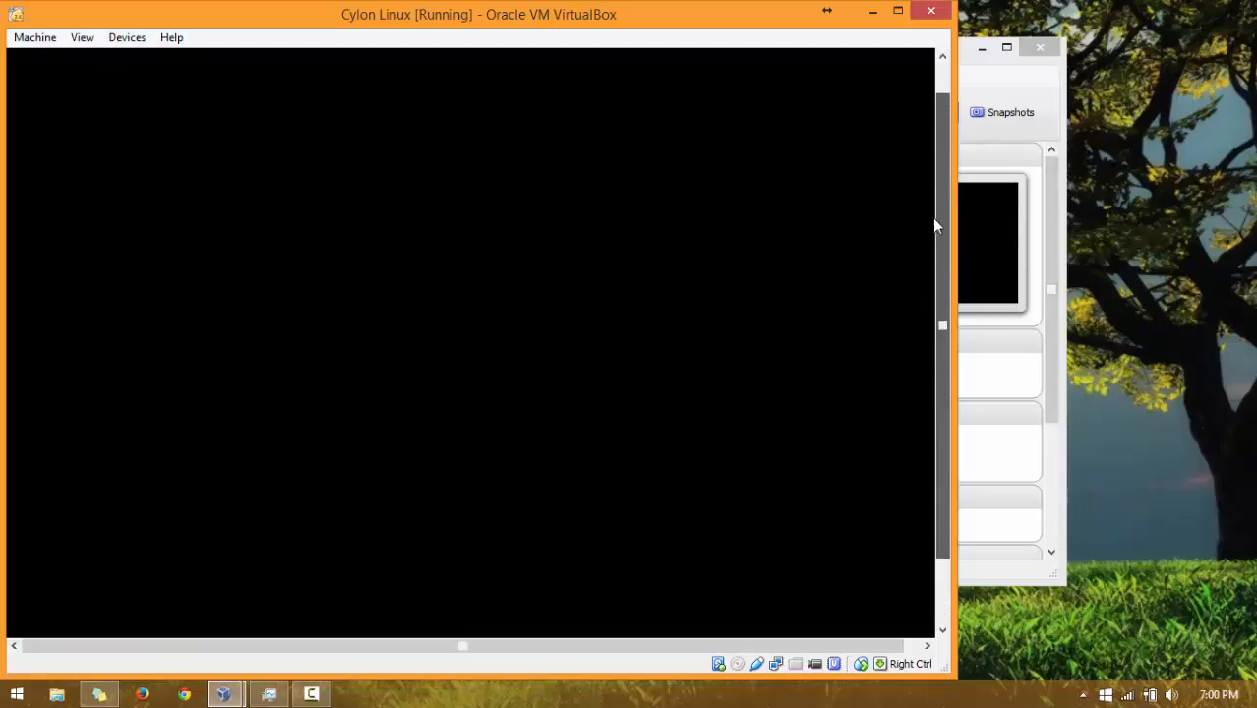
click(896, 13)
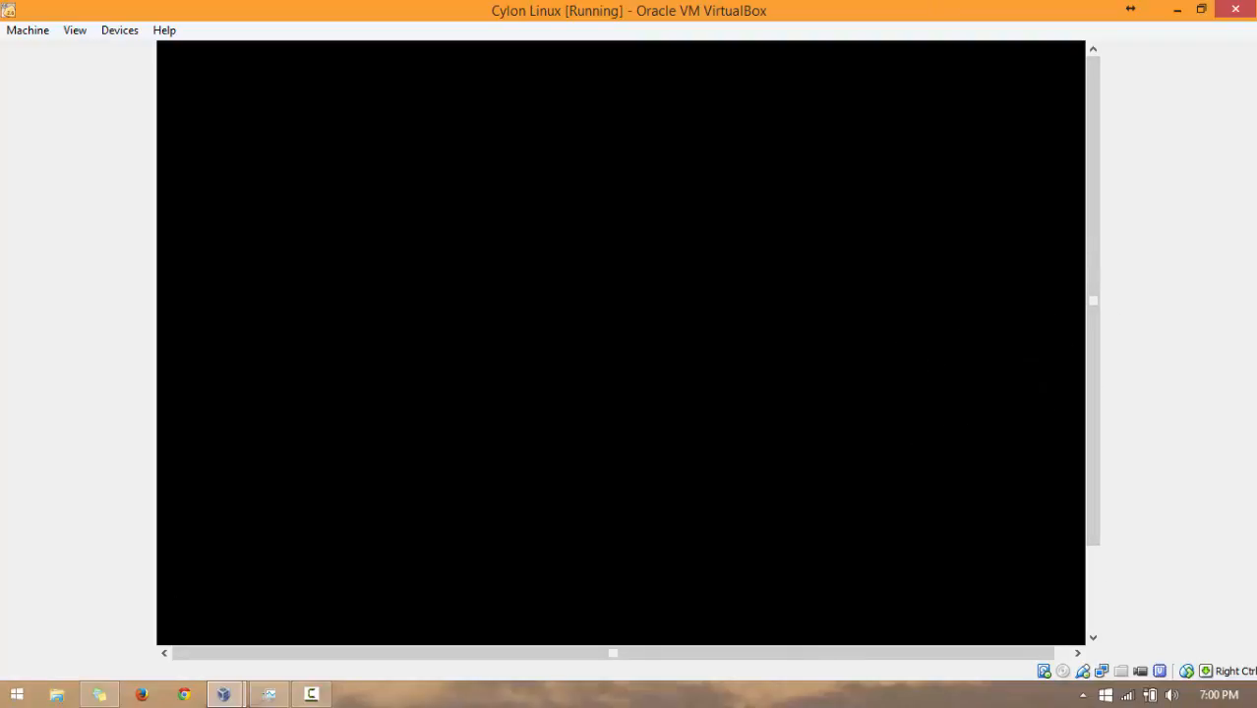
click(592, 435)
click(443, 160)
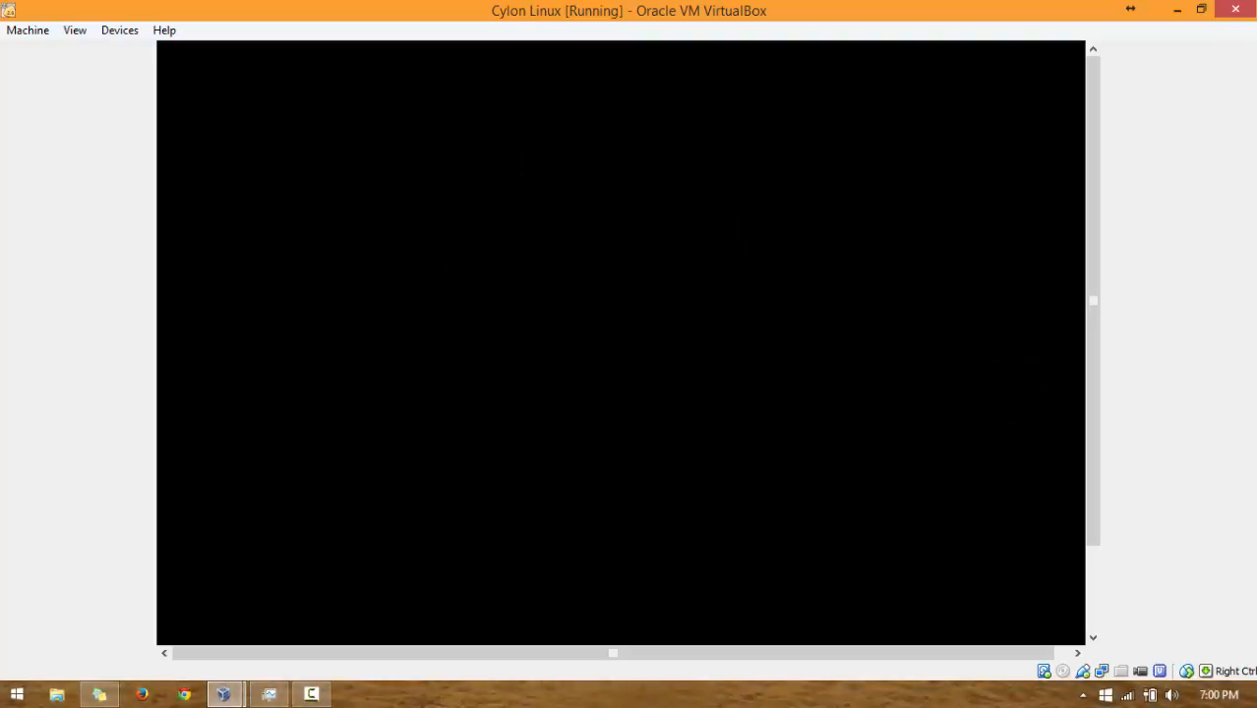
click(310, 450)
click(695, 467)
click(918, 277)
drag(1087, 147, 1072, 76)
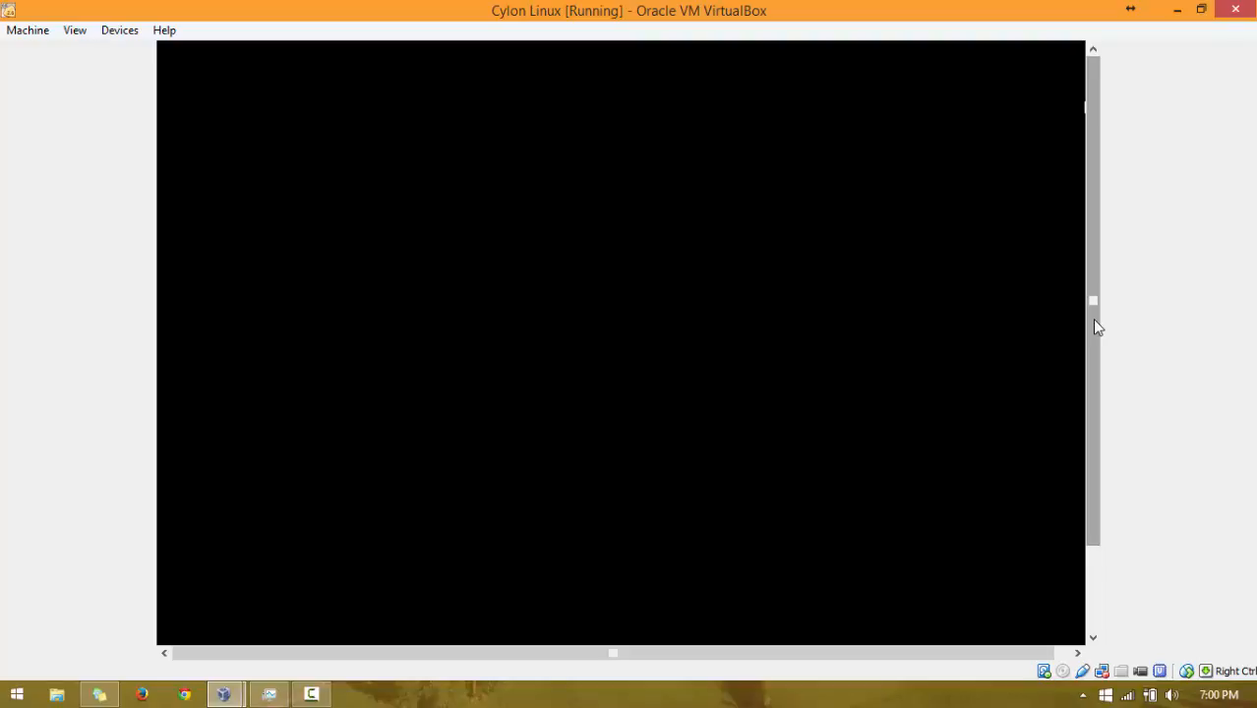
- Minimize the virtual machine and review Cylon Linux's storage, audio, network, serial port and USB settings in the VirtualBox Manager
click(1176, 10)
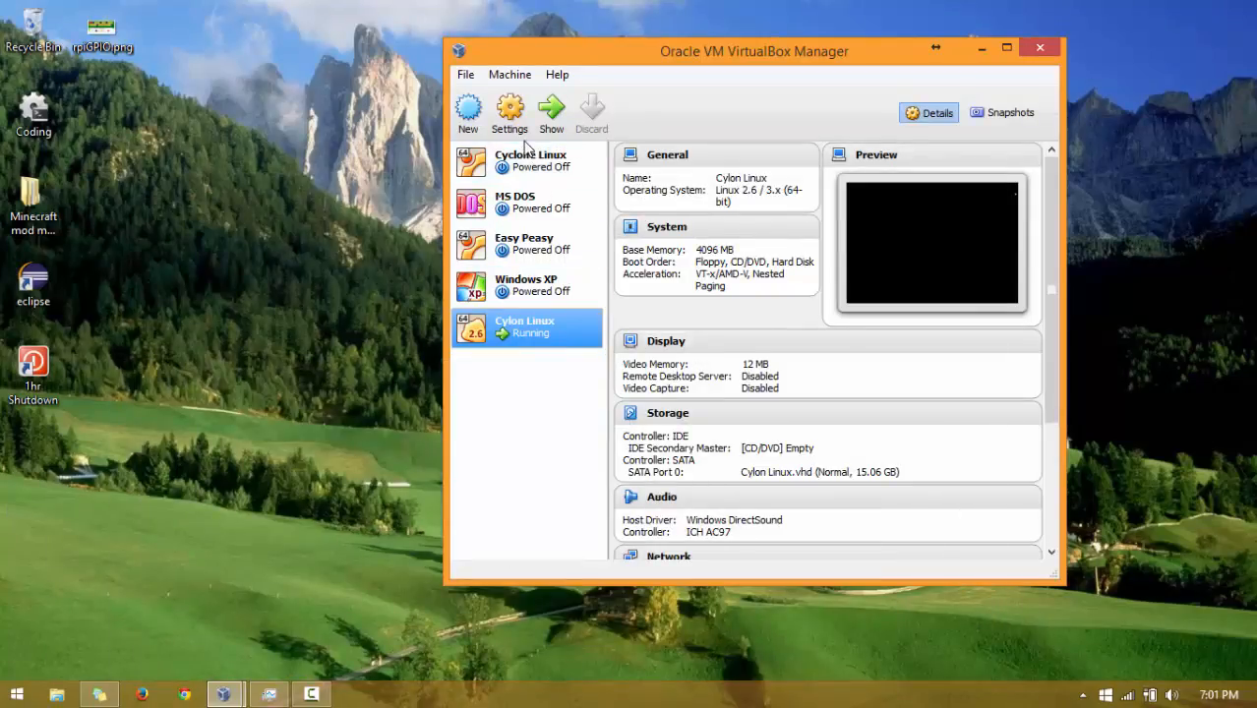
click(509, 110)
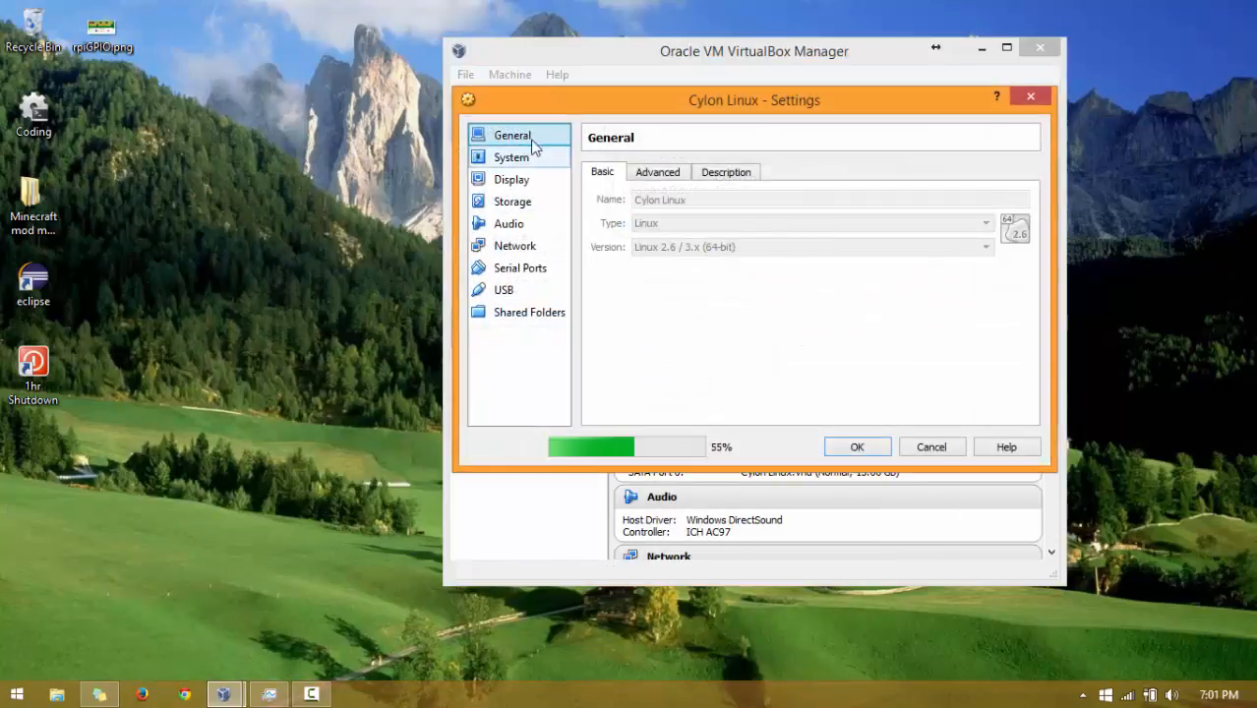
drag(852, 99, 550, 43)
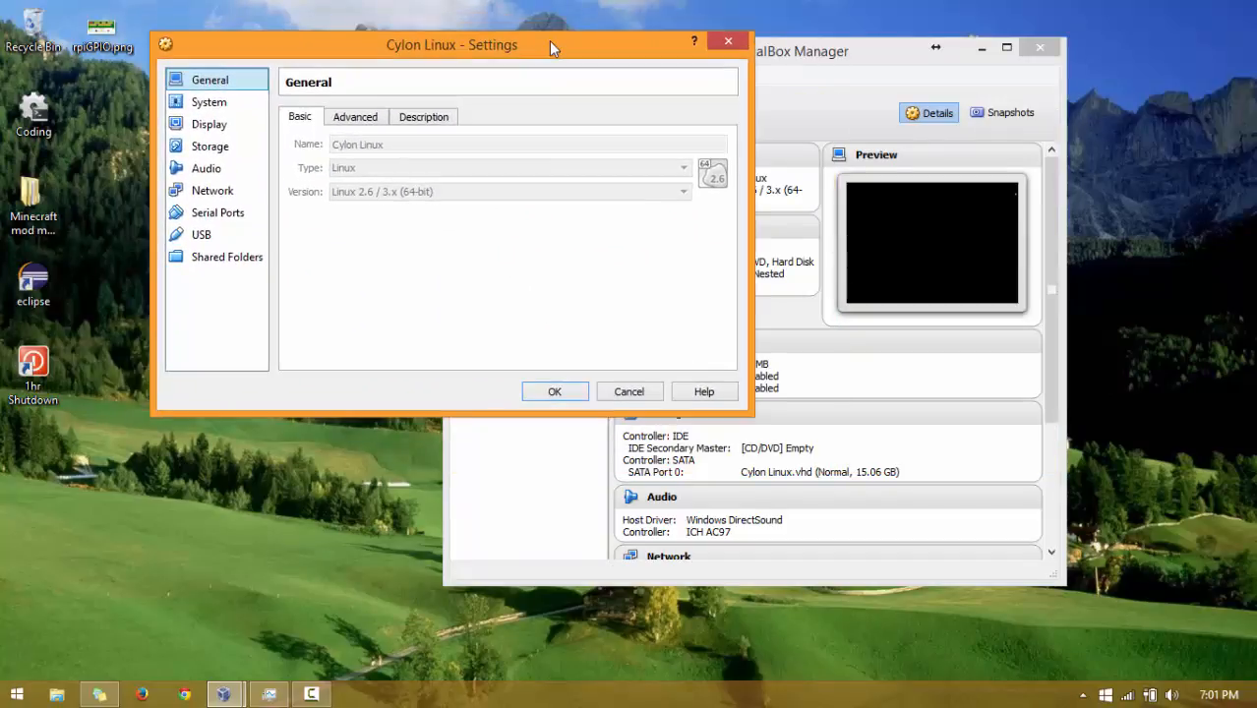
click(235, 148)
click(335, 160)
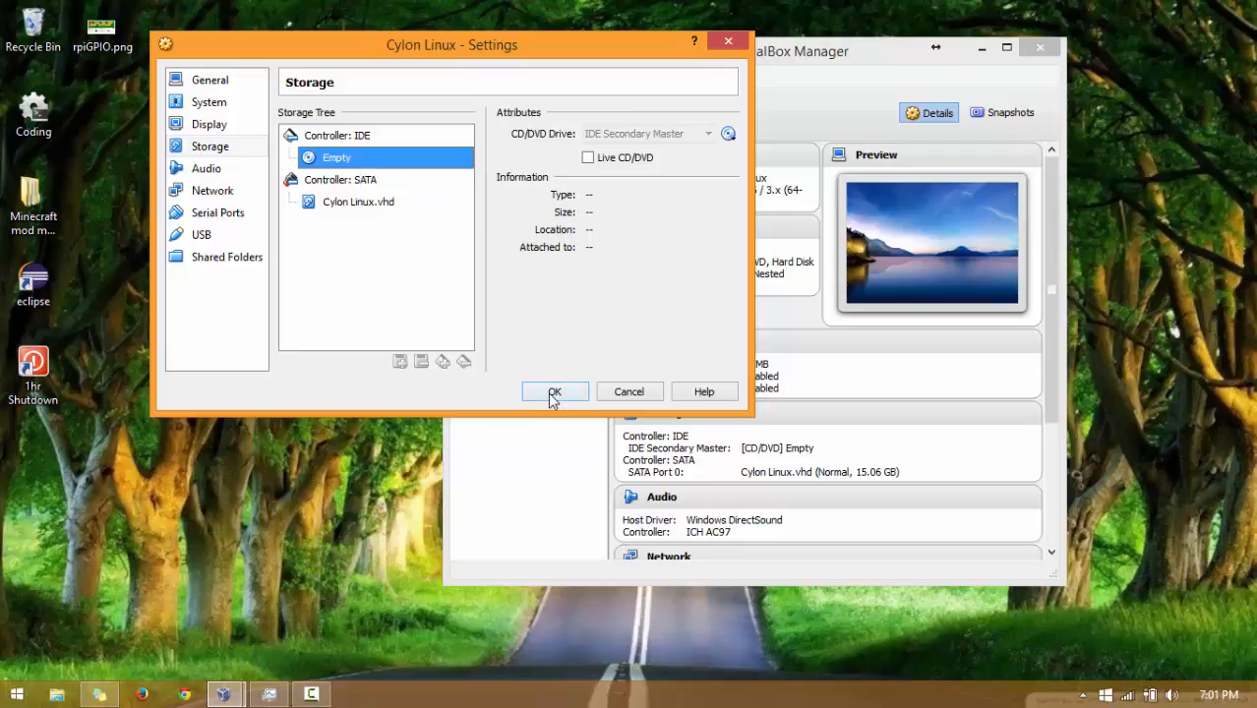
click(238, 170)
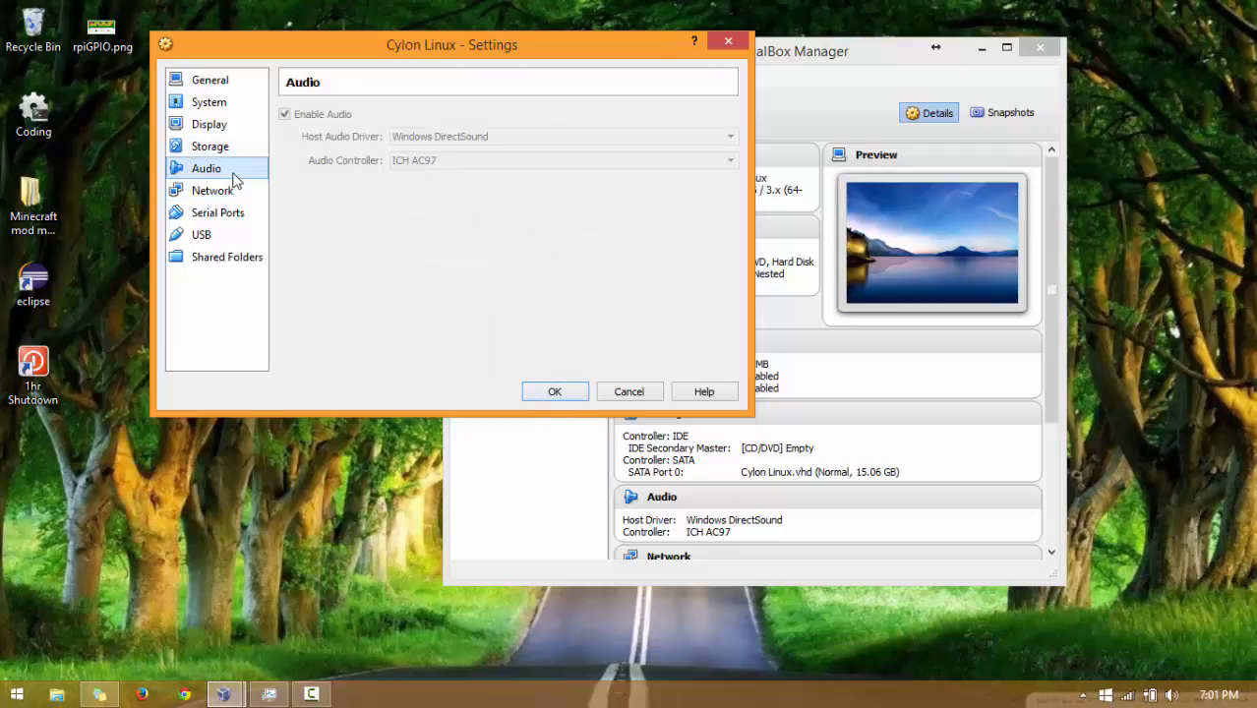
click(234, 191)
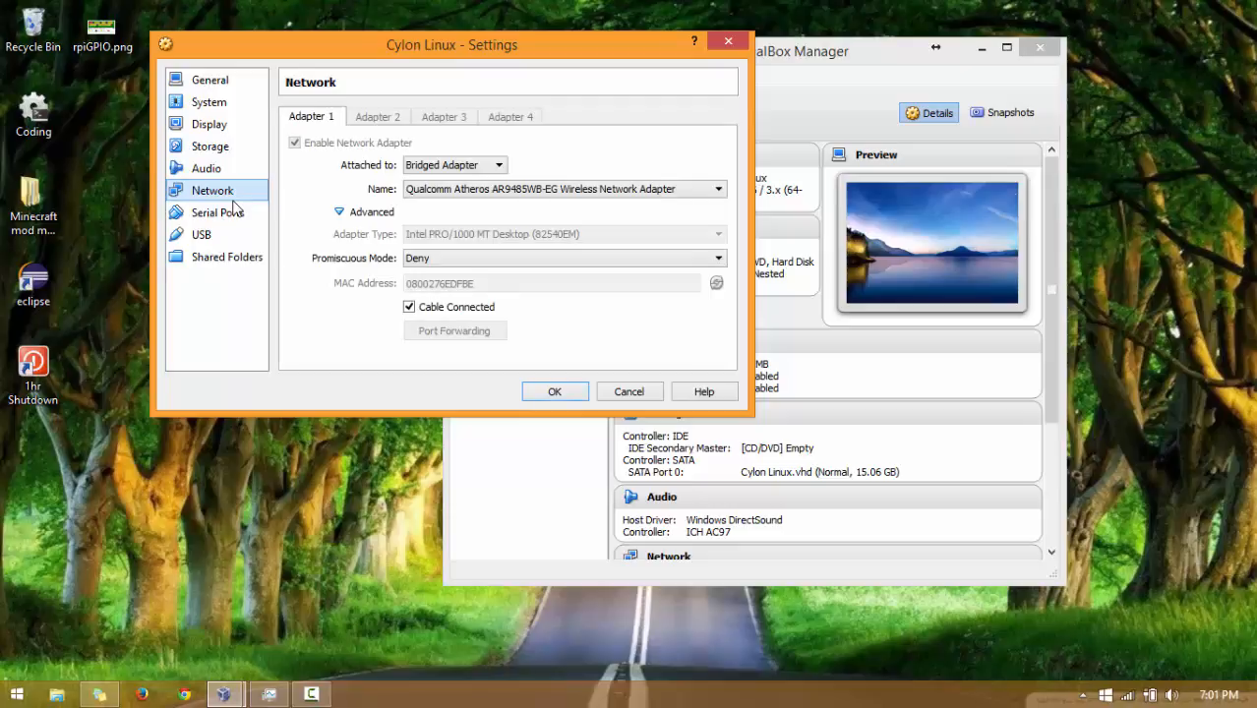
click(240, 217)
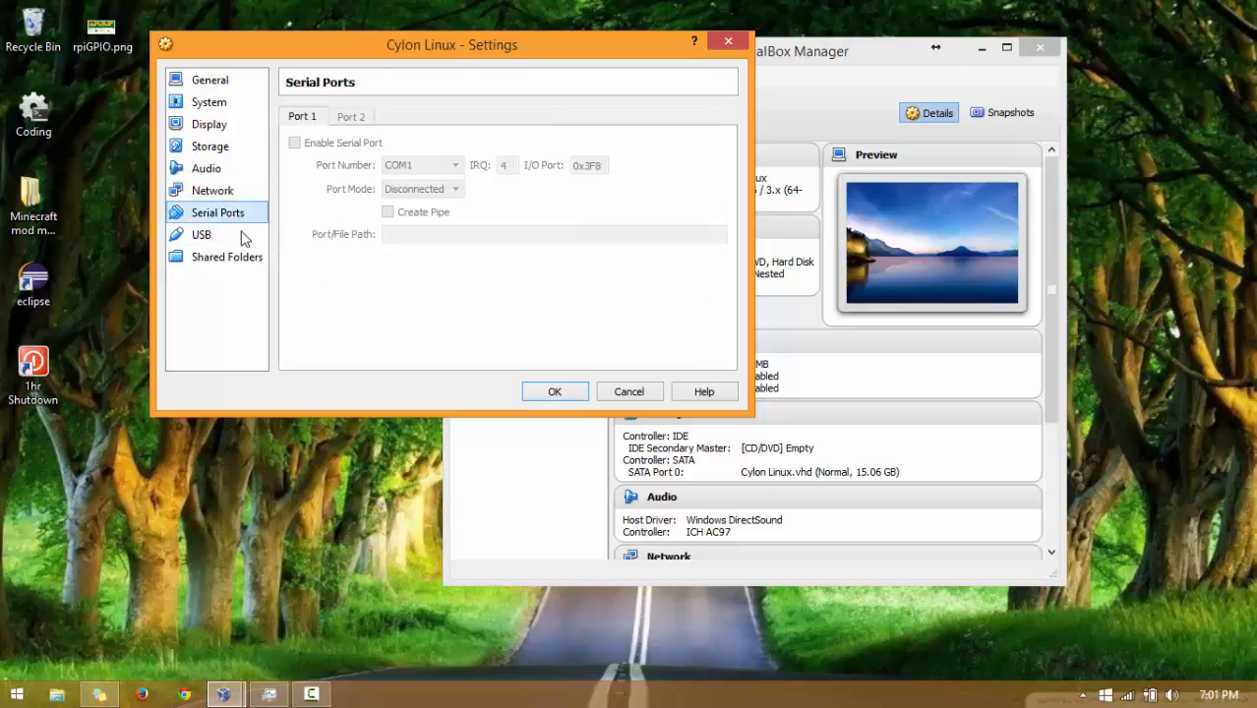
click(244, 235)
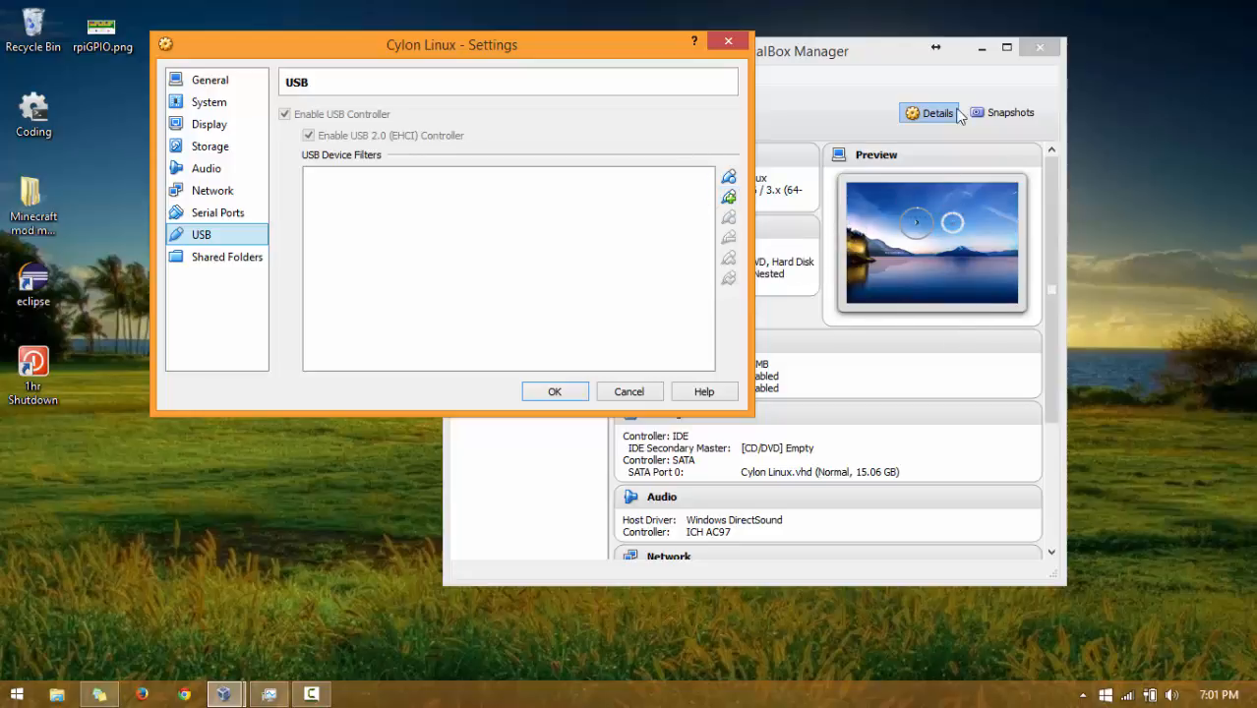
click(551, 392)
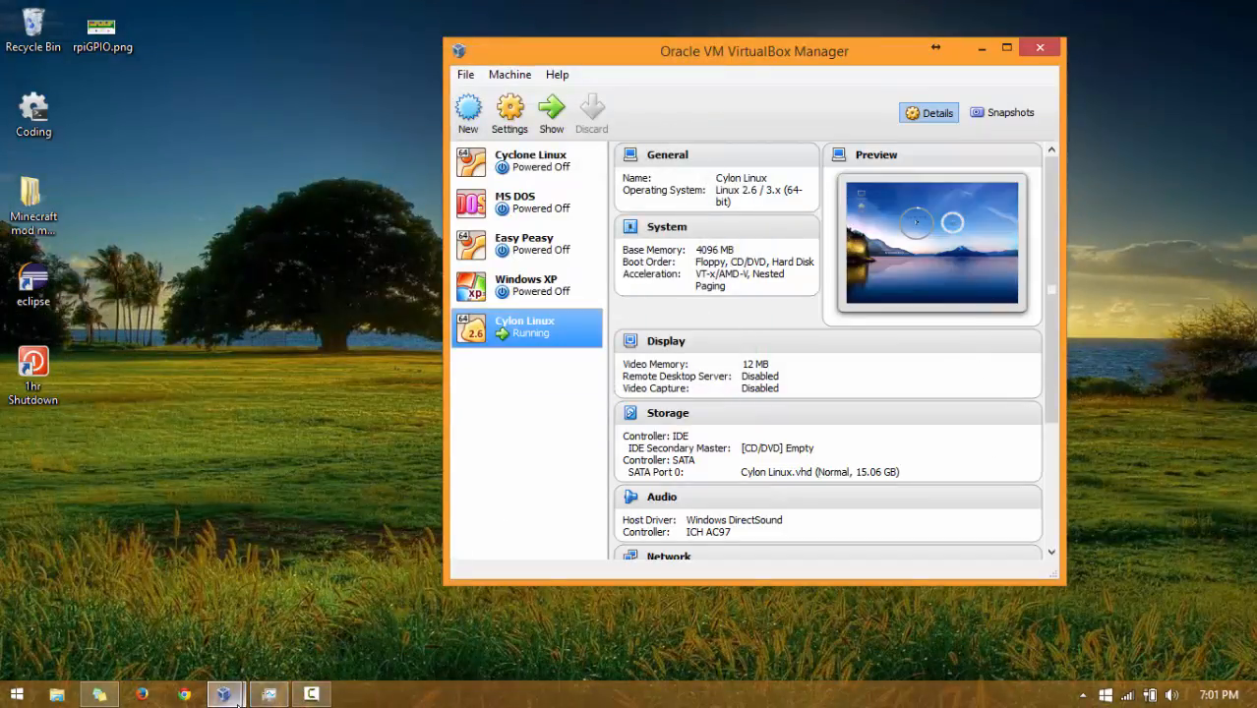
- Return to the running Cylon Linux machine and examine its booted desktop from the upper panel down to the dock
mouse_move(237, 702)
click(359, 617)
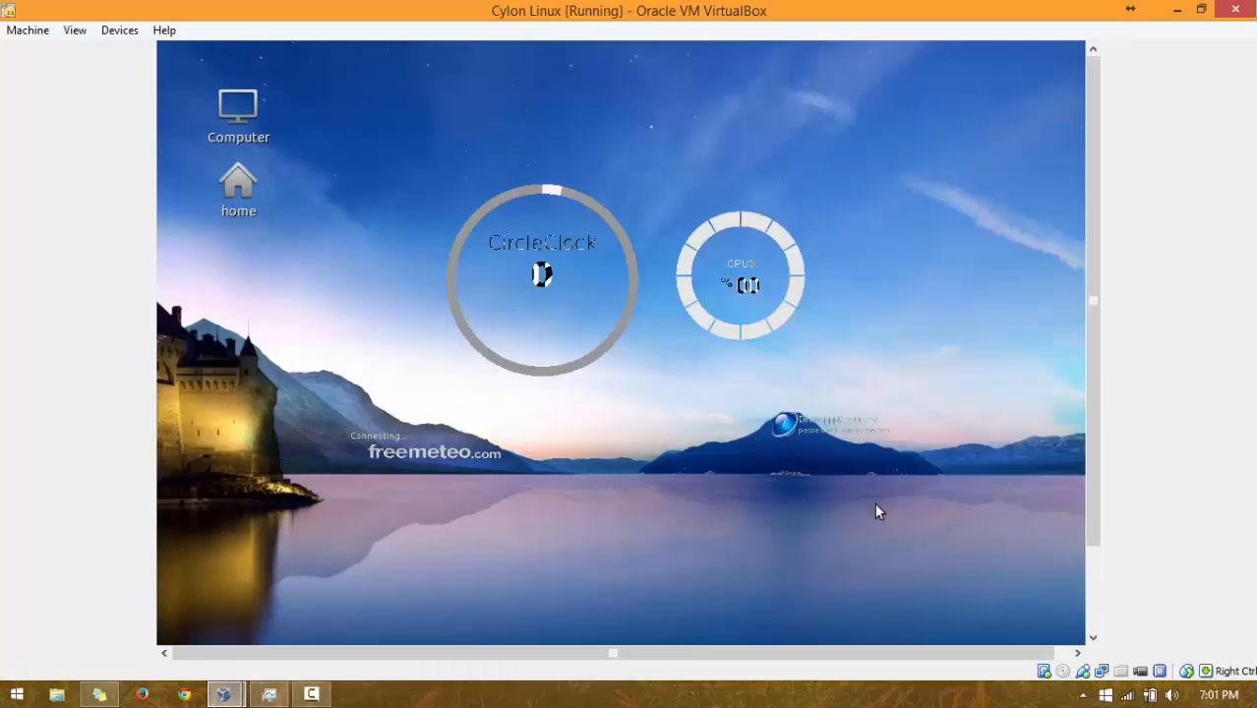
drag(1094, 426, 1087, 528)
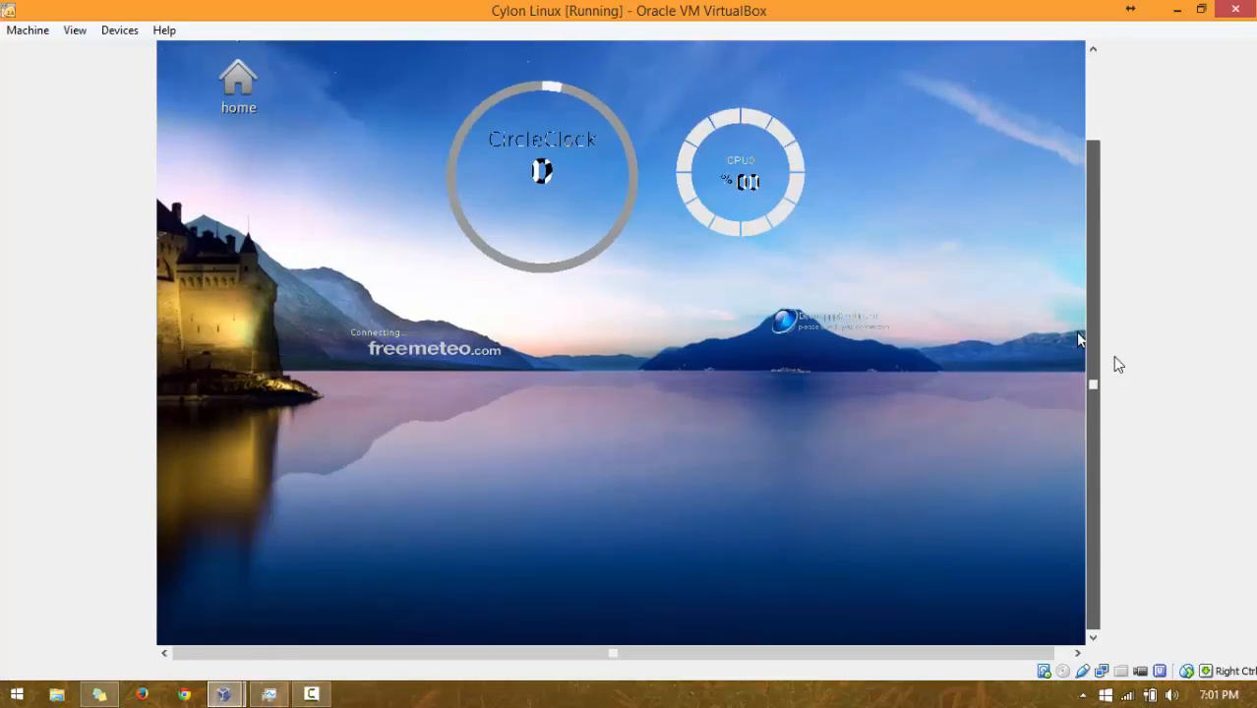
scroll(1115, 358, up, 2)
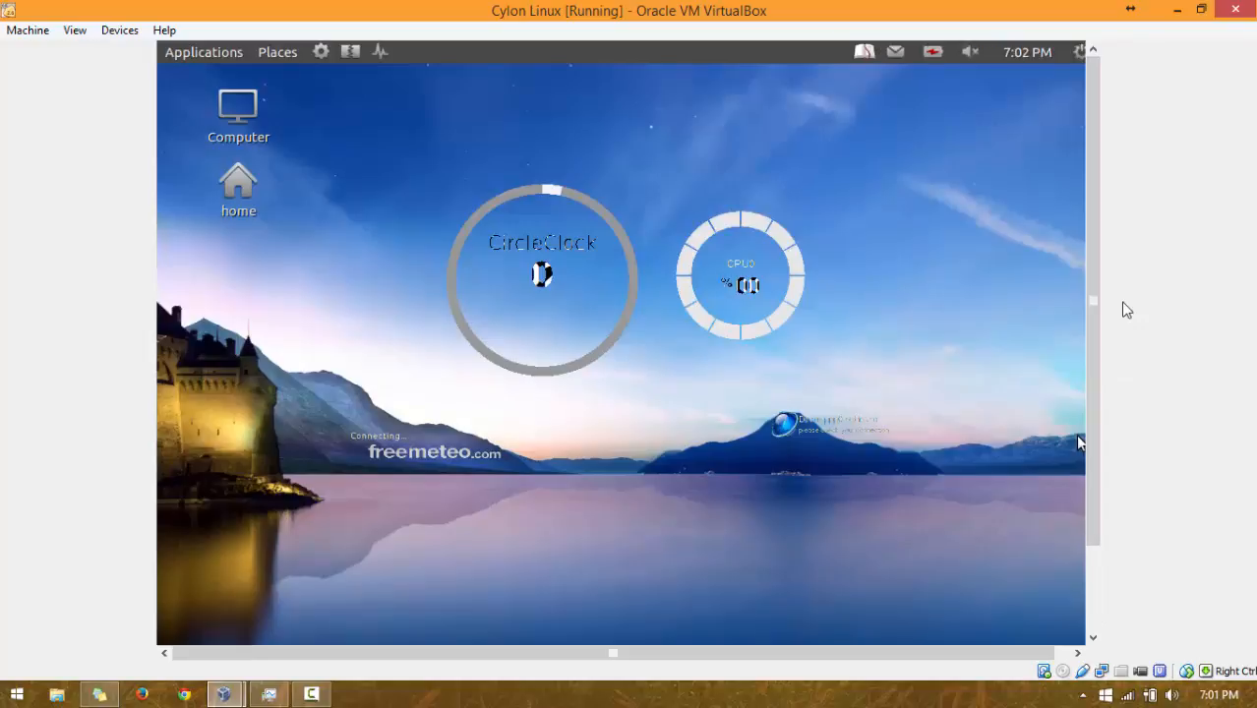
drag(1095, 291, 1048, 211)
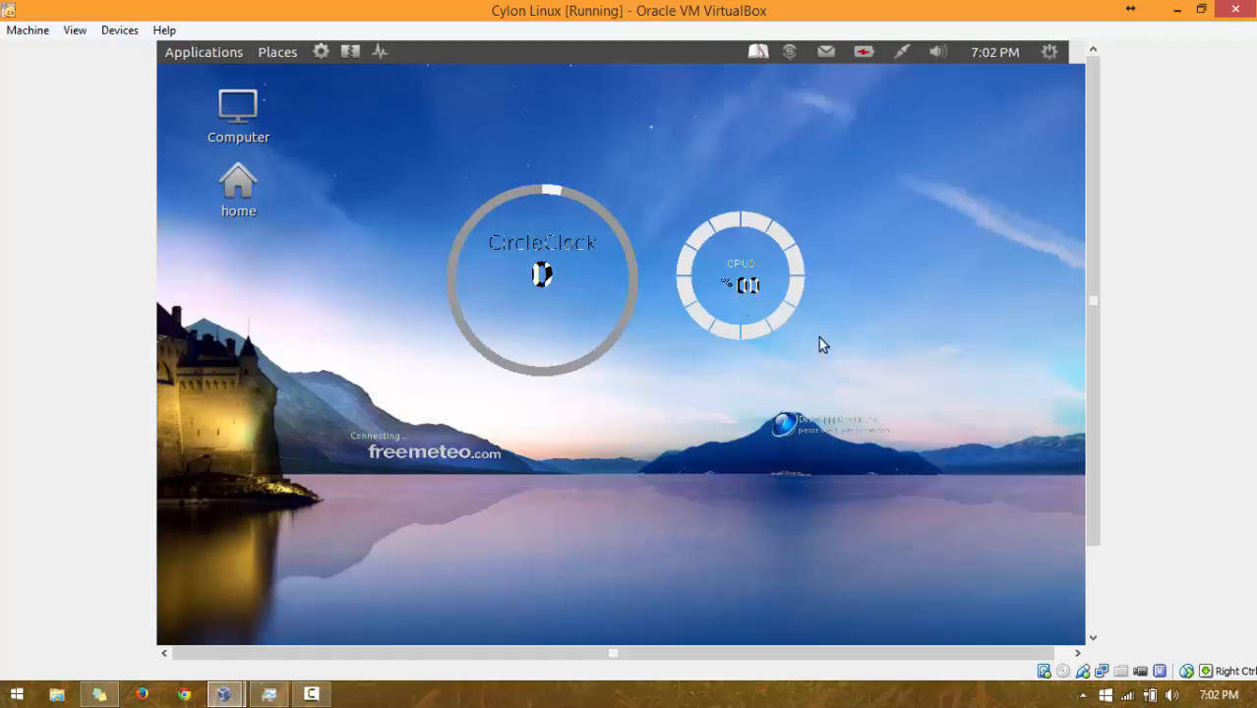
drag(1092, 303, 1017, 232)
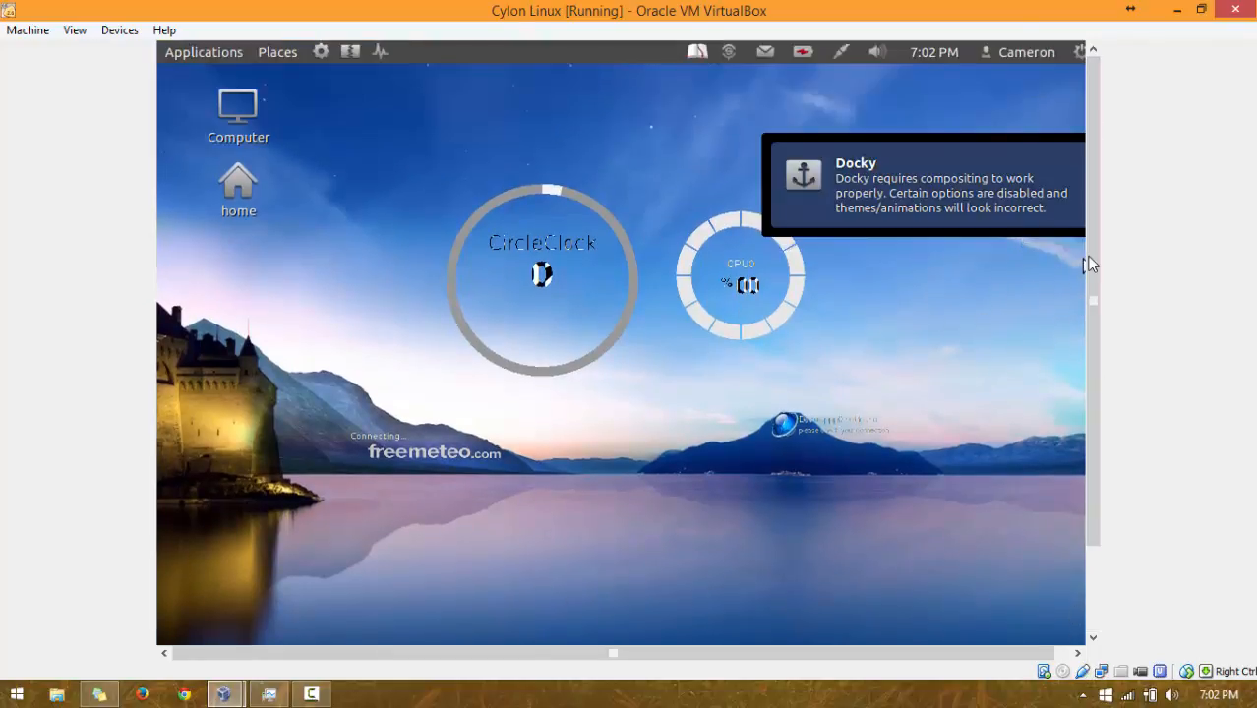
drag(1089, 266, 1122, 534)
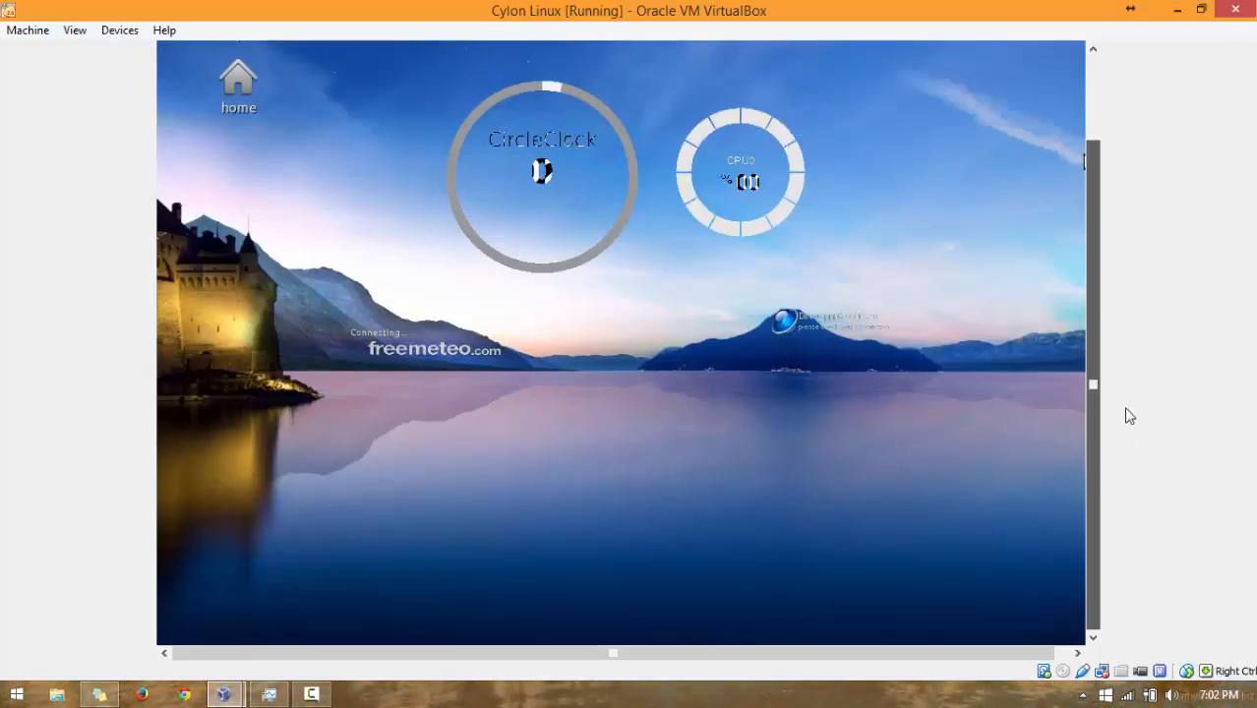
drag(1092, 386, 1131, 217)
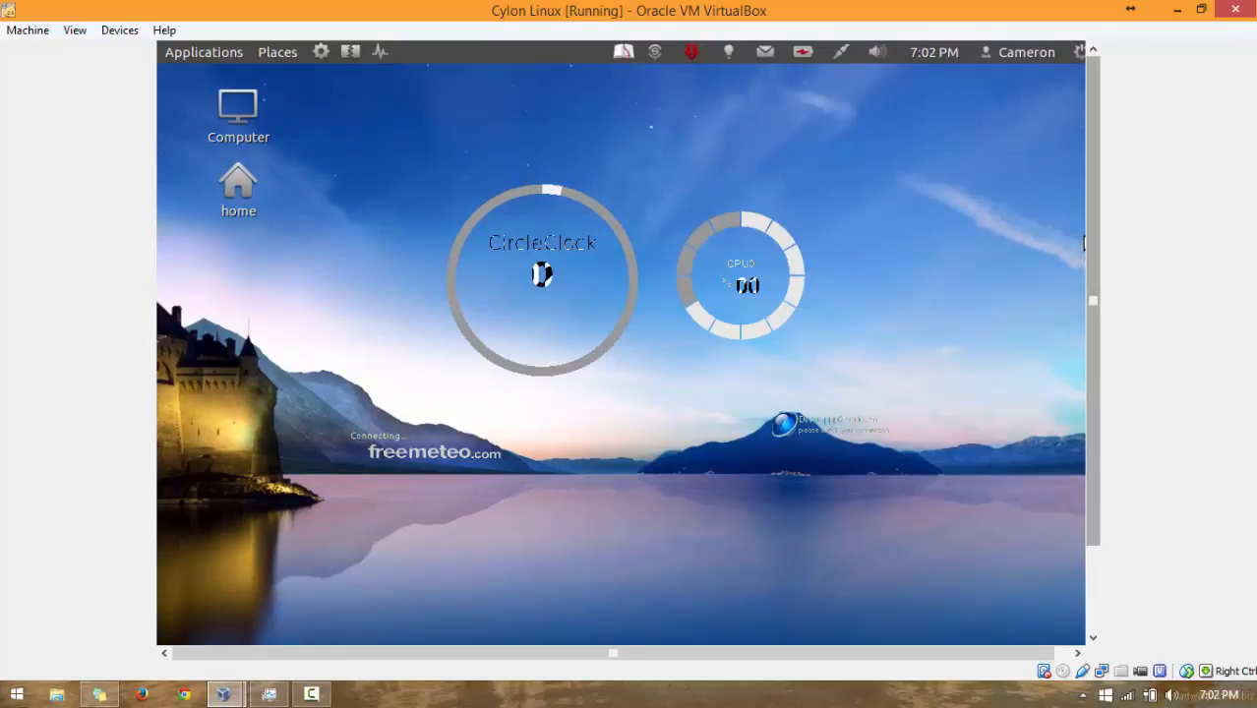
drag(1092, 245, 1093, 368)
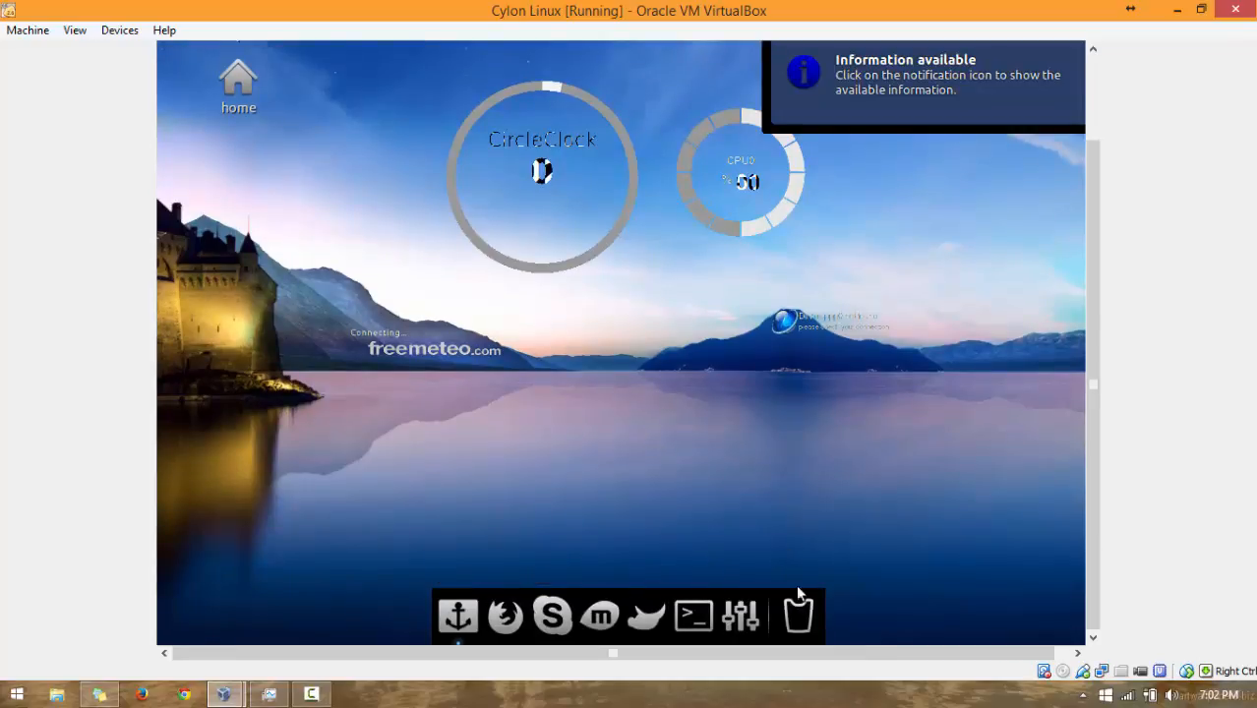
scroll(1101, 483, up, 3)
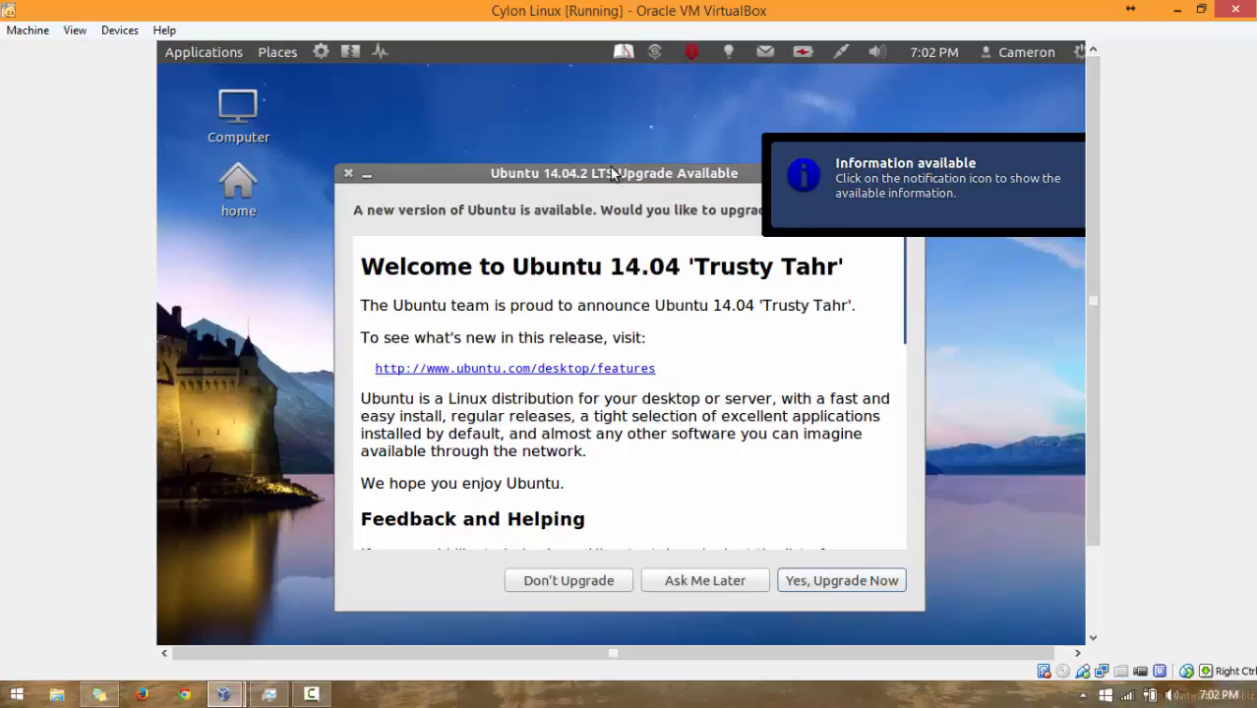
- Decline the Ubuntu 14.04.2 LTS upgrade offered in the guest and confirm the choice
drag(595, 179, 533, 167)
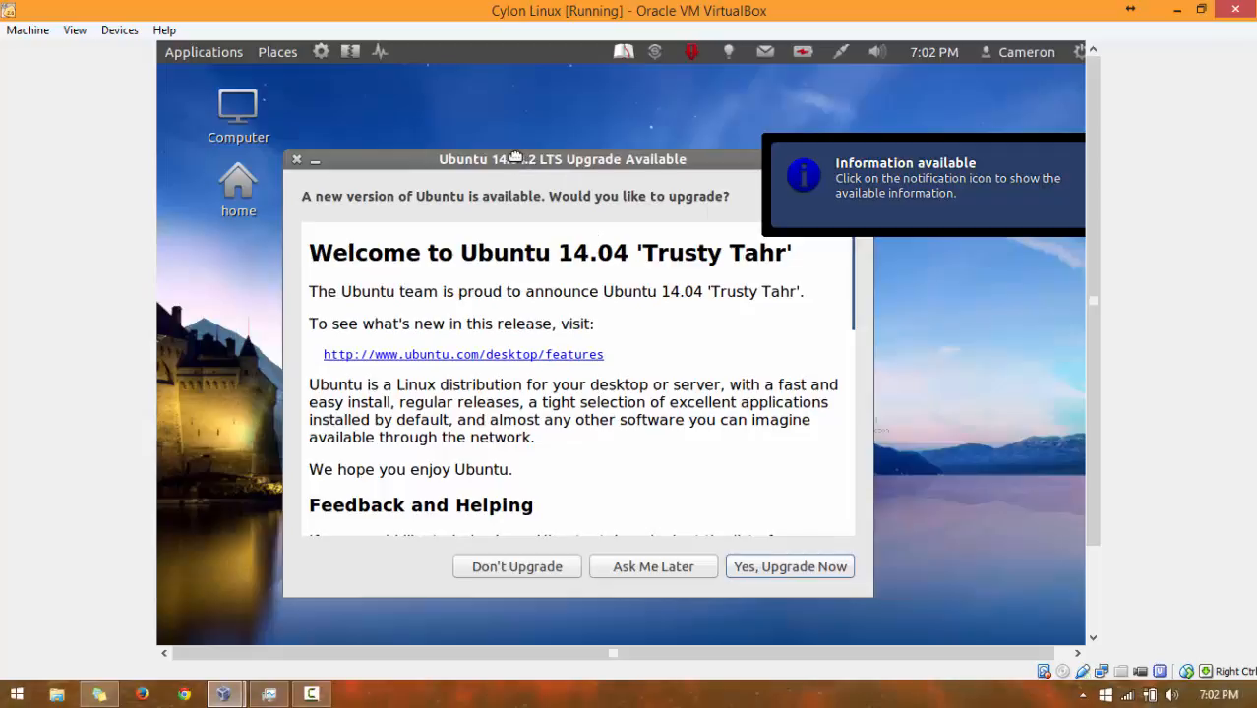
drag(518, 162, 463, 97)
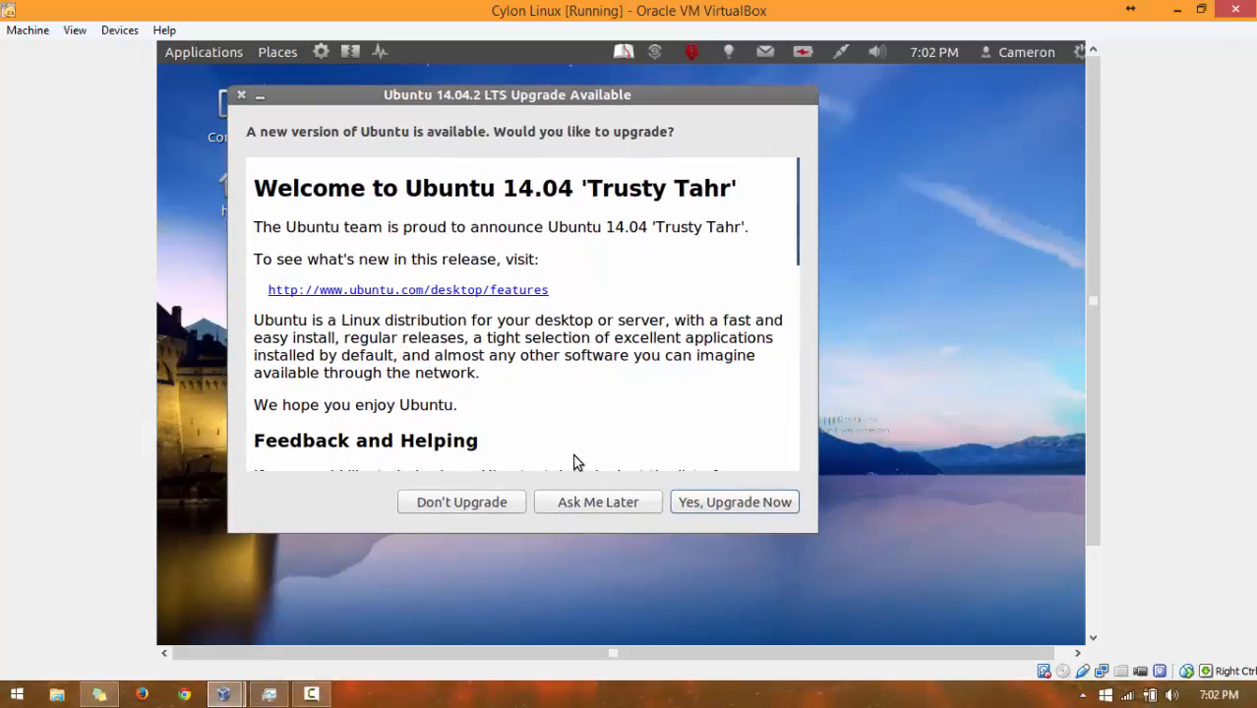
click(487, 503)
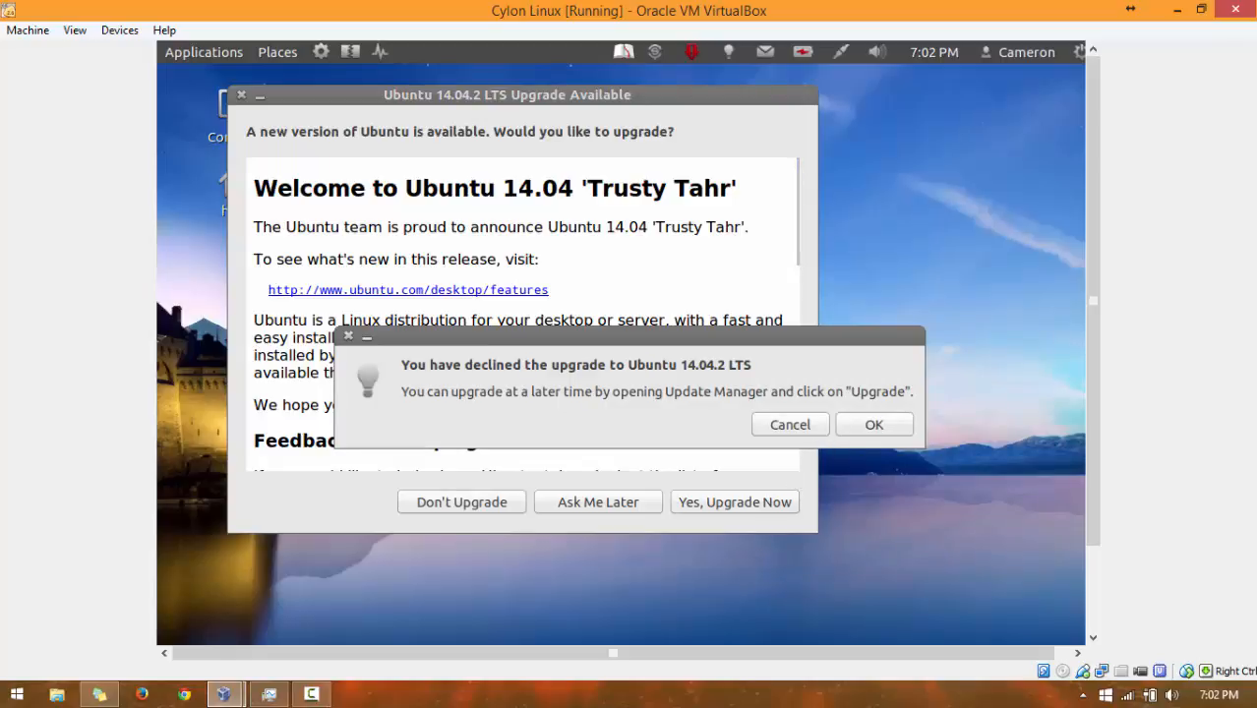
click(859, 427)
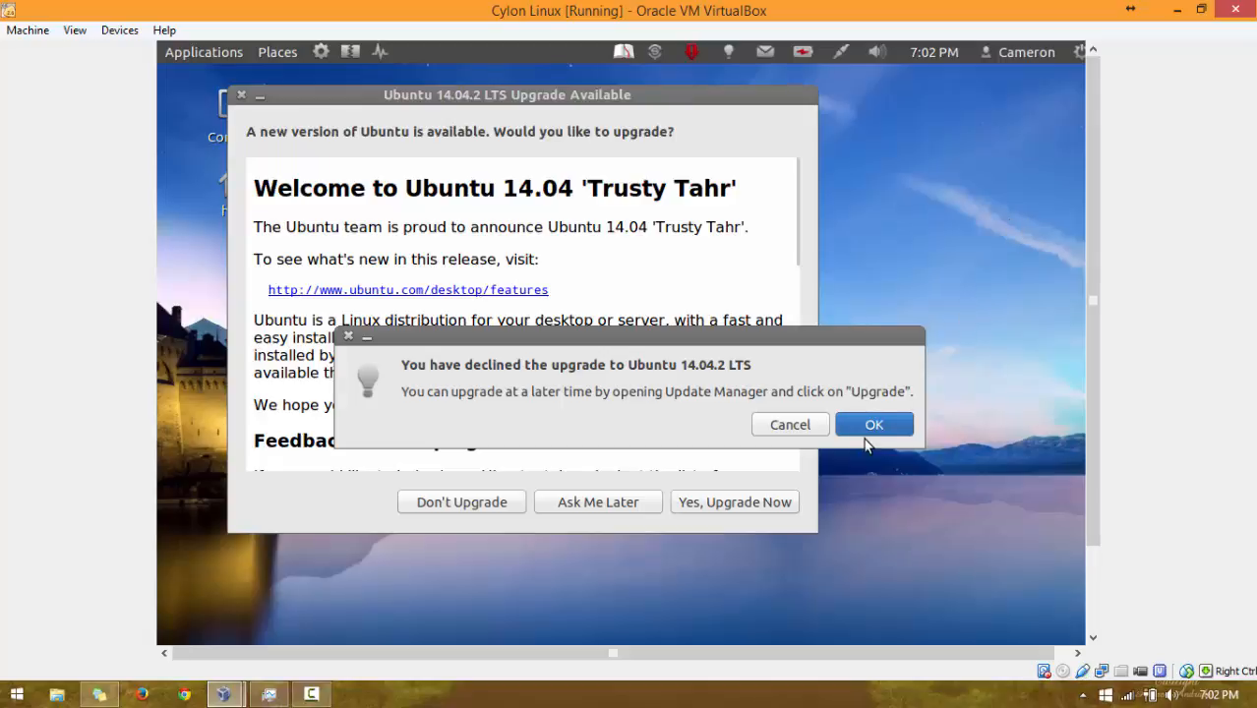
click(236, 52)
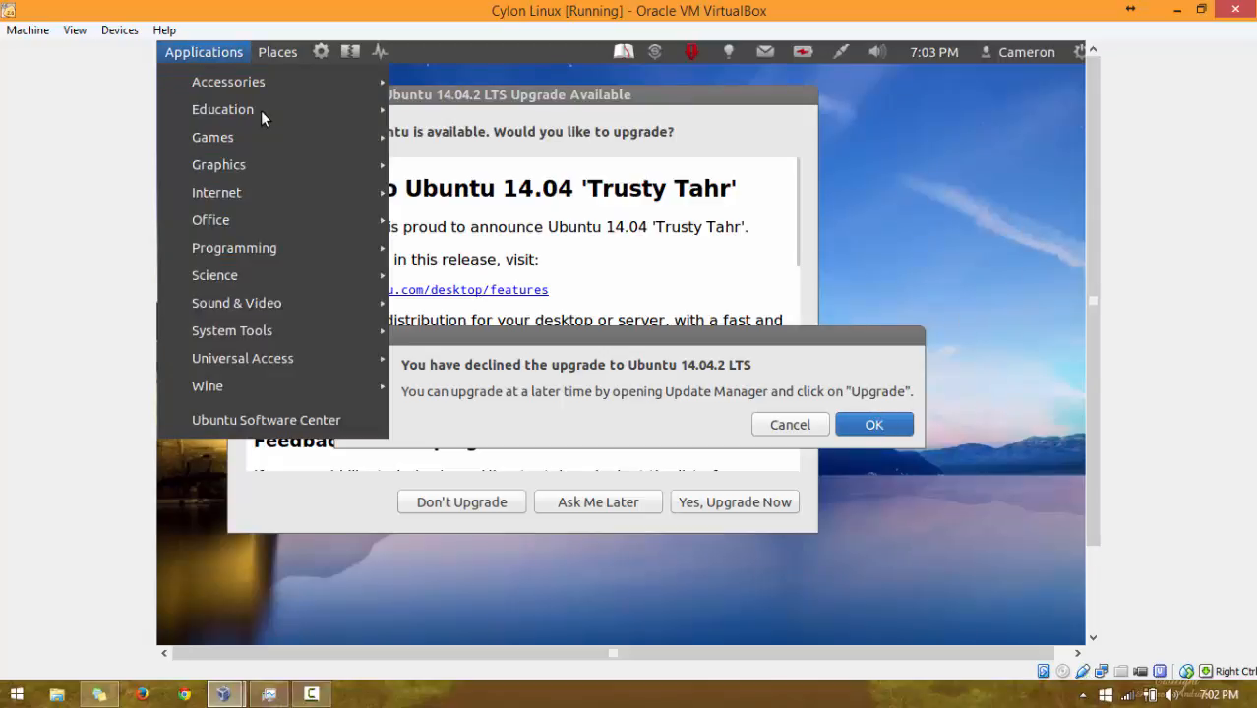
click(224, 55)
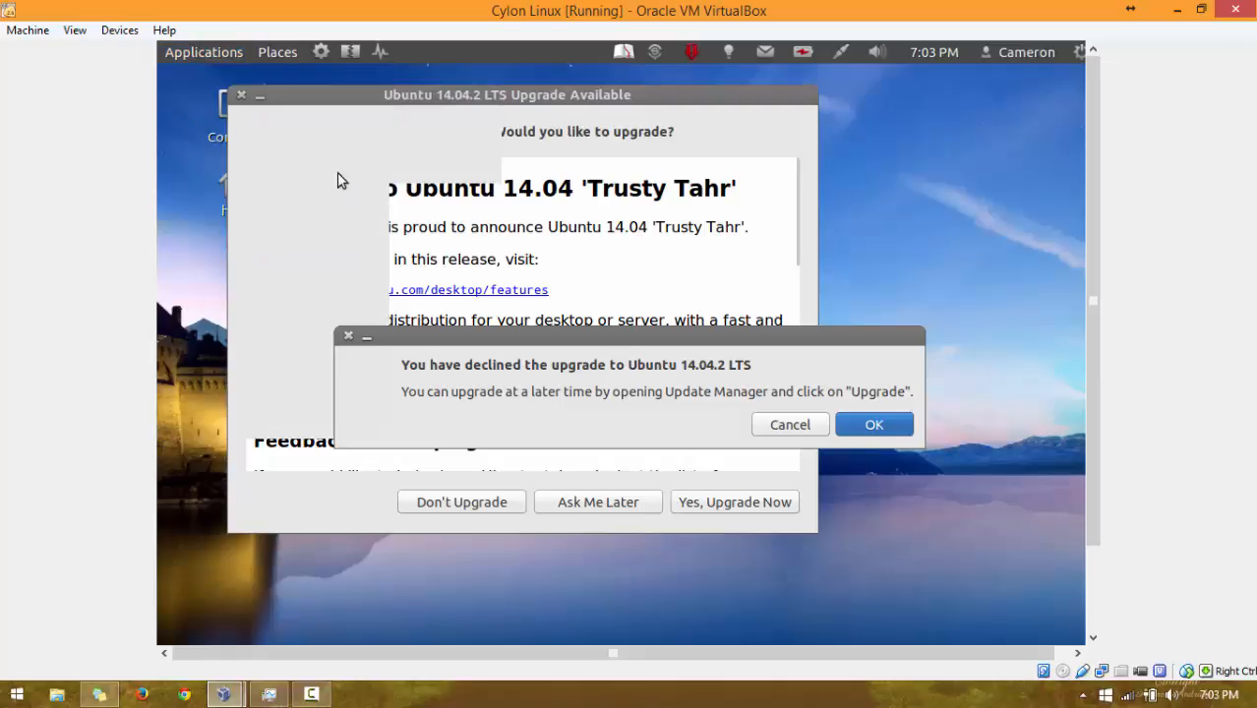
- Insert the Guest Additions CD image and run its installer in the guest, authenticating with the account password
click(129, 38)
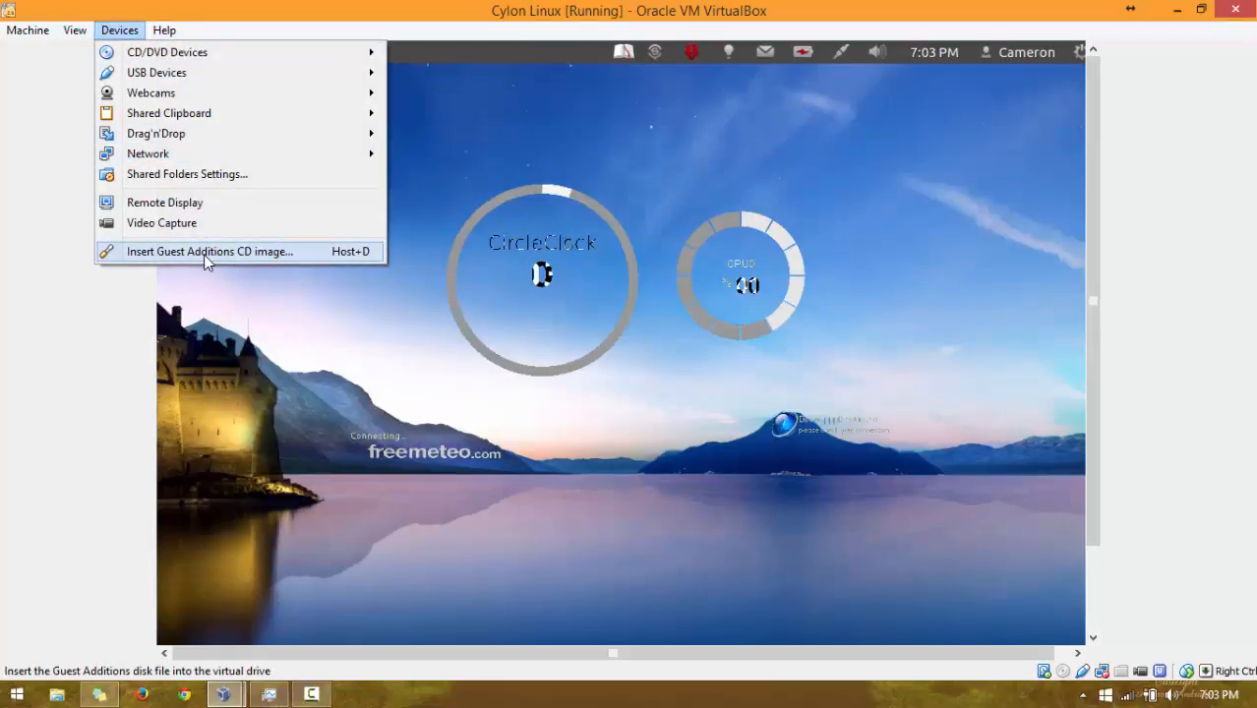
click(204, 254)
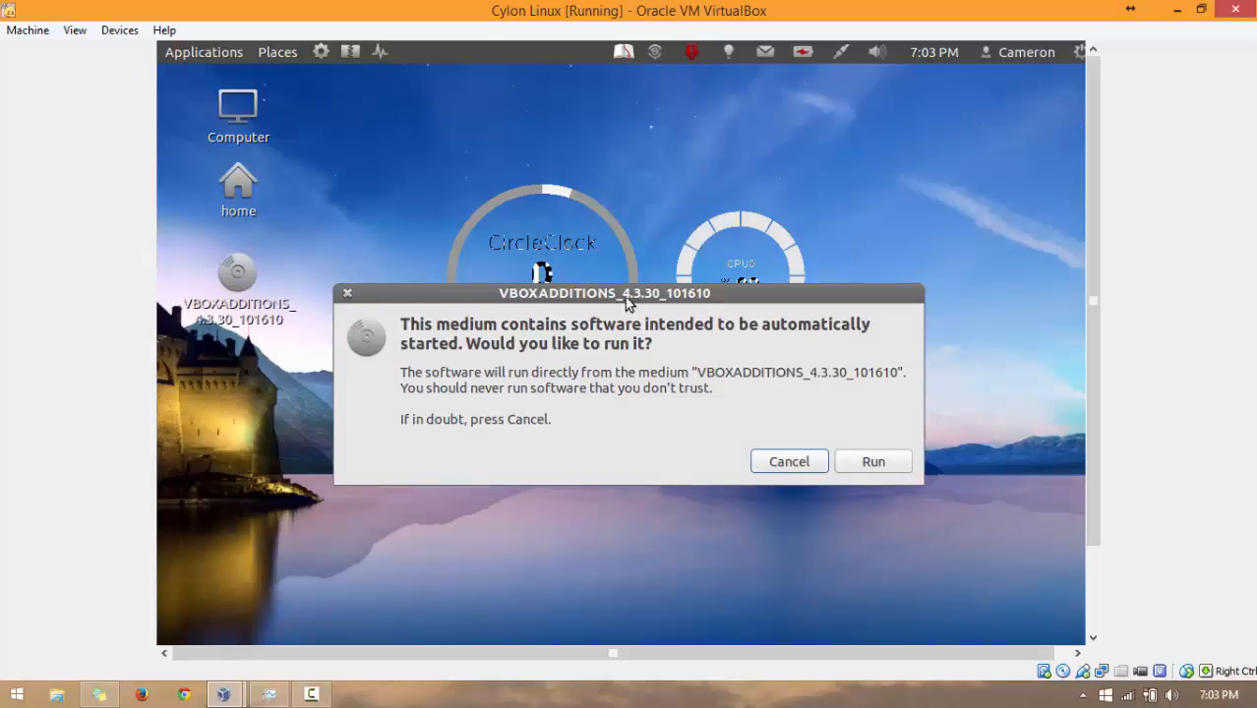
drag(603, 293, 593, 237)
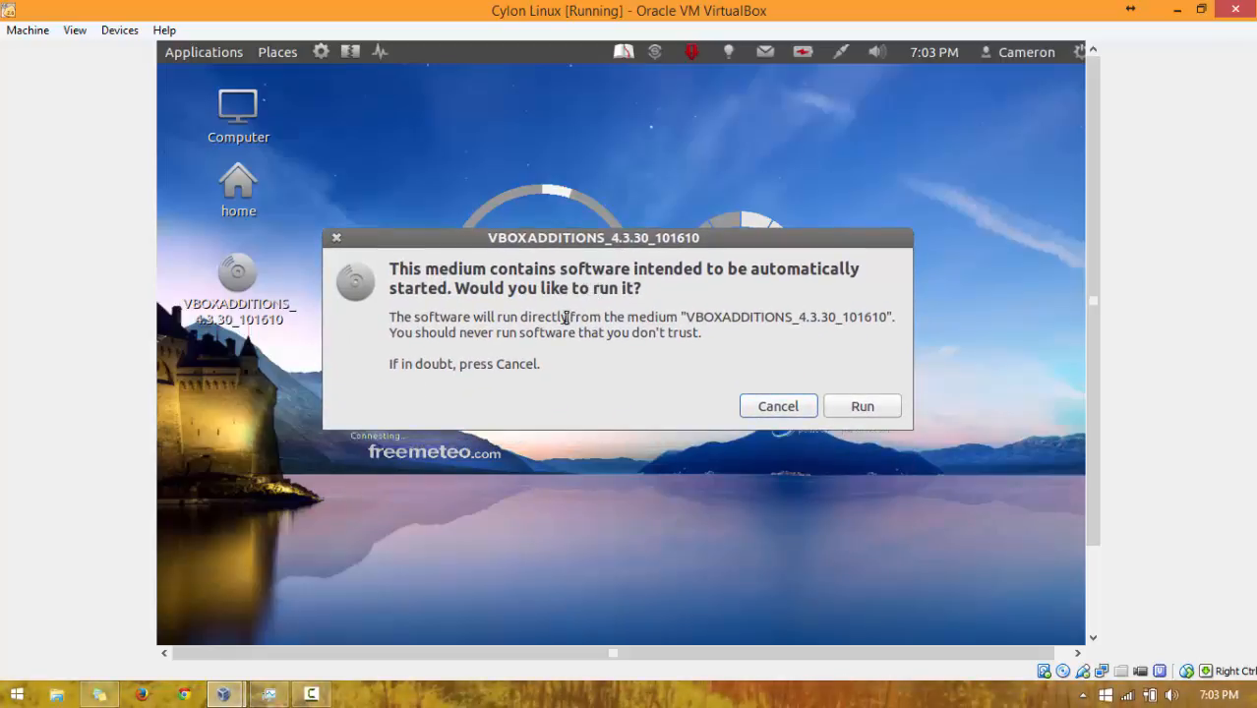
click(856, 404)
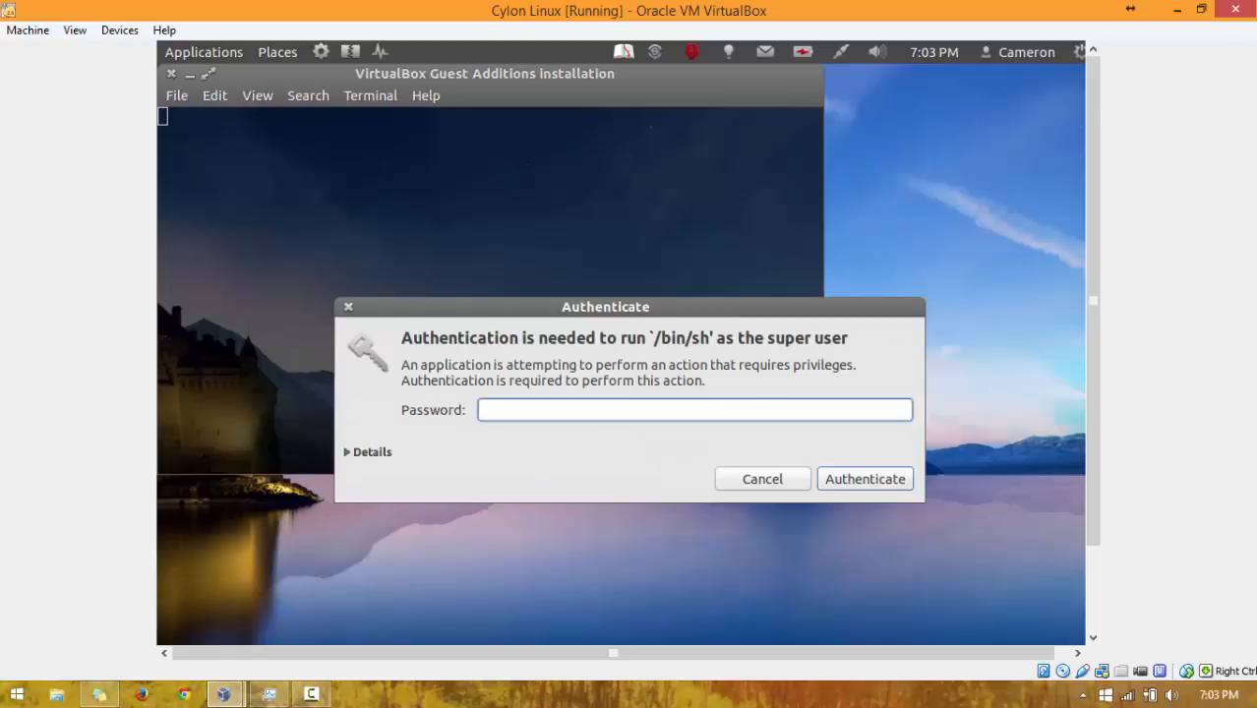
text(**********)
key(Return)
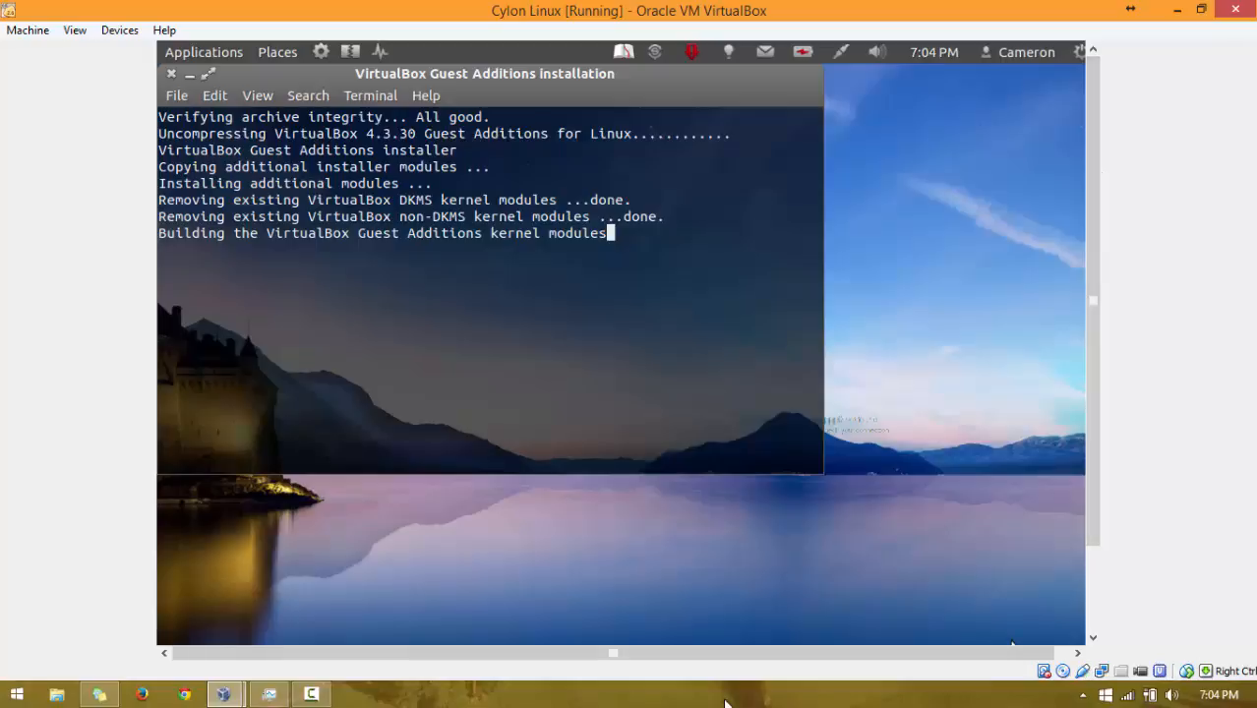
- Open the Docky dock's settings and change its theme to Grayscale
mouse_move(737, 653)
mouse_down()
mouse_move(791, 655)
mouse_move(737, 659)
mouse_up()
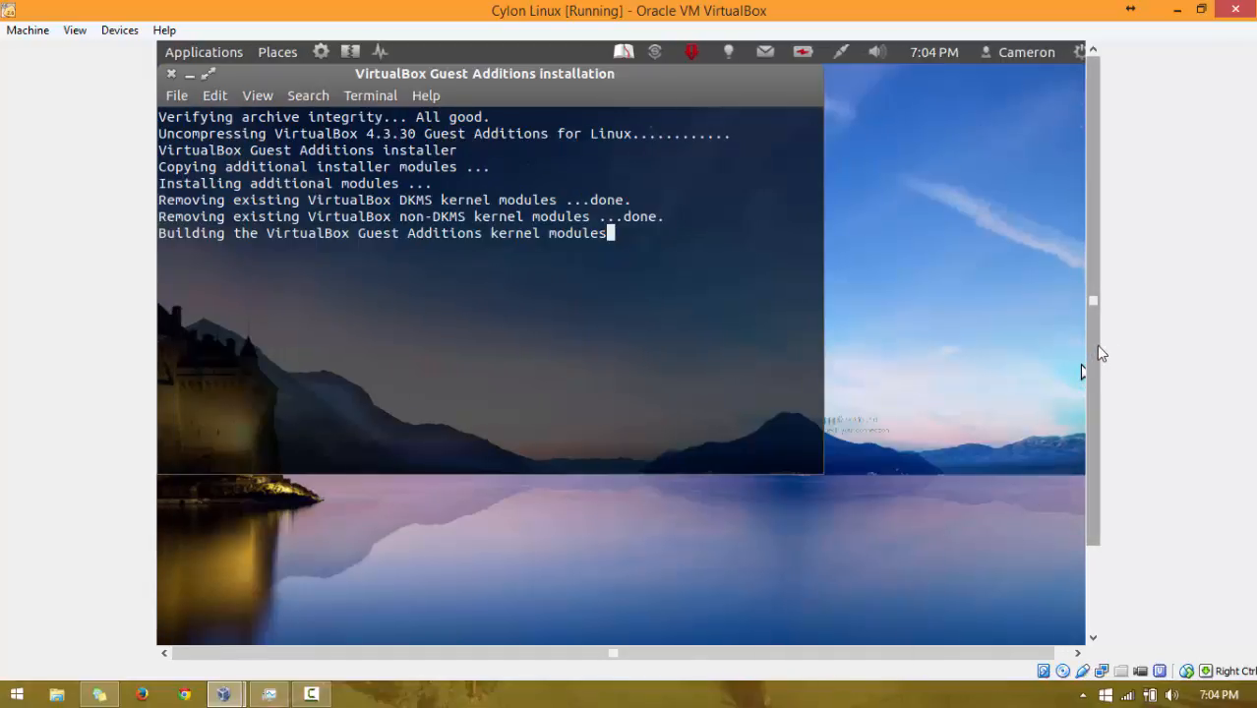
drag(1096, 346, 1095, 482)
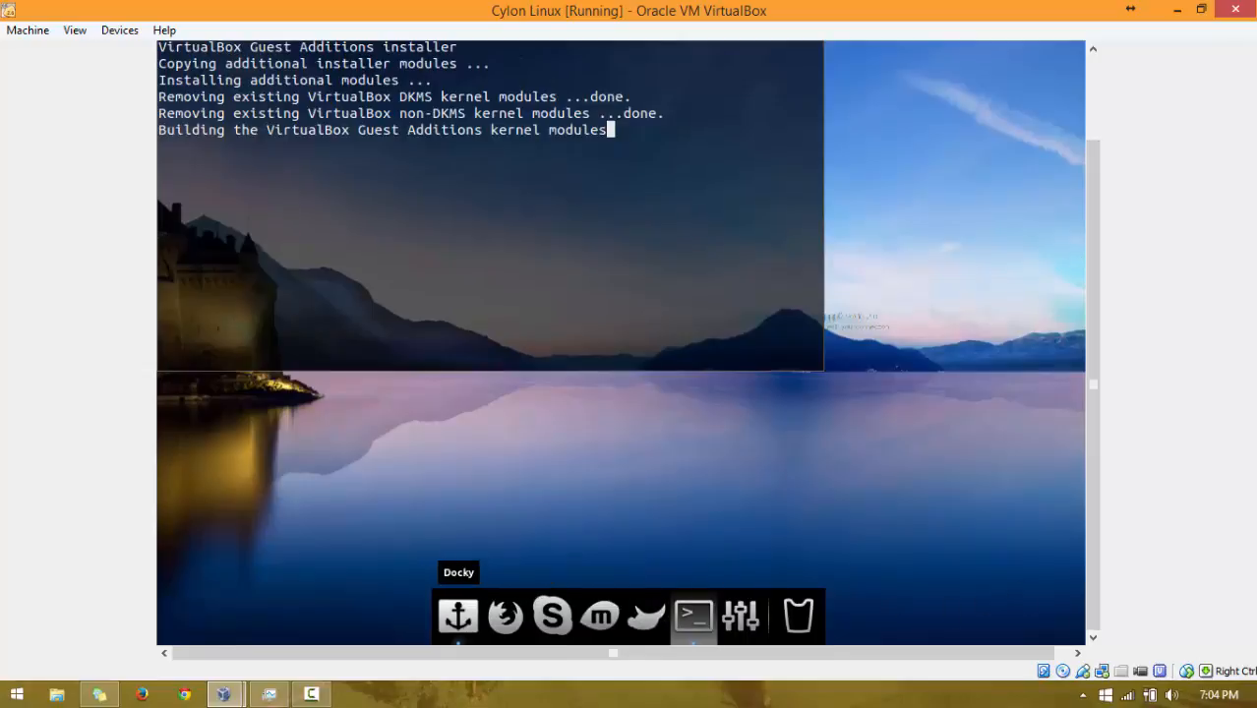
right_click(458, 615)
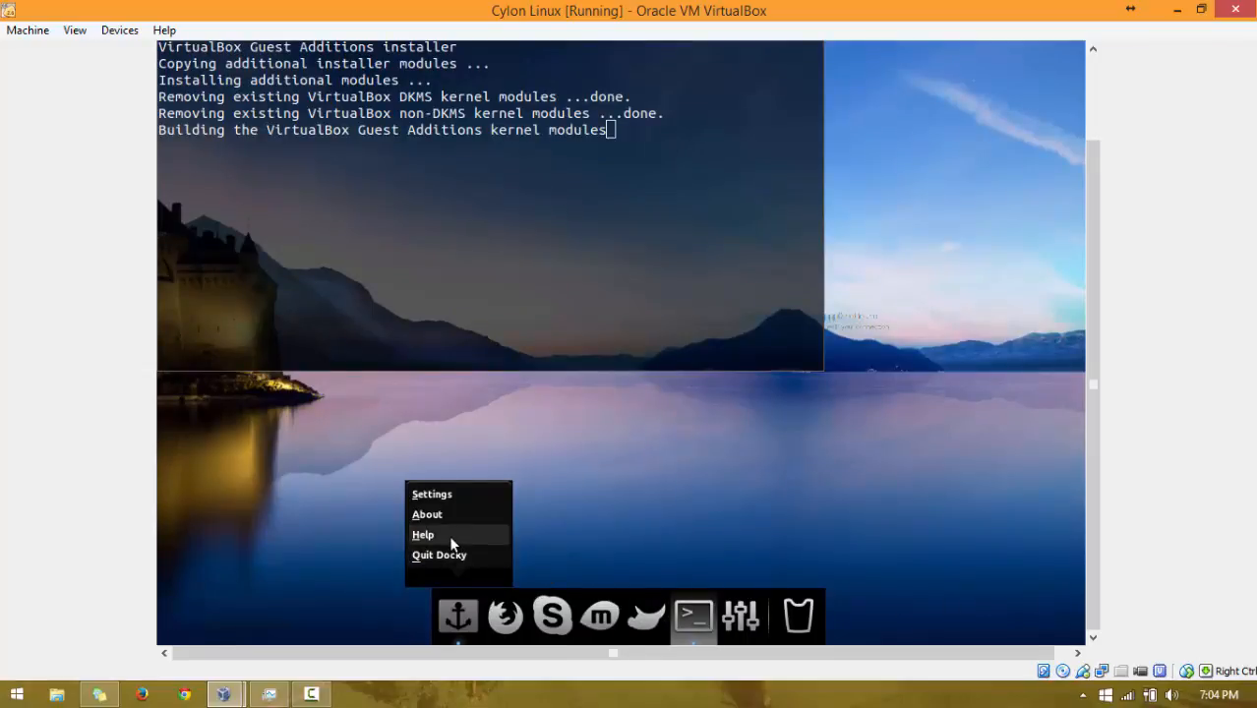
click(418, 494)
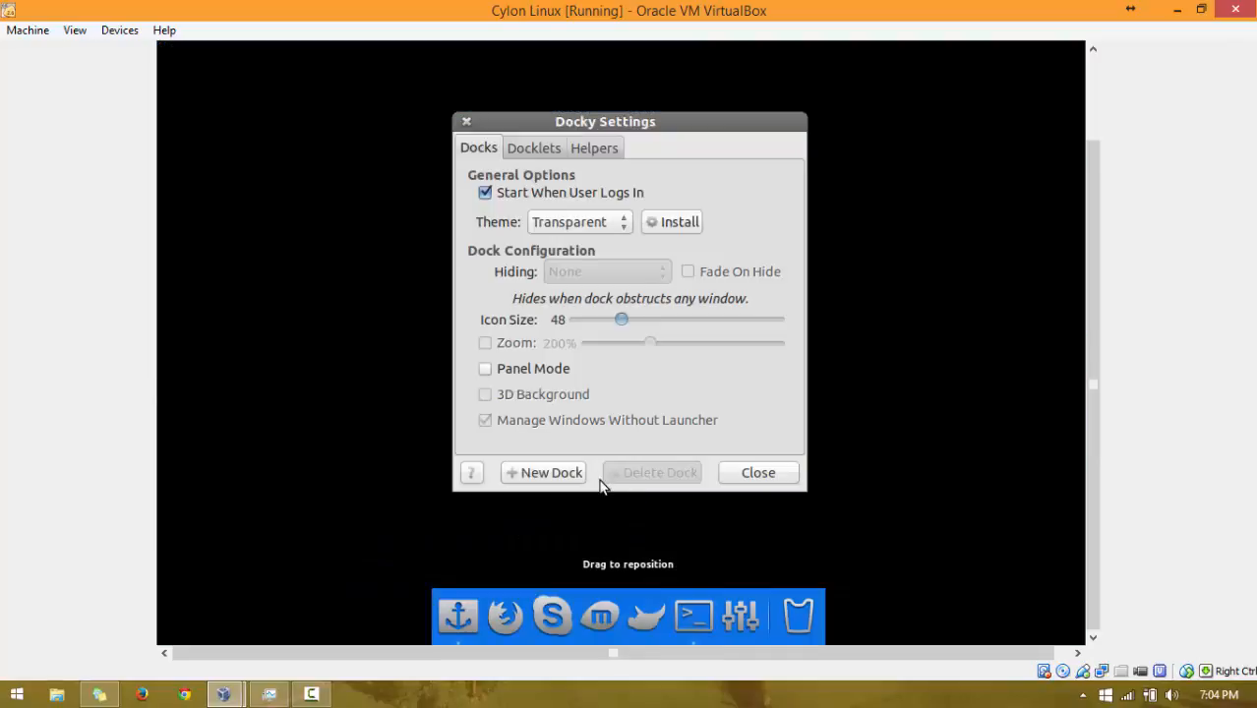
click(608, 225)
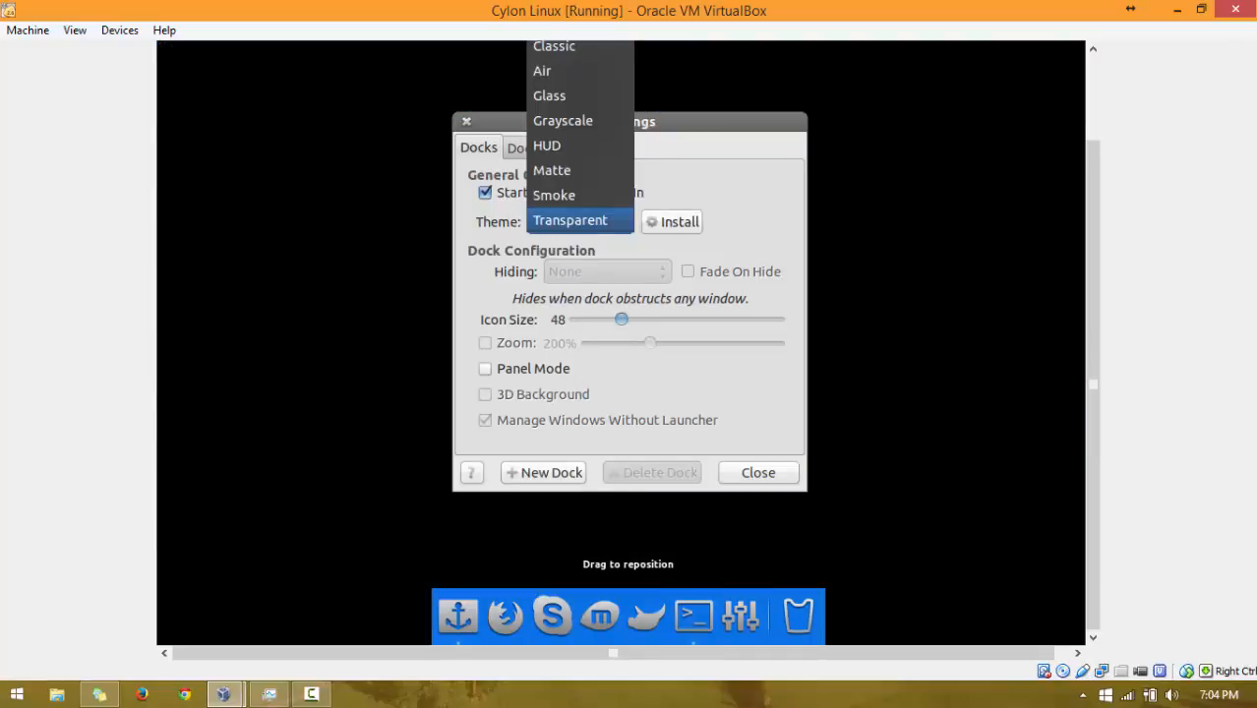
click(571, 120)
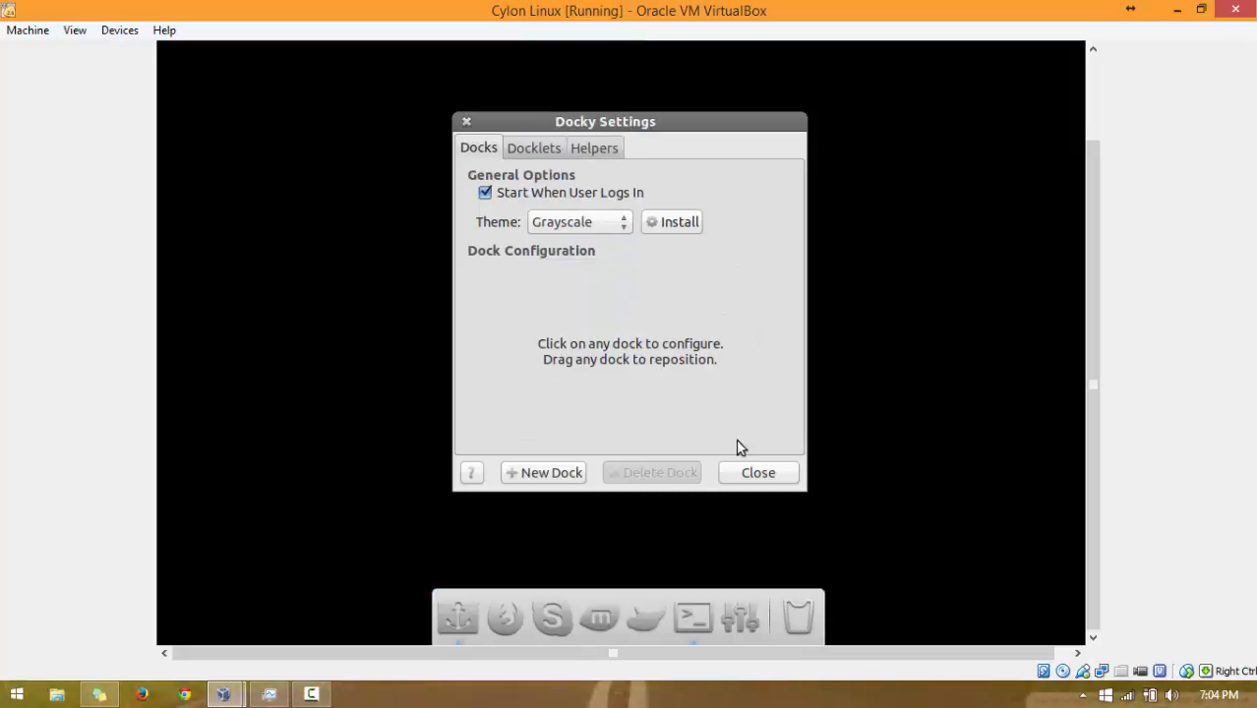
- Change the Docky theme to Transparent and close the dock settings
click(571, 222)
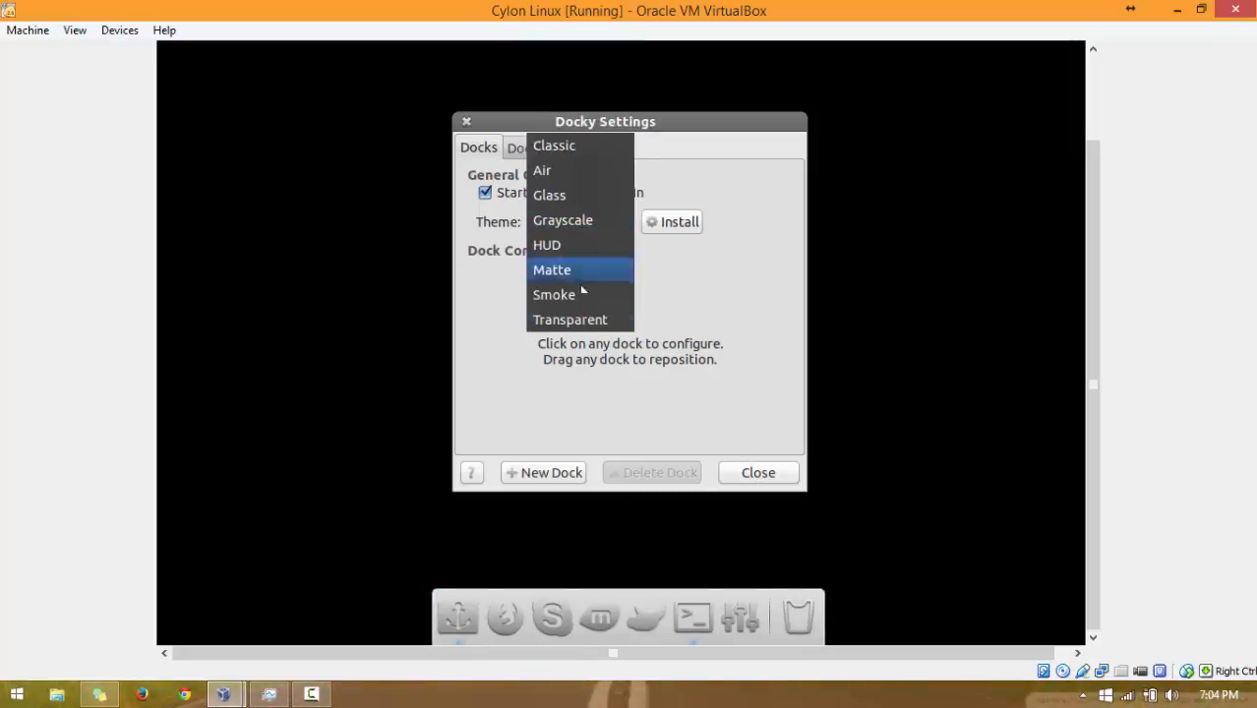
click(581, 323)
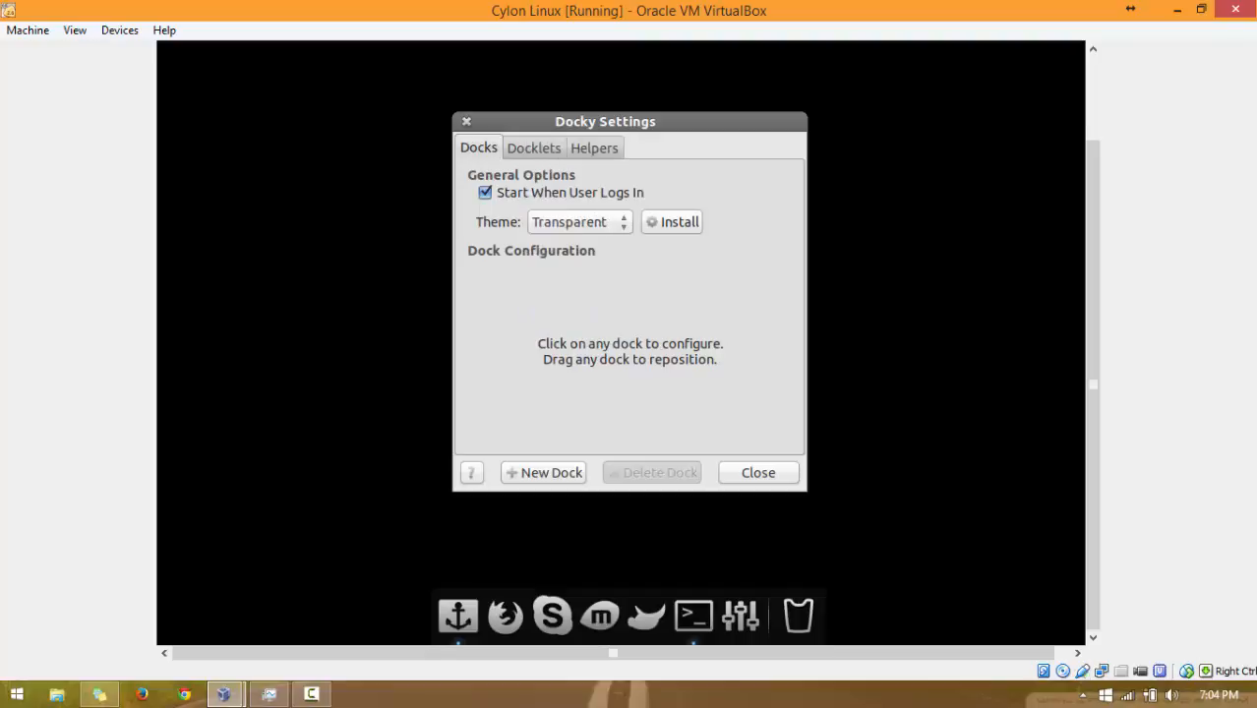
click(753, 472)
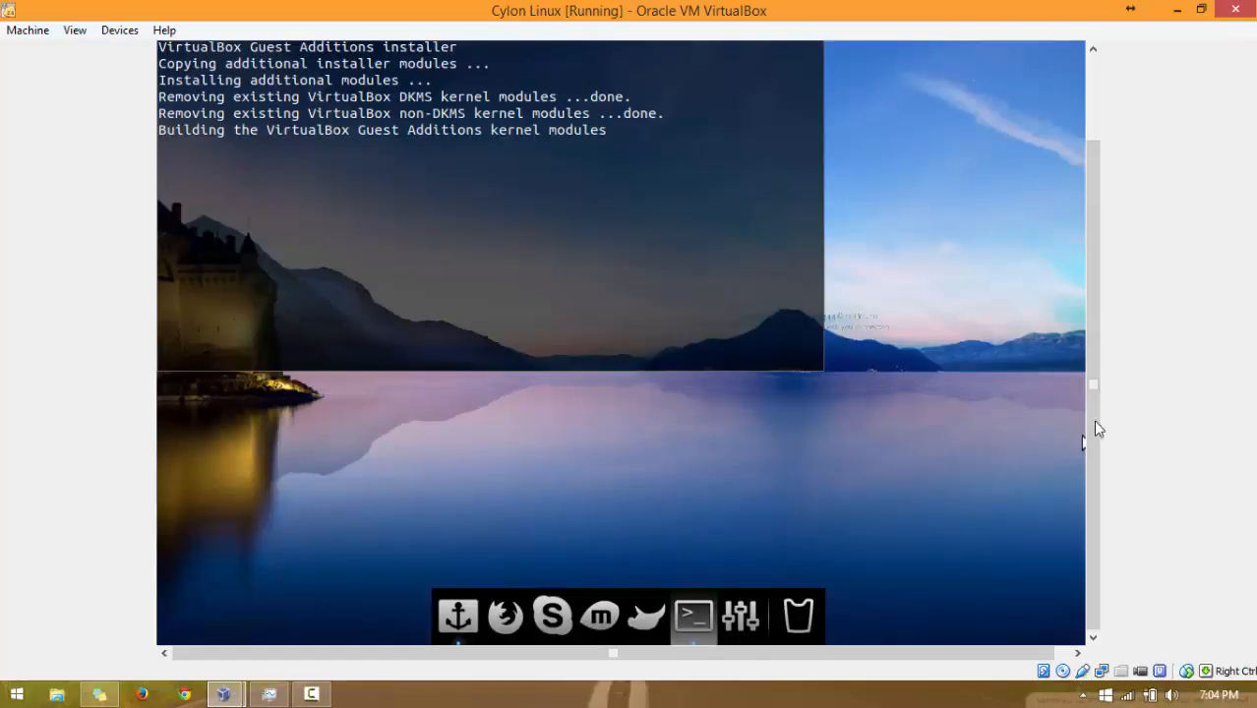
- Reopen the Docky settings and enable Panel Mode for the dock
right_click(457, 615)
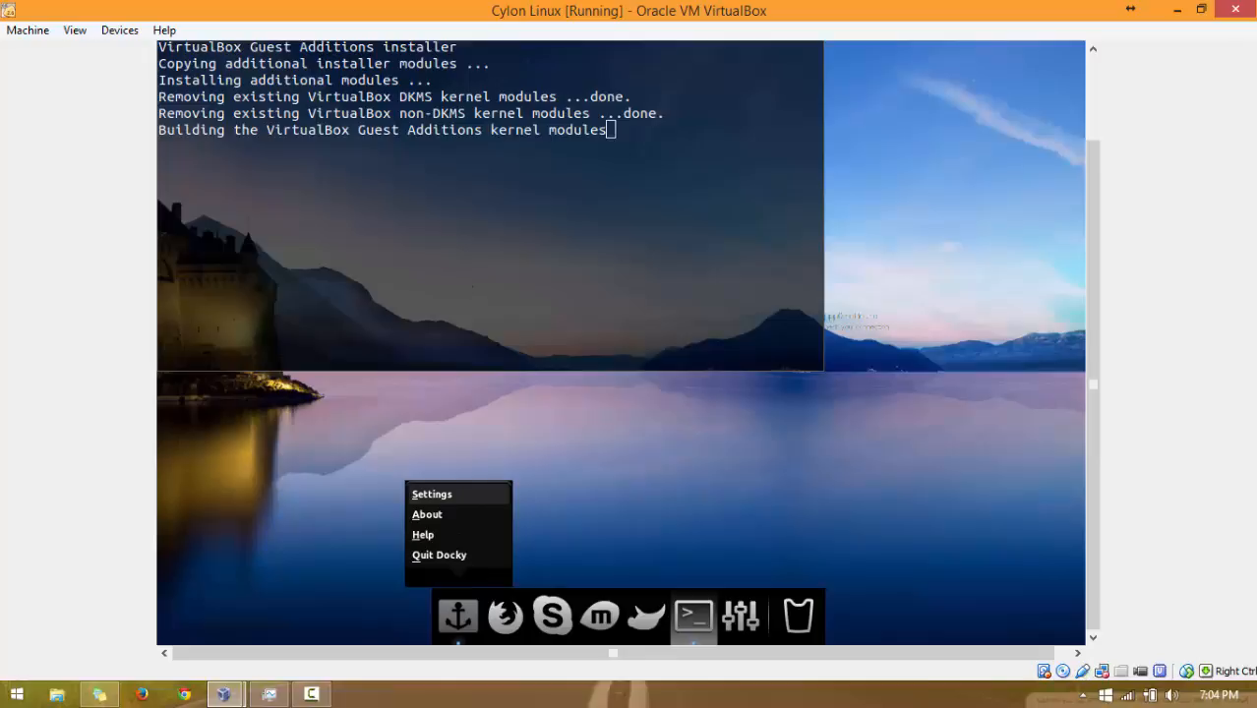
click(431, 494)
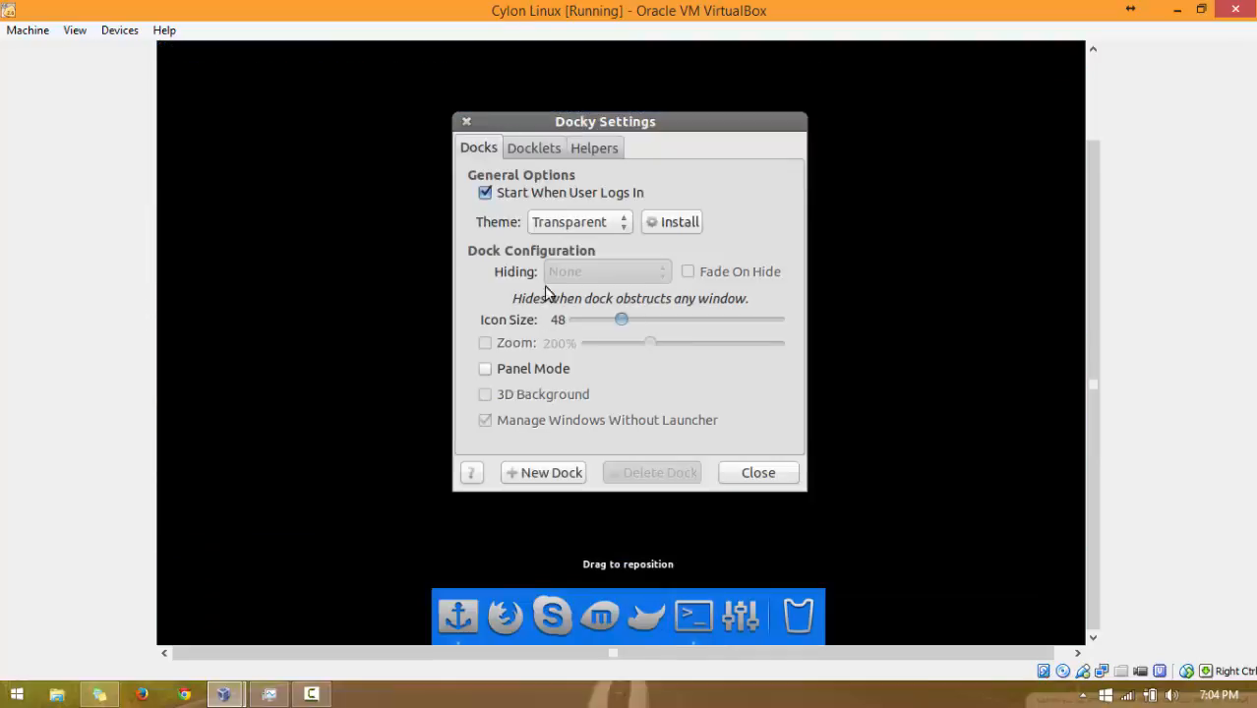
click(498, 370)
click(767, 476)
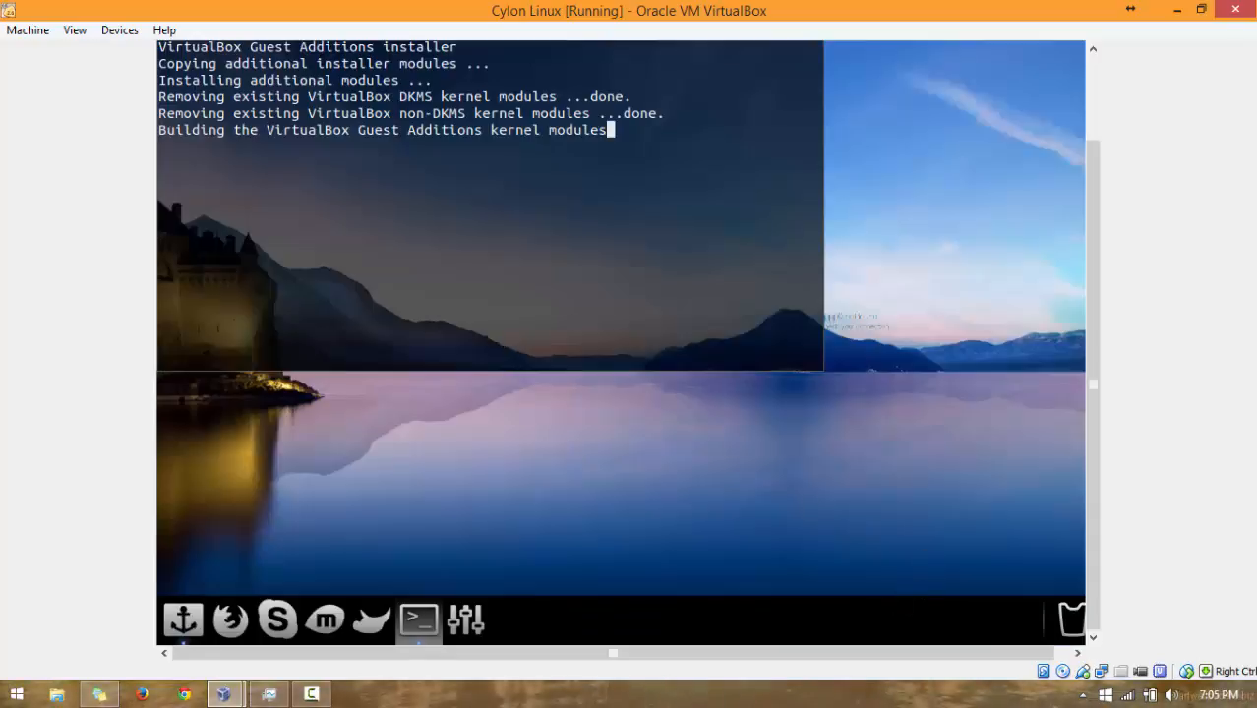
- Review the available docklets and helpers in the Docky settings, and reduce the dock's icon size to 24
right_click(182, 619)
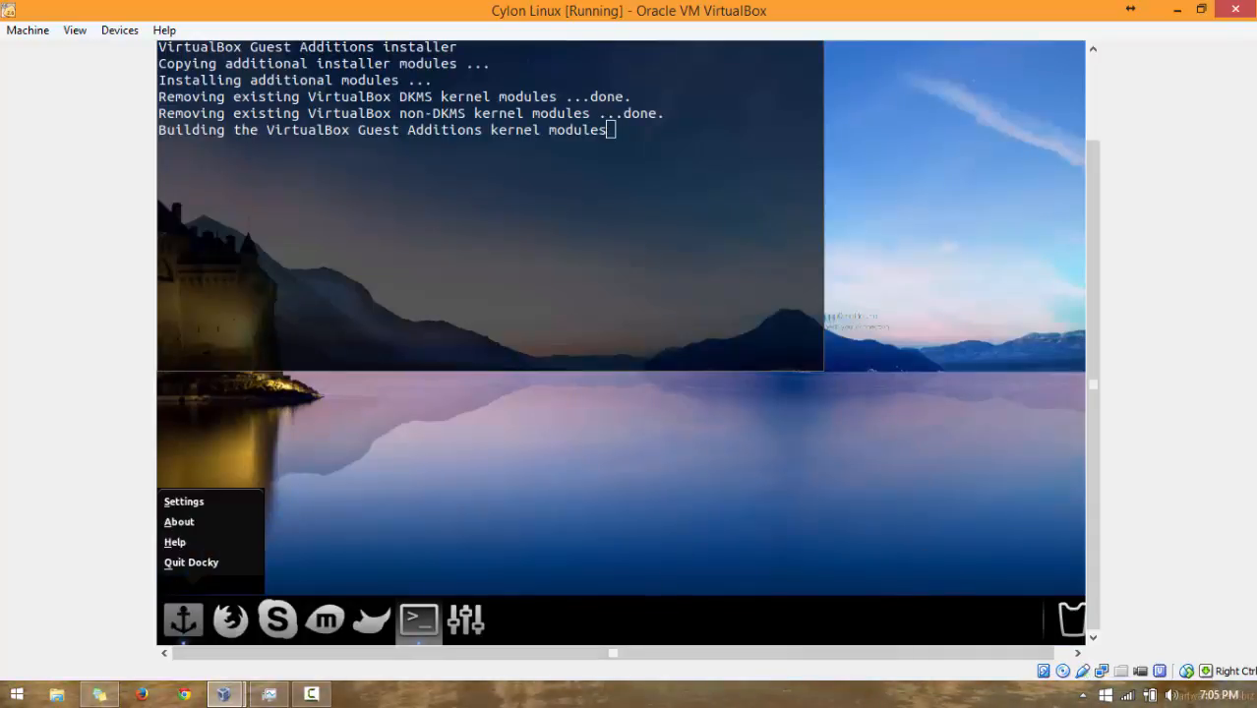
click(186, 502)
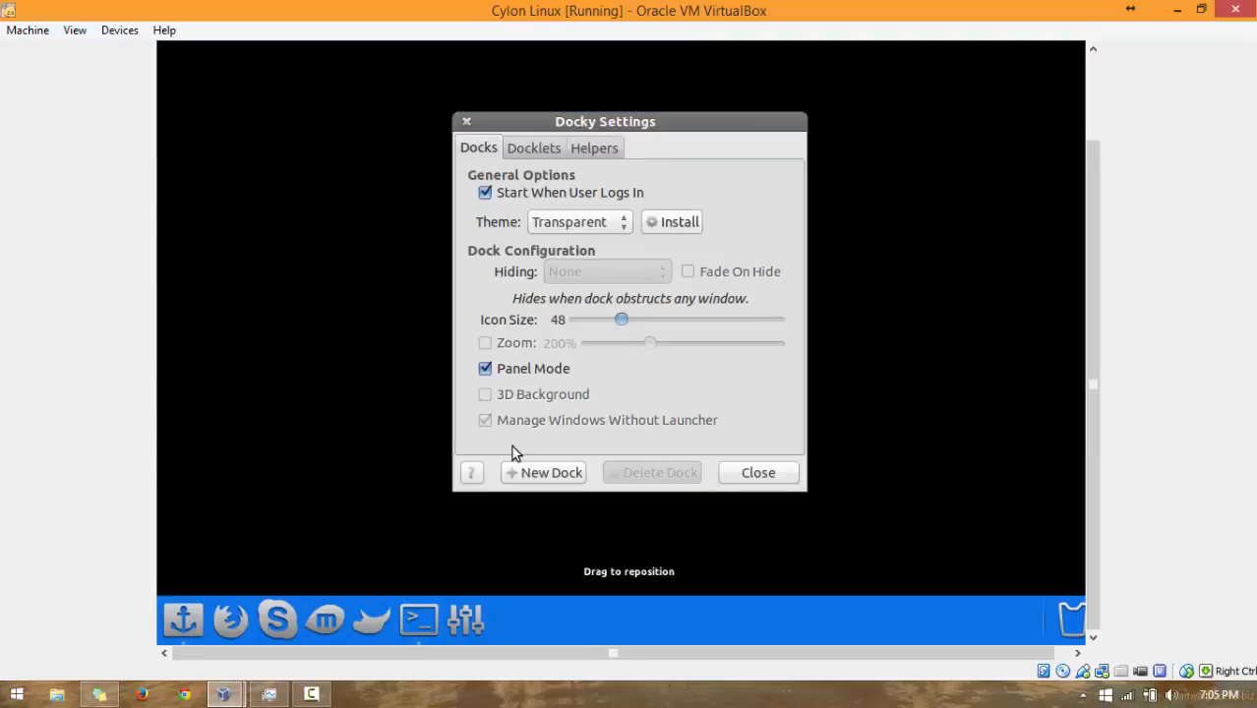
click(544, 148)
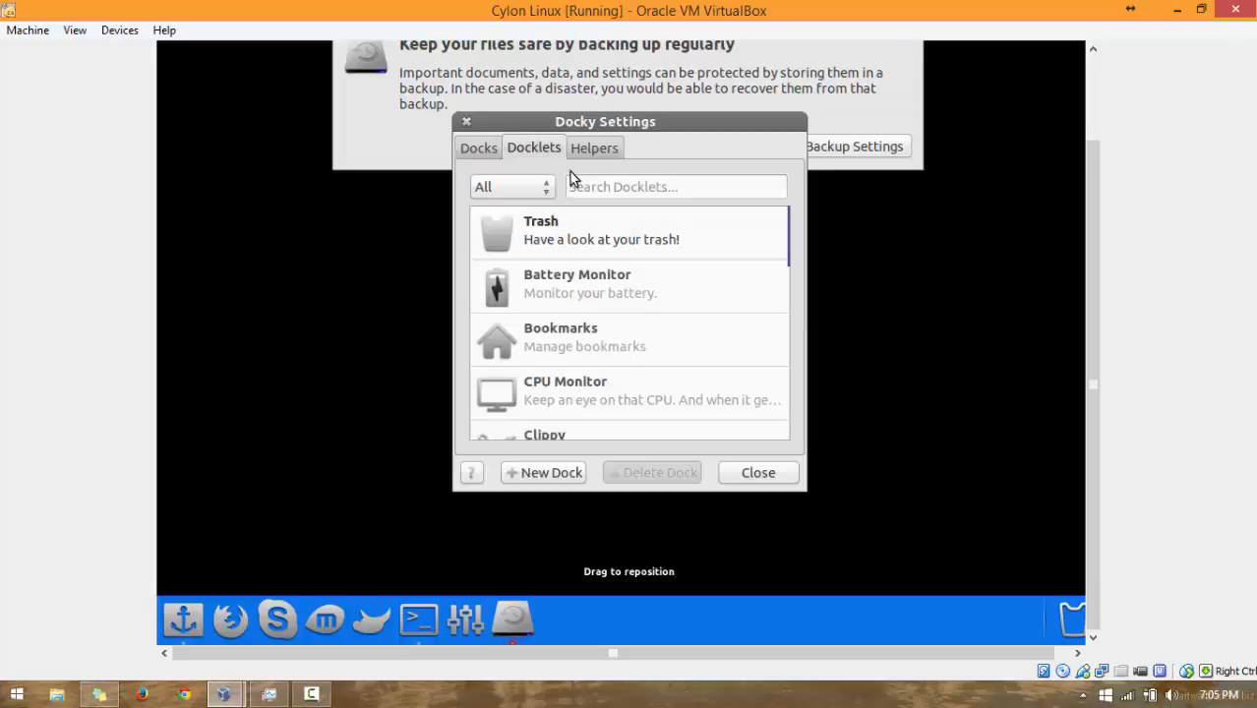
click(612, 151)
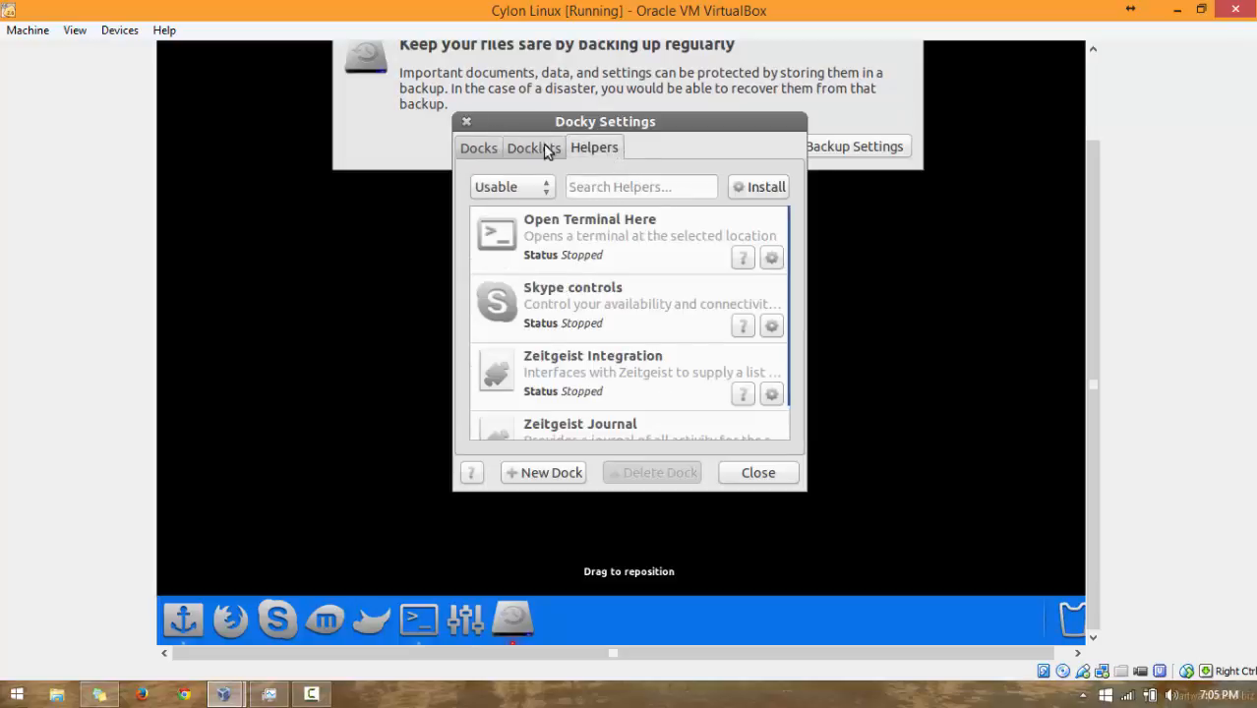
click(480, 148)
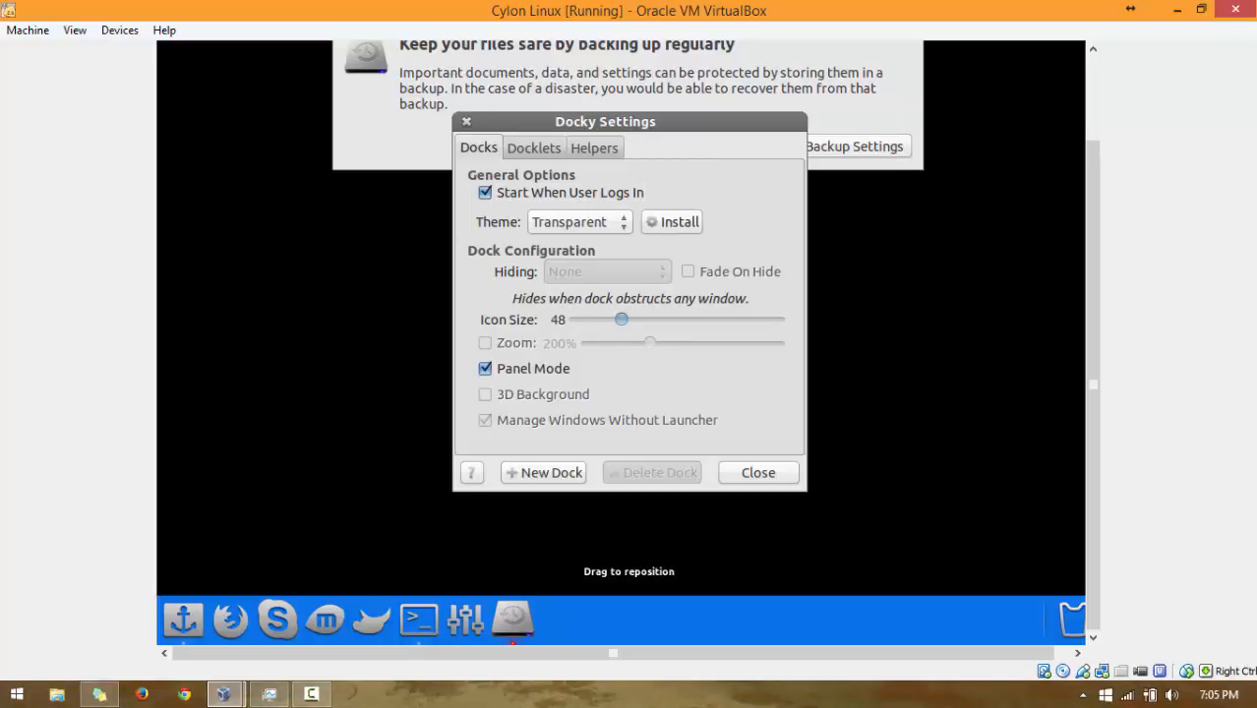
drag(620, 320, 557, 321)
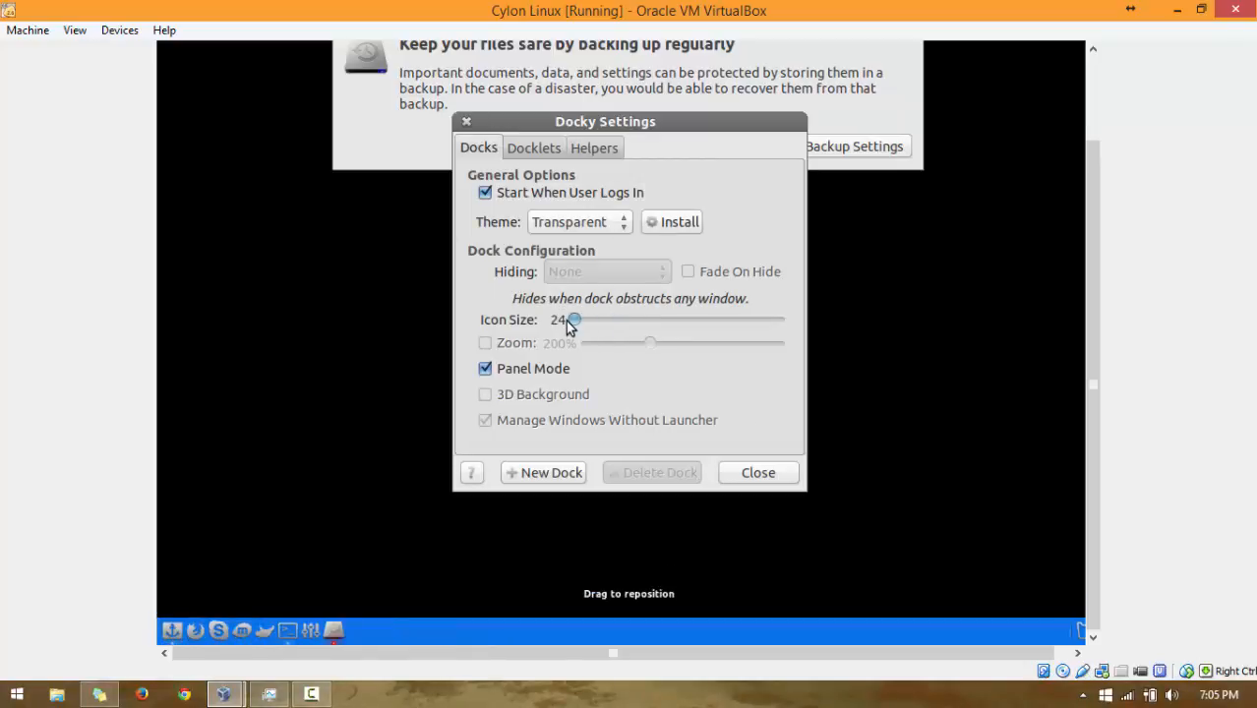
click(785, 479)
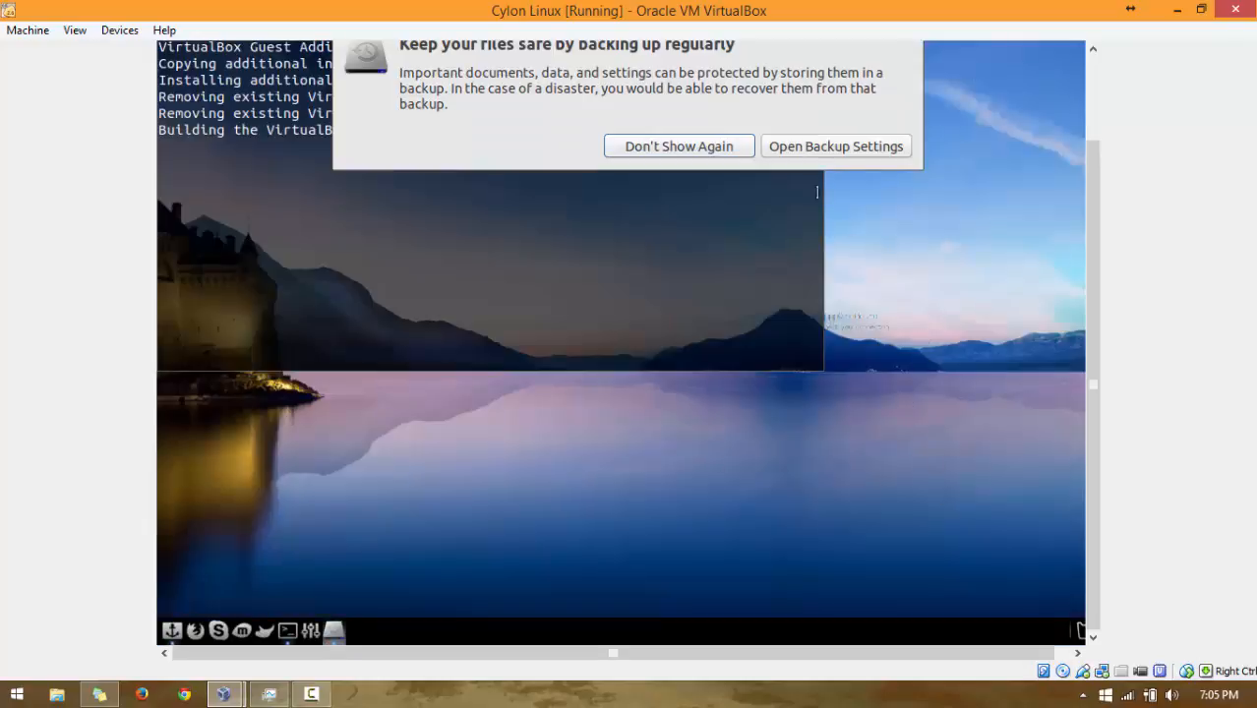
- Dismiss the backup reminder permanently and close the finished Guest Additions installation window
click(722, 149)
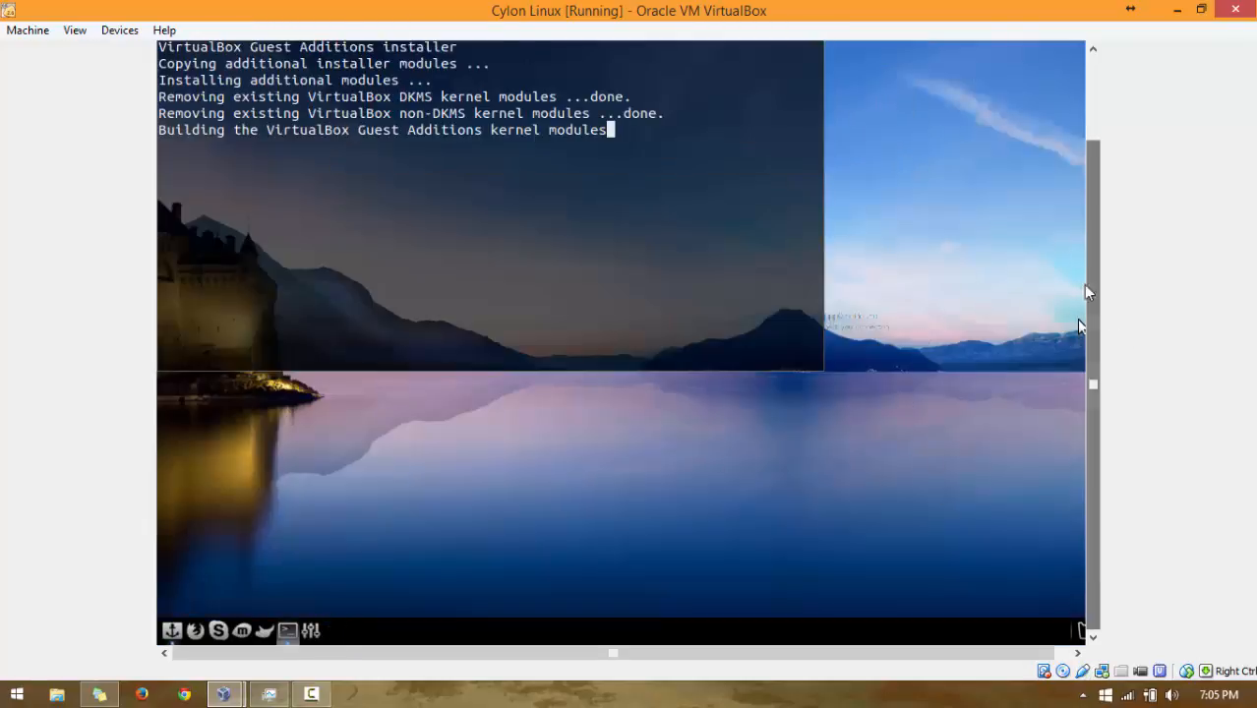
scroll(1093, 346, up, 2)
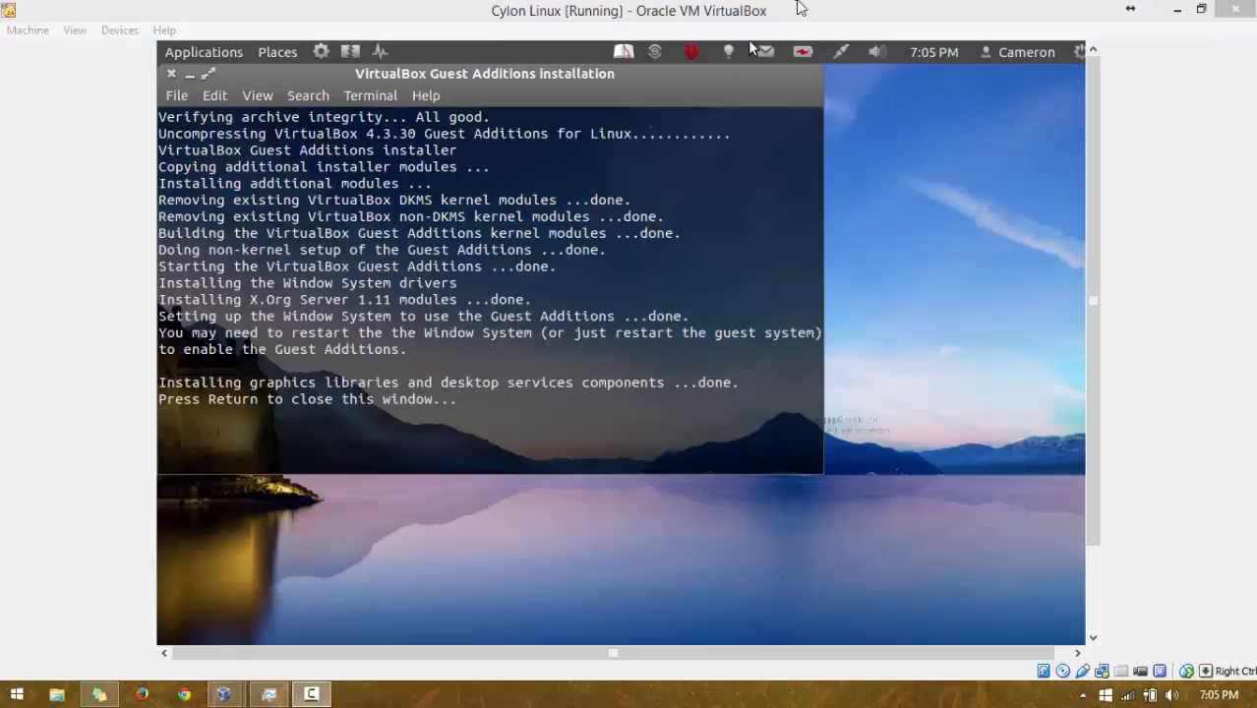
click(394, 423)
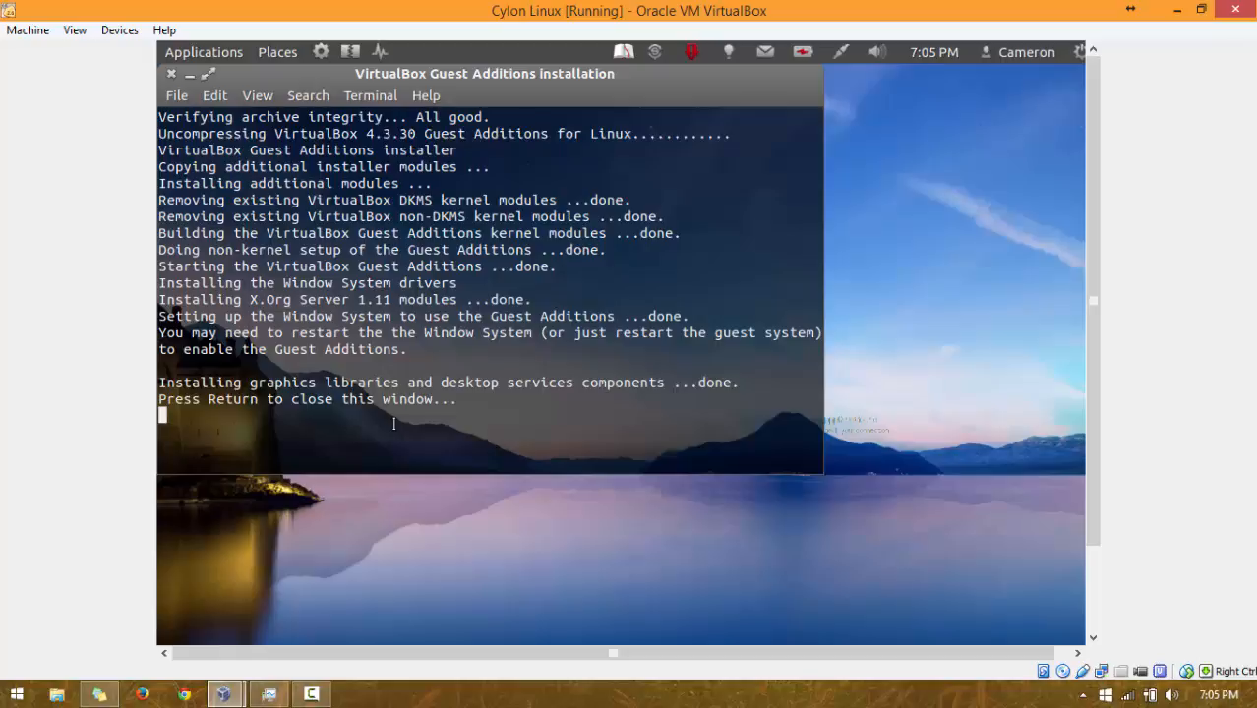
key(Return)
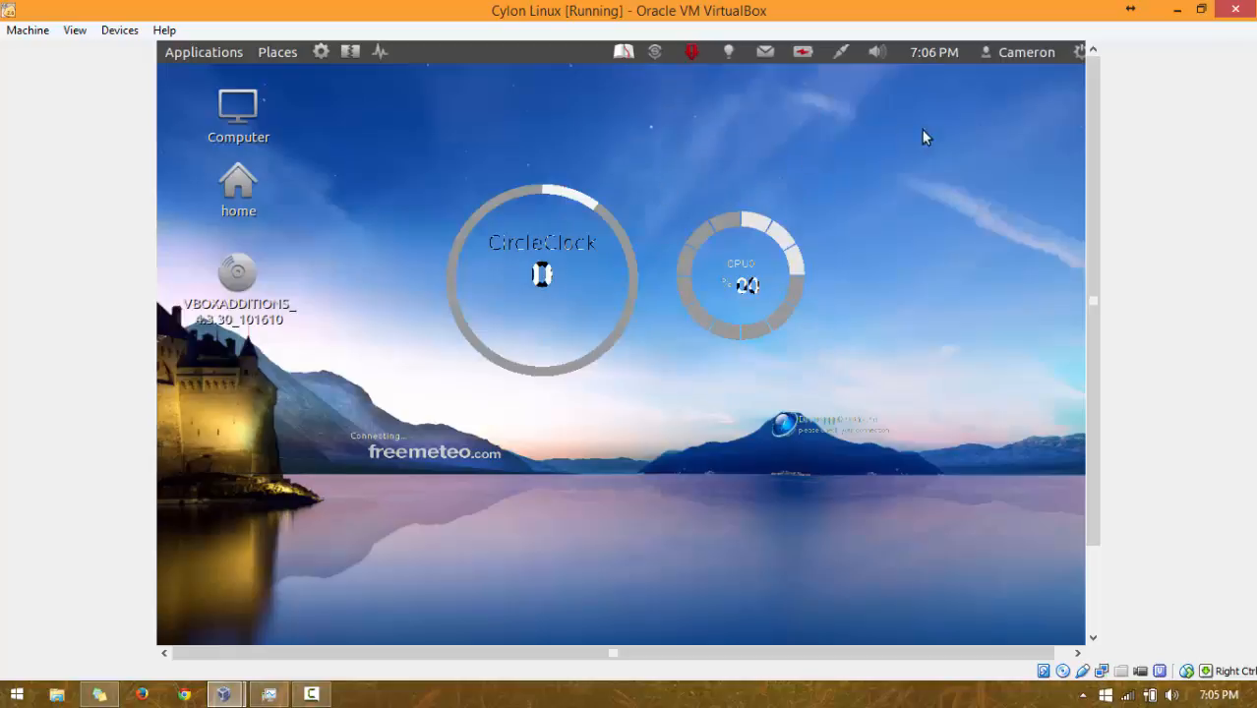
- Restart the guest system from its session shutdown options
click(1079, 52)
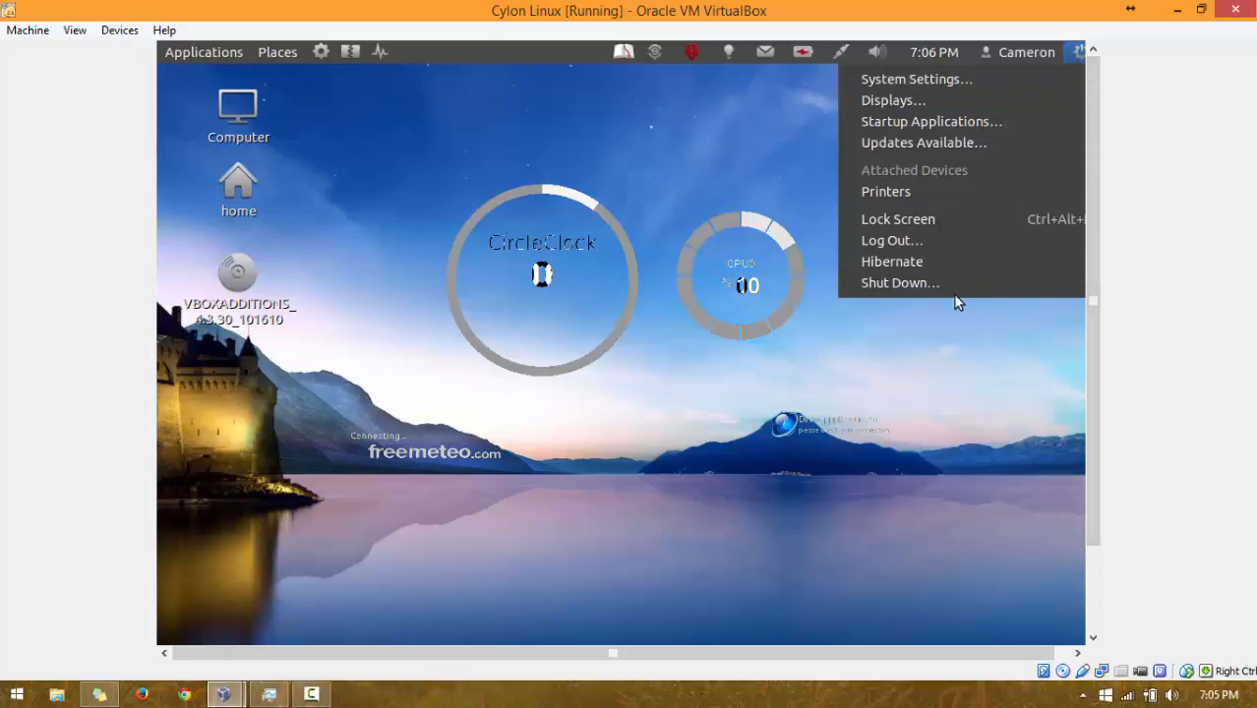
click(944, 261)
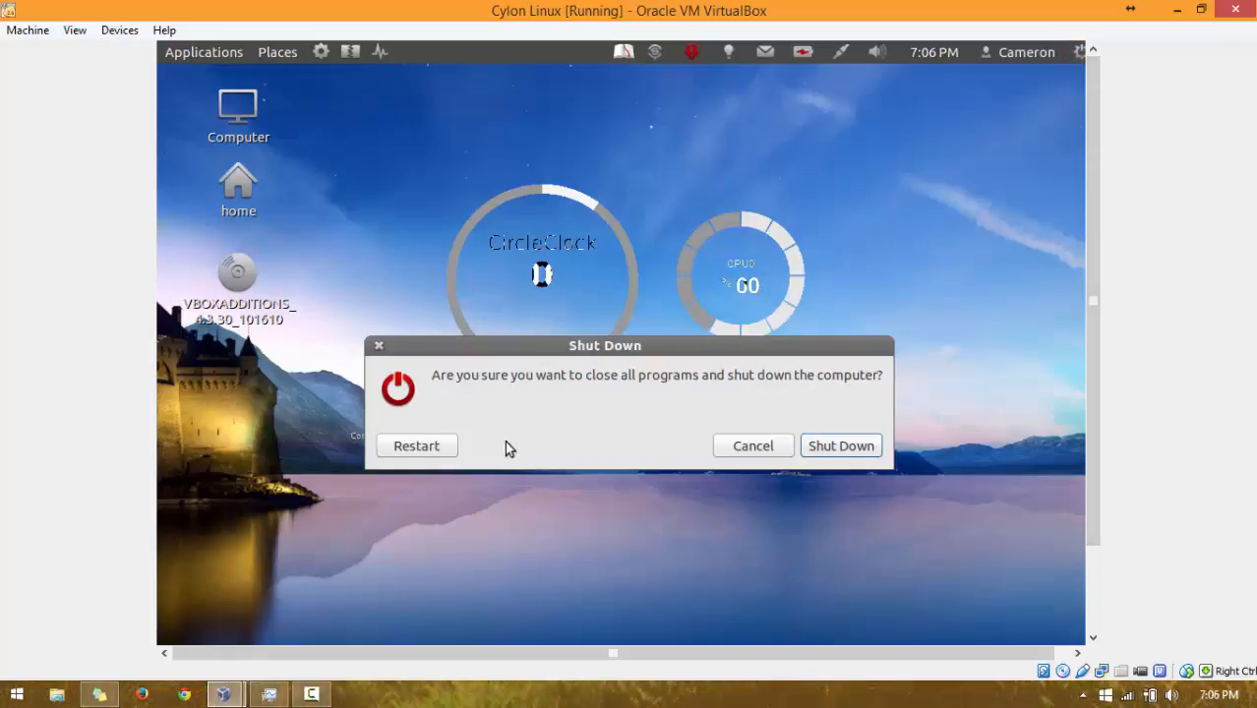
click(397, 444)
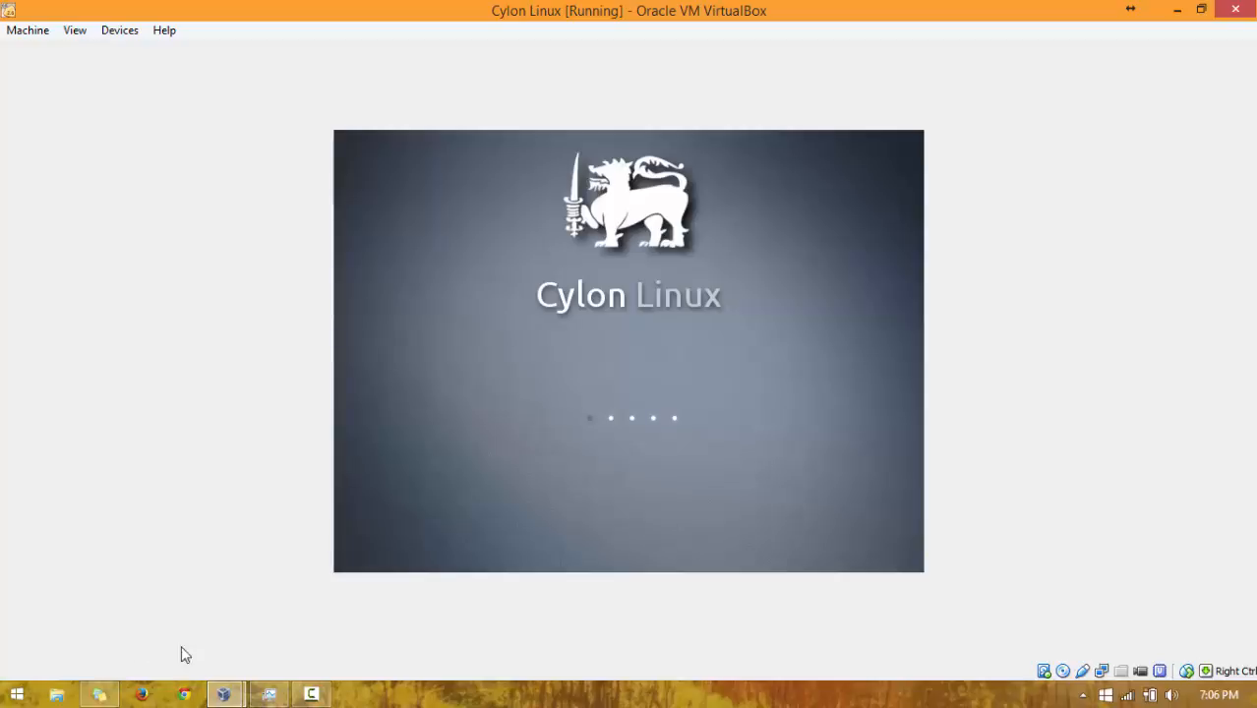
- Check the Cylon Linux machine in the VirtualBox Manager while it reboots, and return to its window
click(223, 694)
click(153, 630)
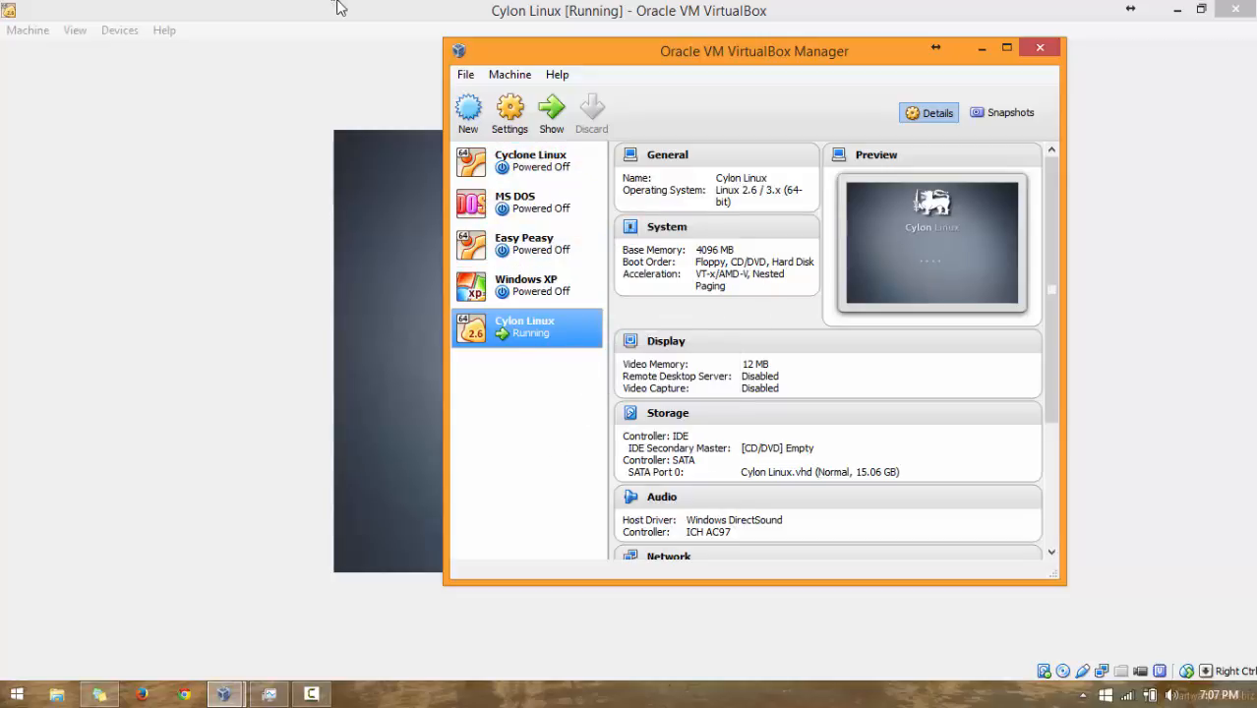
click(786, 16)
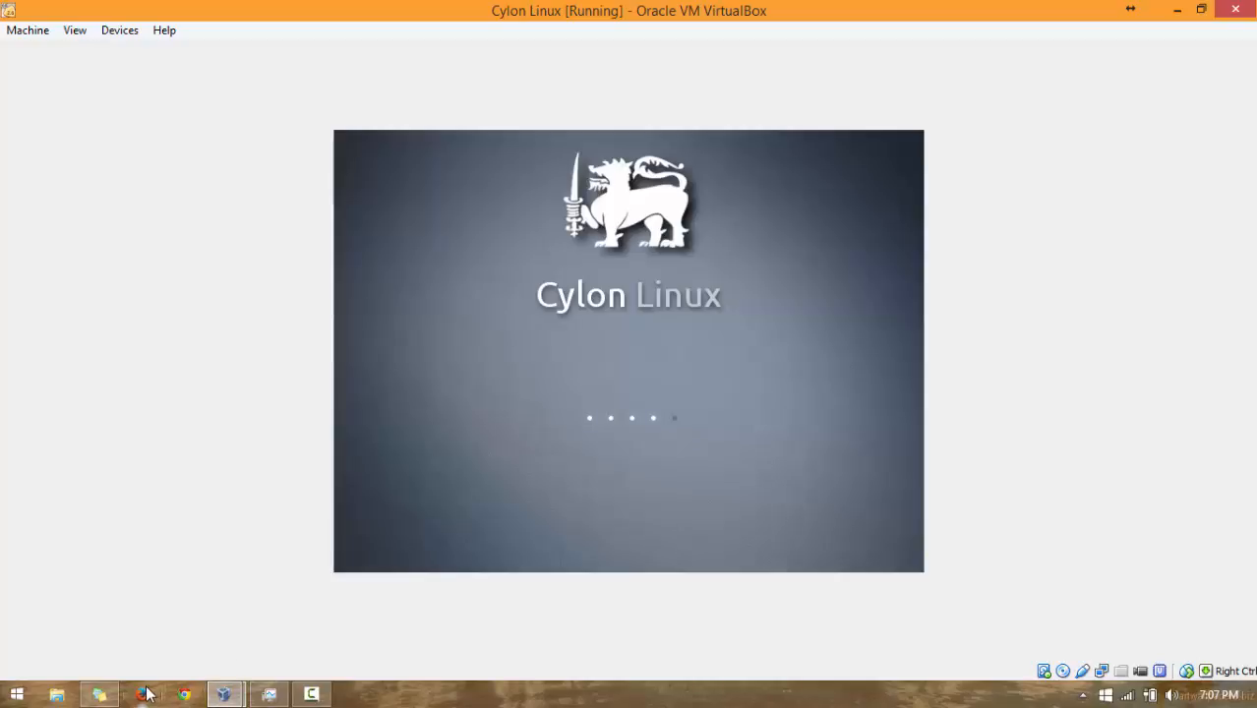
mouse_move(224, 694)
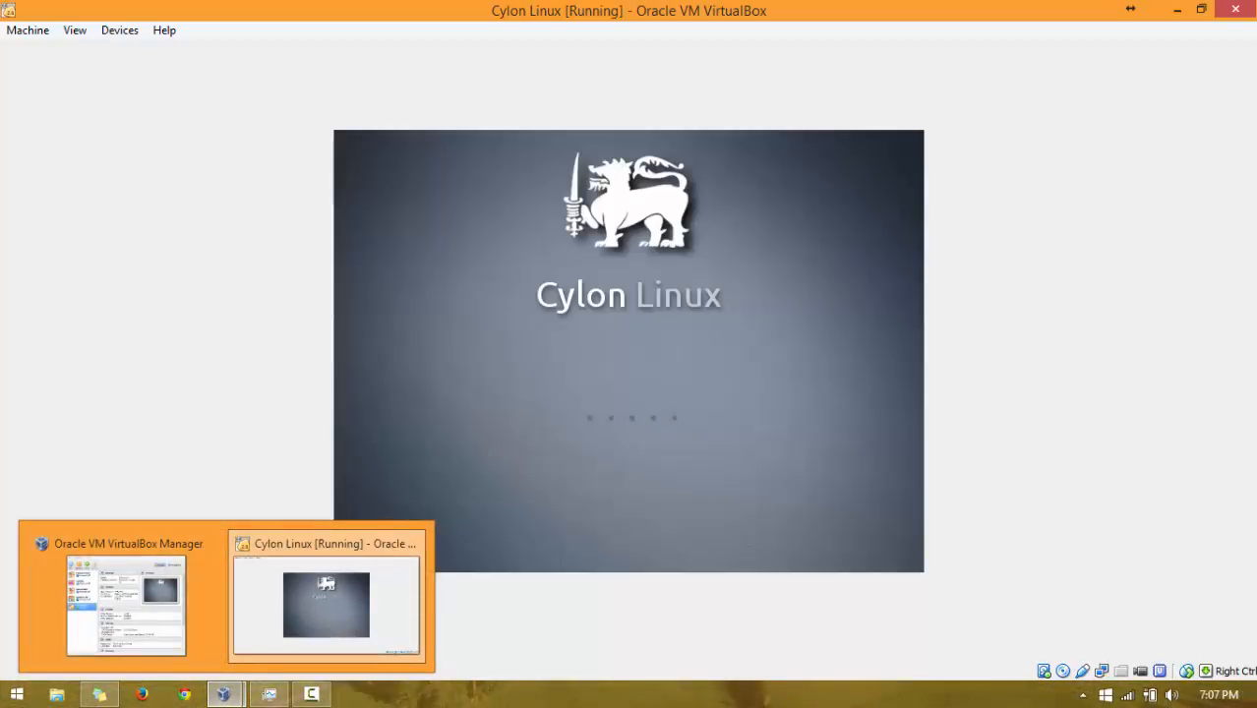
- Switch to Task Manager and examine the host's running processes and their CPU, memory and disk usage
click(269, 694)
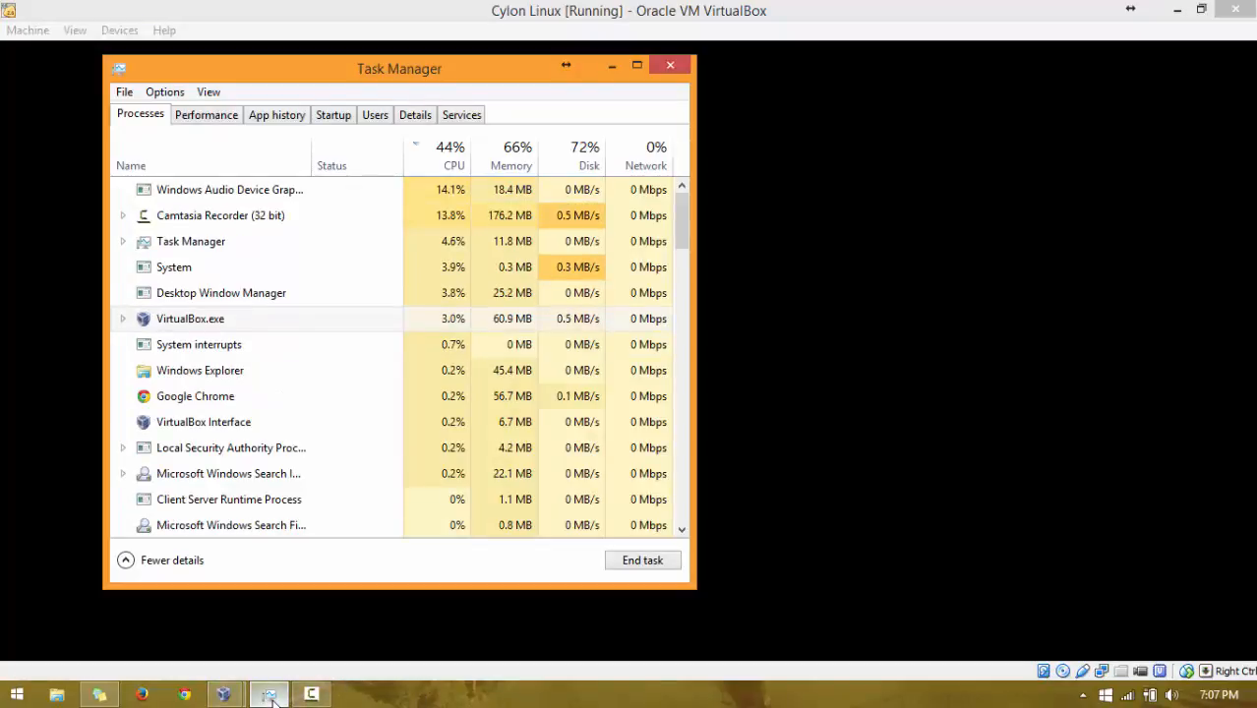
click(272, 696)
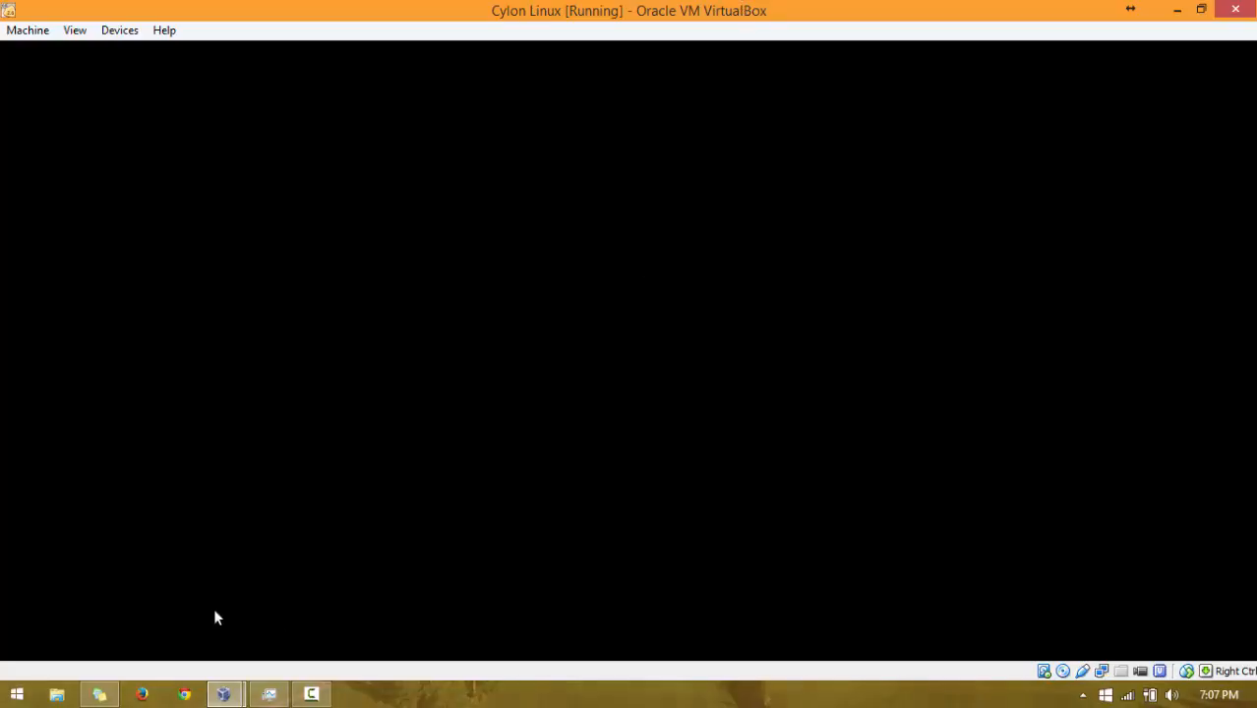
click(269, 693)
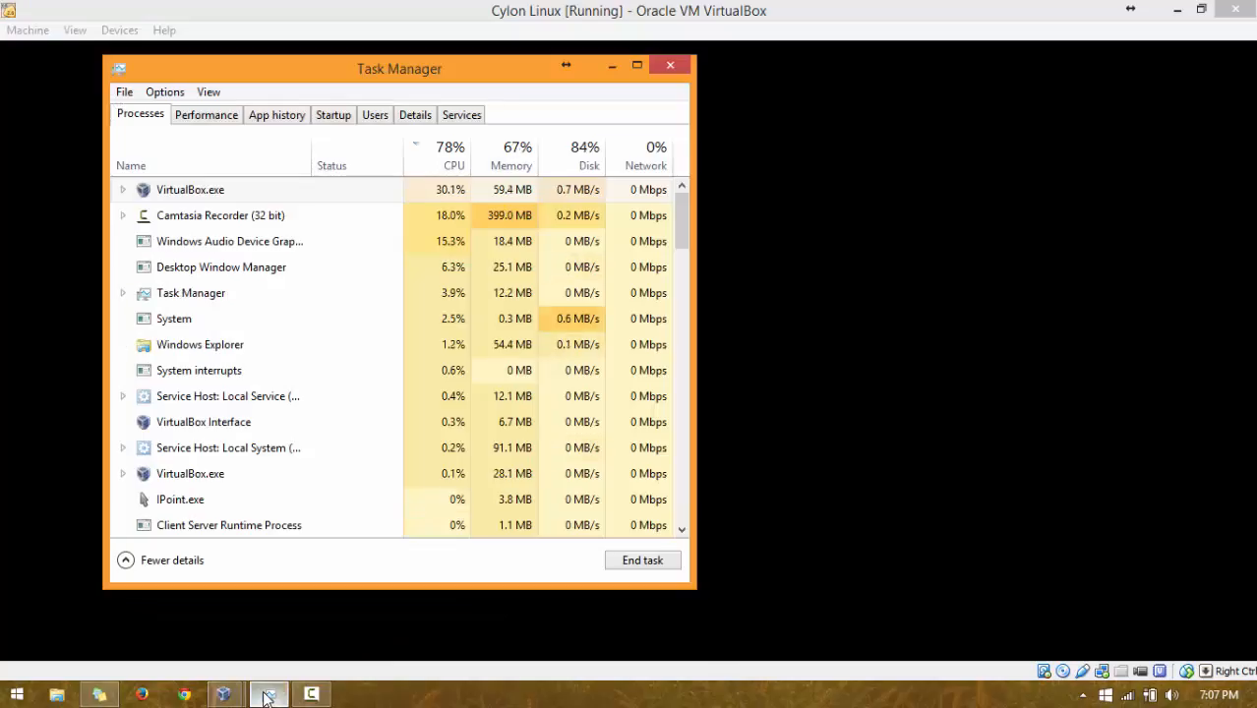
scroll(169, 305, down, 4)
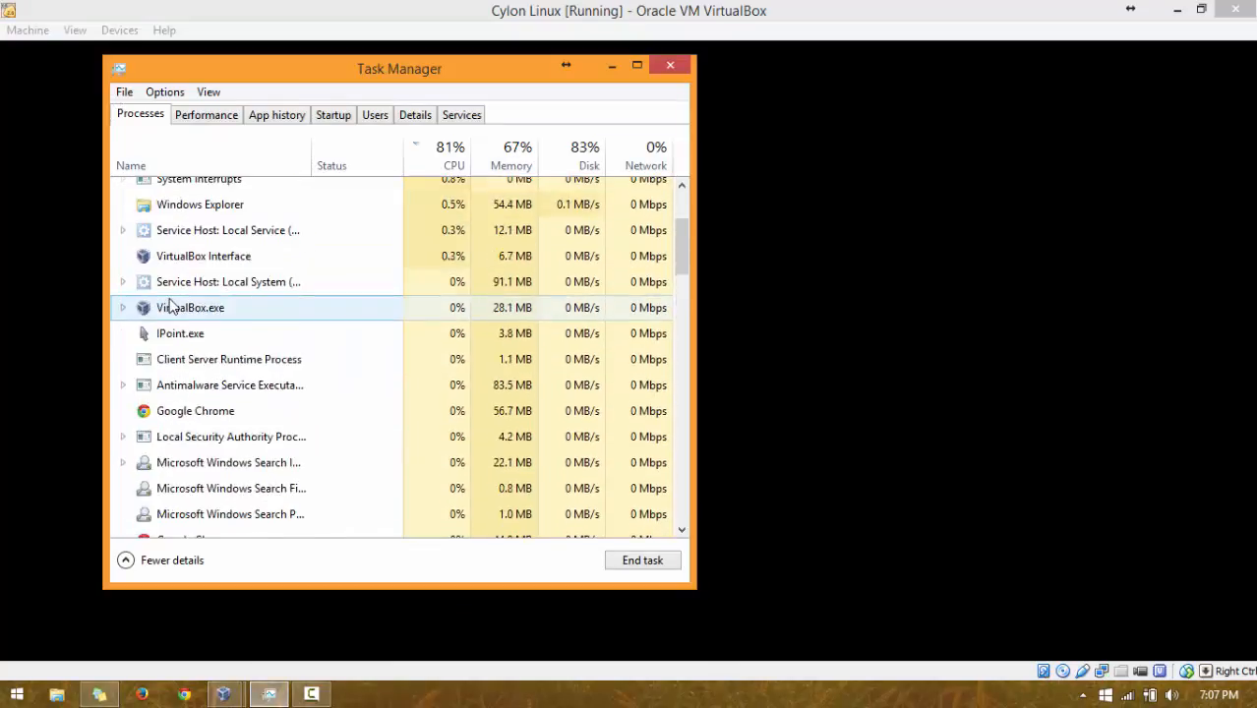
scroll(216, 385, up, 3)
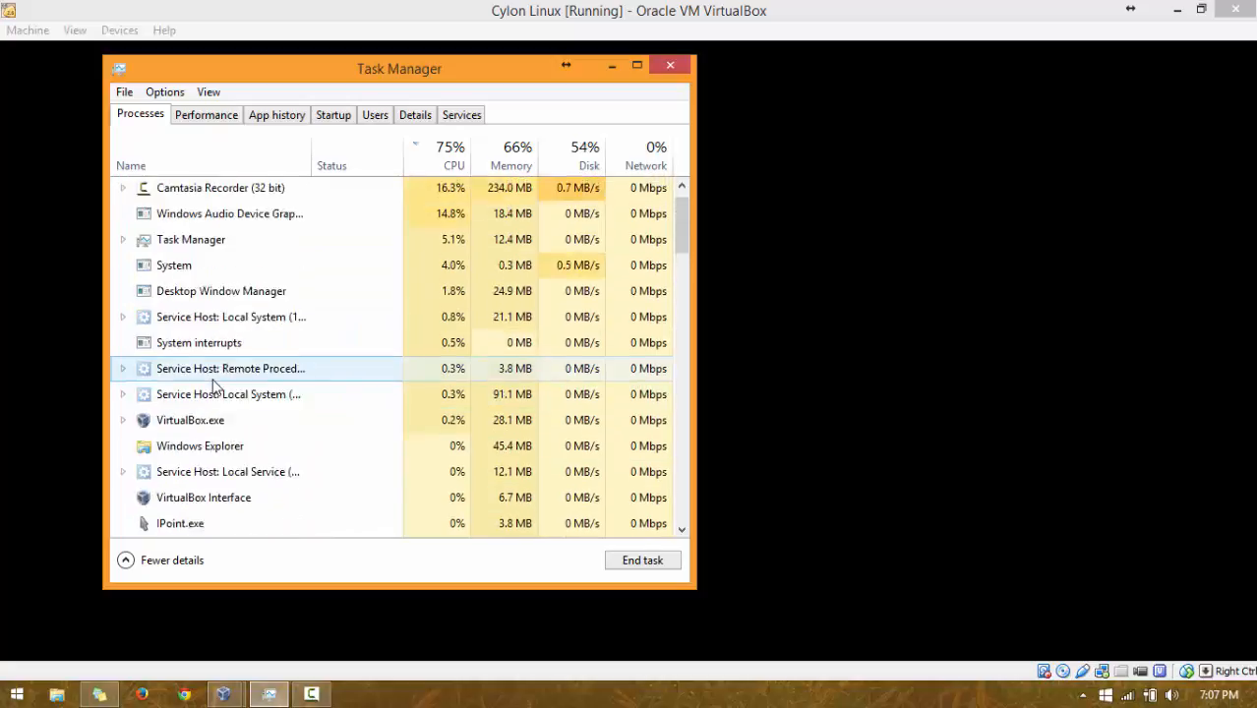
scroll(214, 383, down, 4)
scroll(214, 383, down, 5)
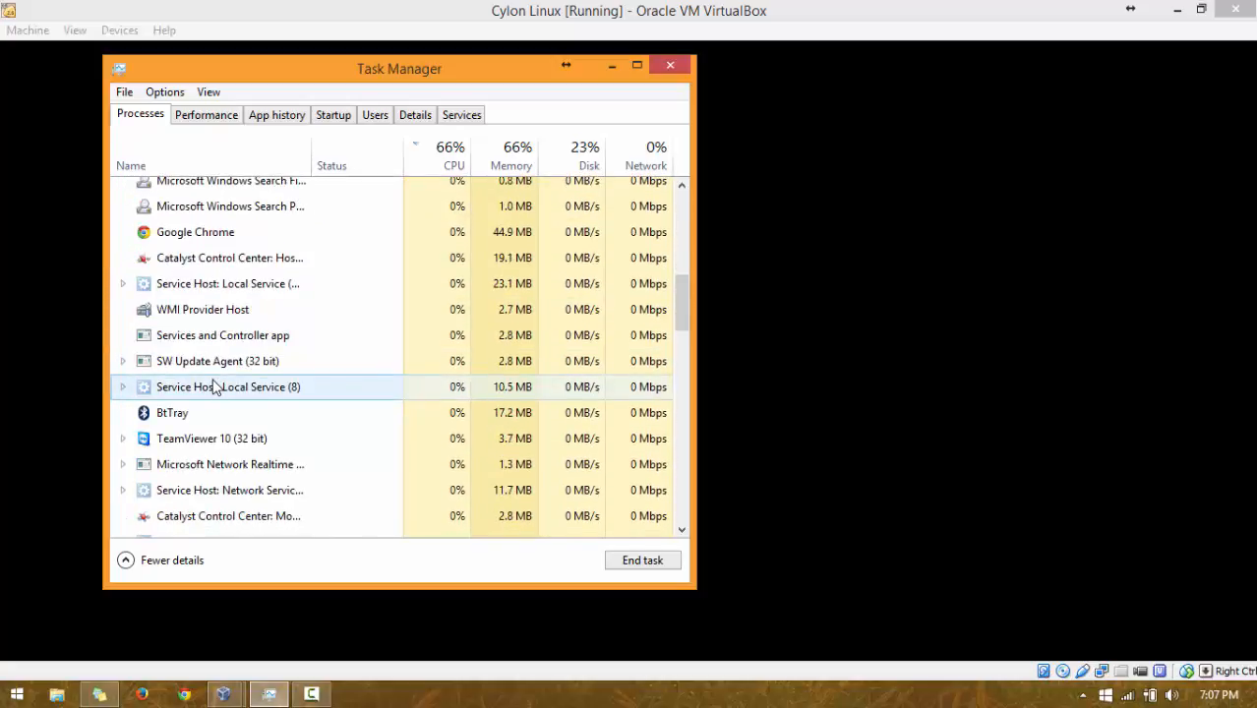
scroll(214, 383, down, 3)
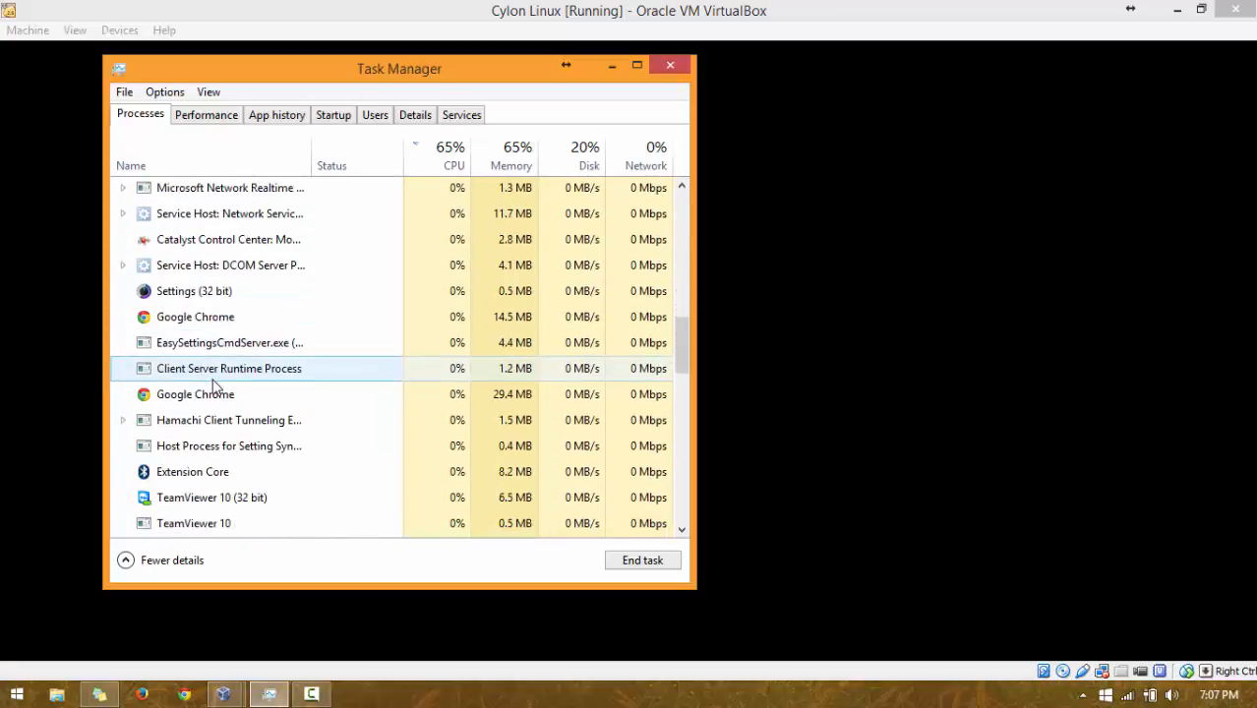
scroll(214, 385, down, 7)
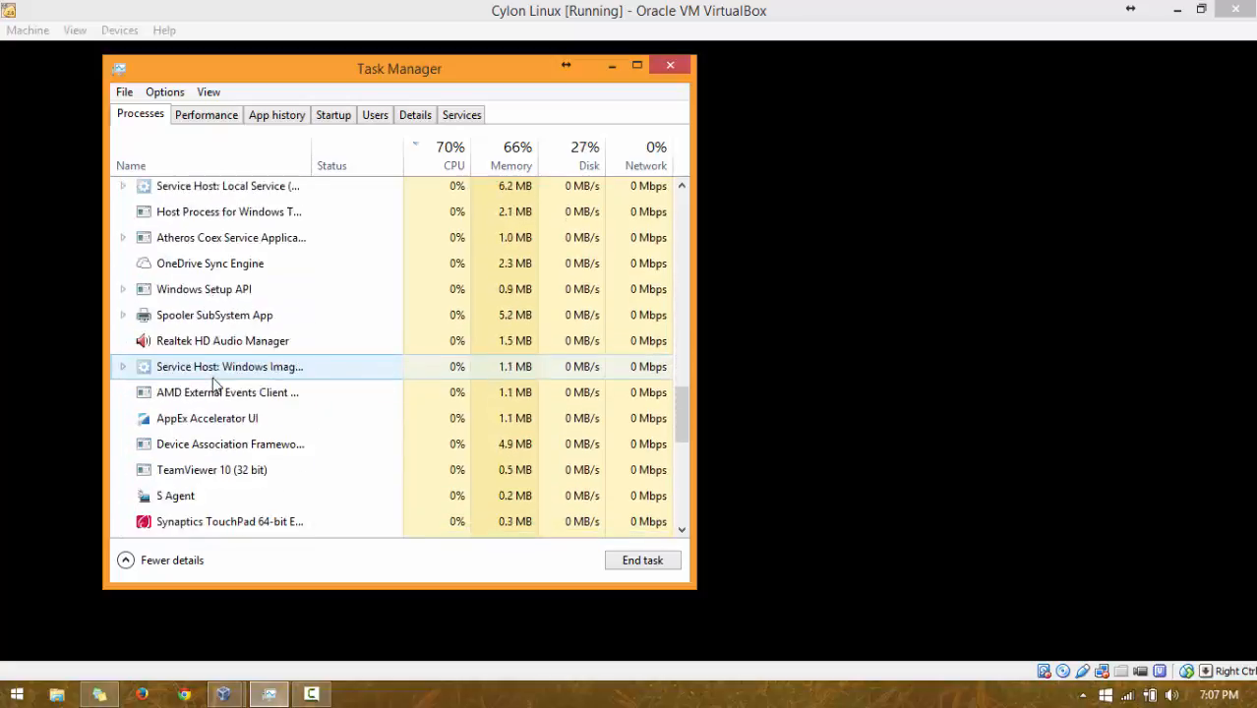
scroll(215, 384, down, 4)
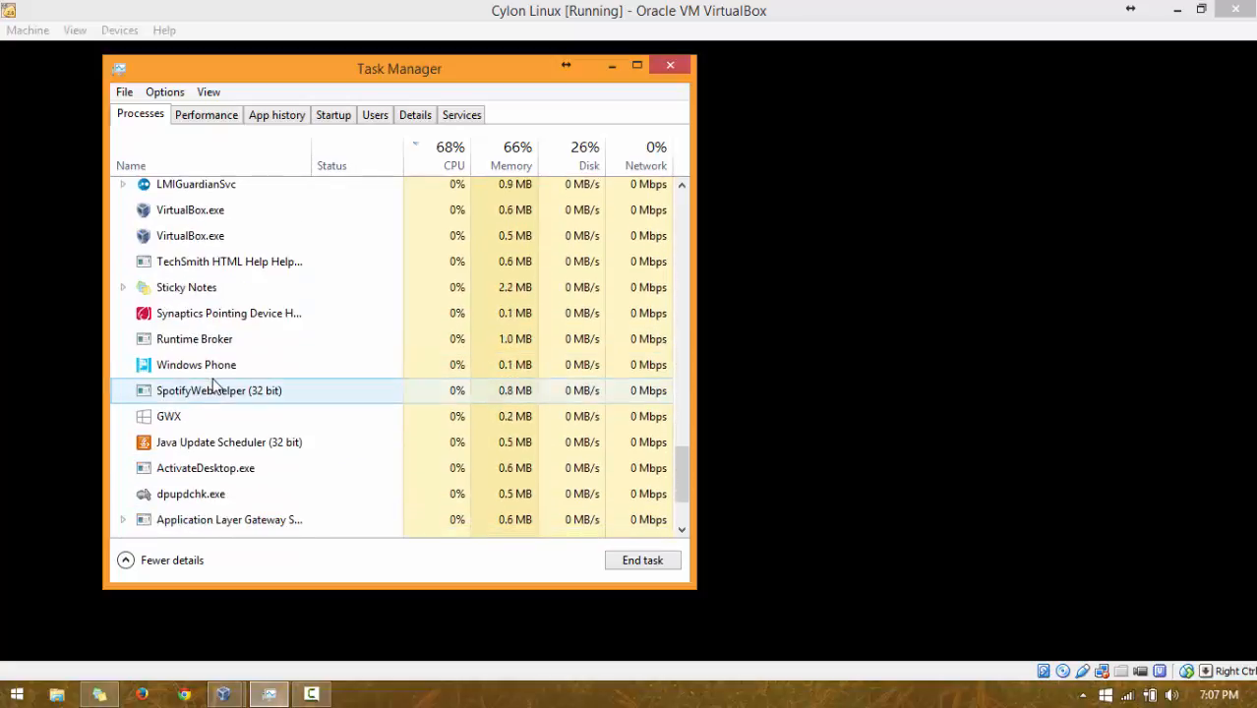
scroll(214, 384, down, 1)
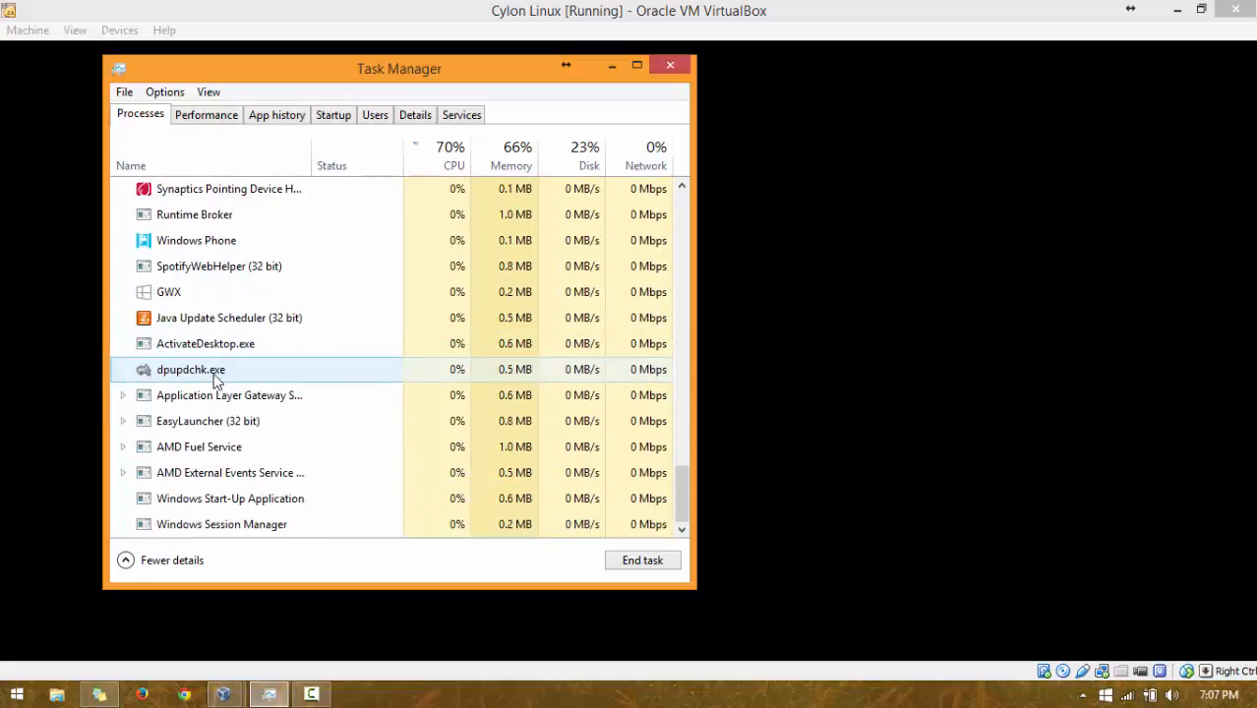
scroll(216, 381, up, 4)
scroll(214, 382, up, 15)
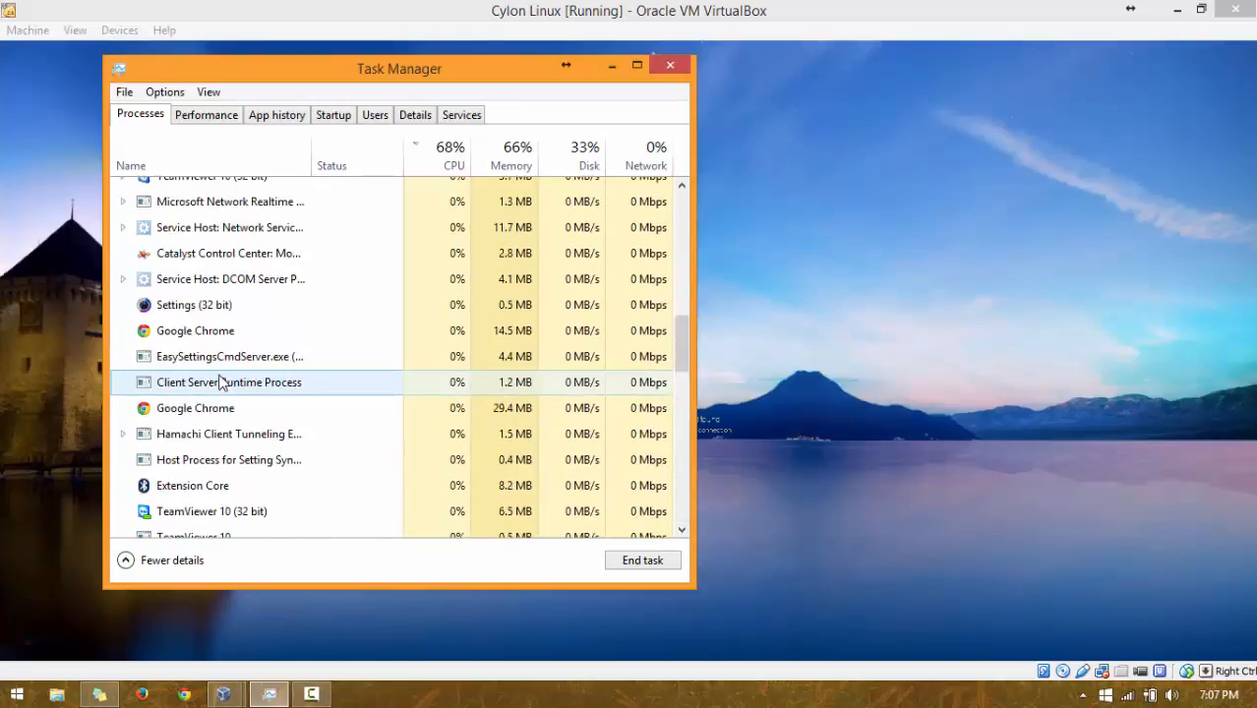
scroll(218, 383, up, 3)
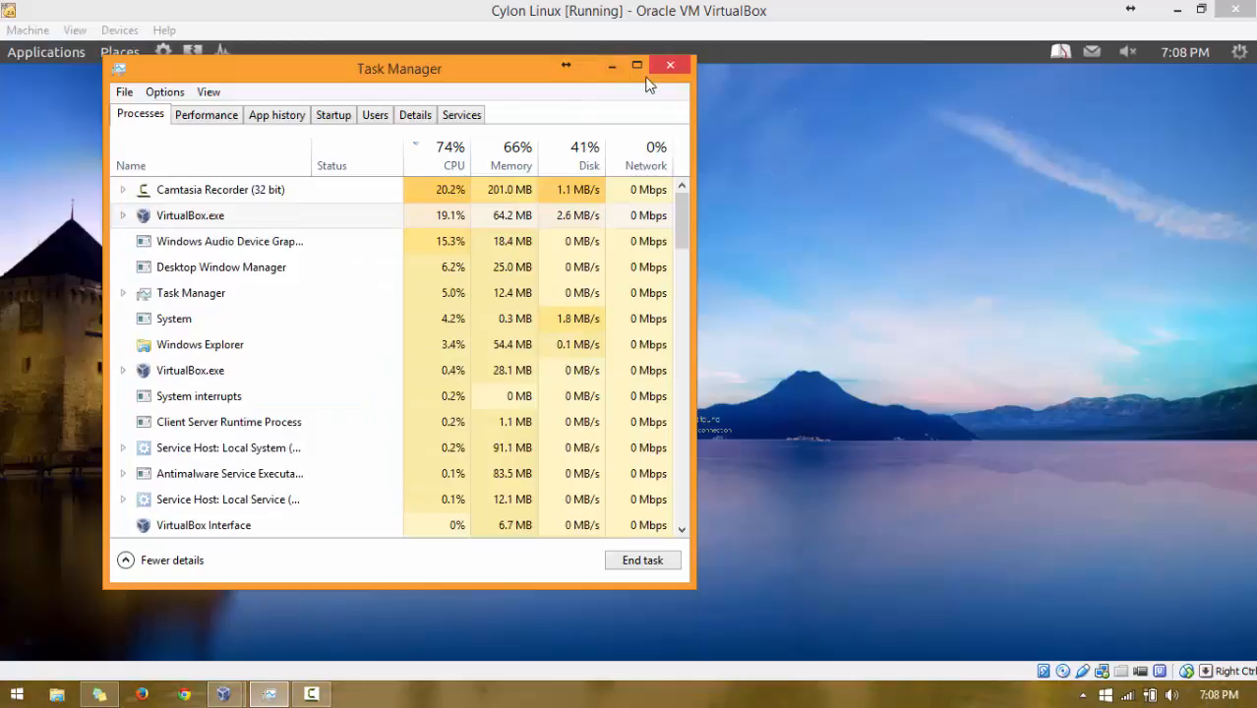
- Minimize Task Manager and switch the Cylon Linux virtual machine to fullscreen mode, accepting the information message
click(614, 66)
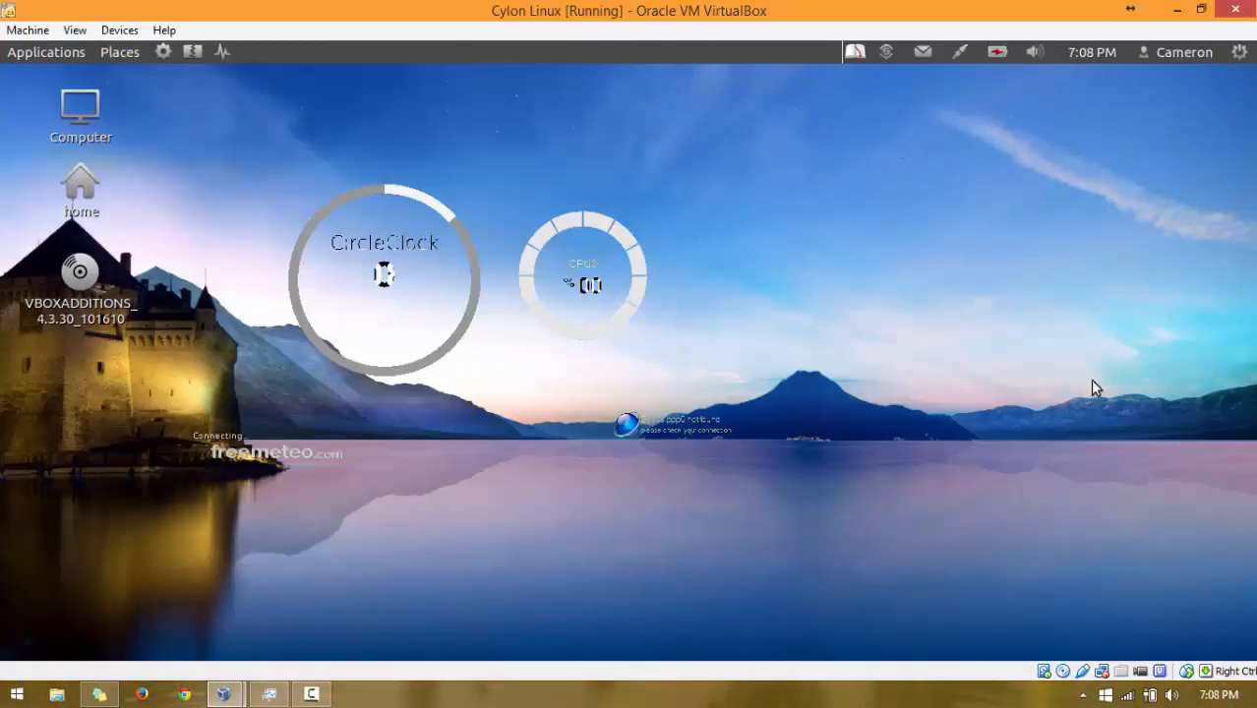
mouse_move(137, 639)
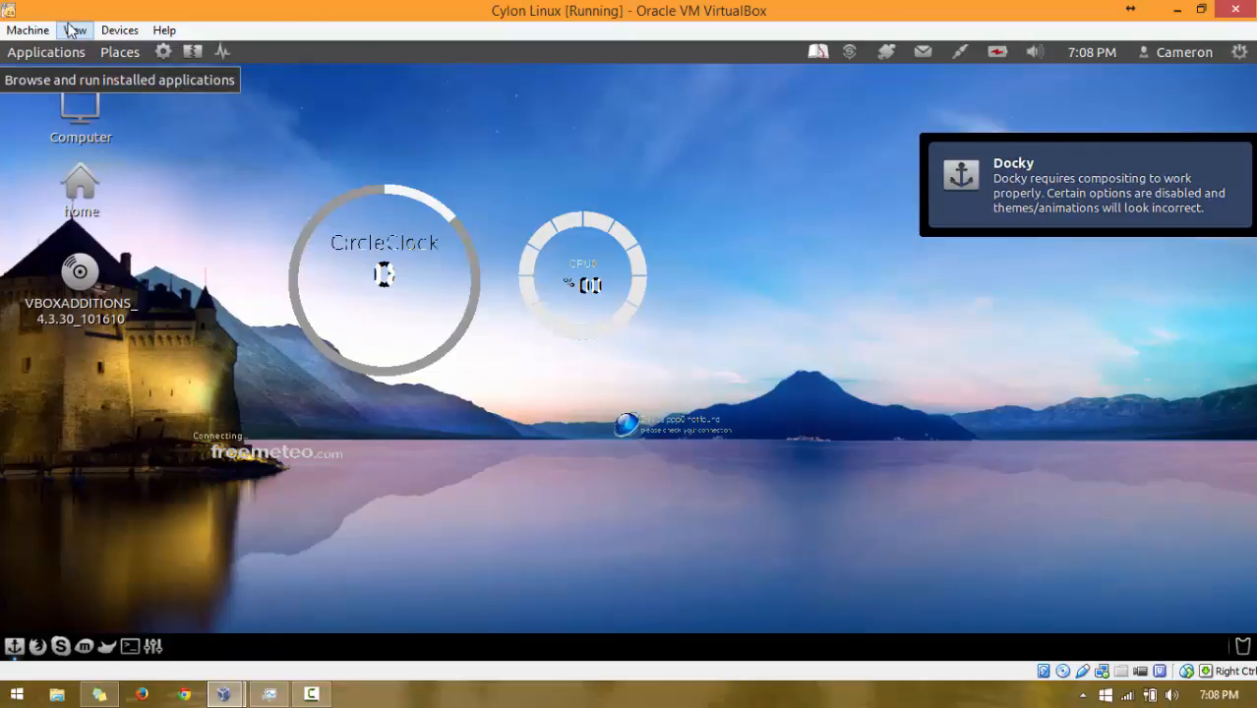
click(73, 30)
click(80, 55)
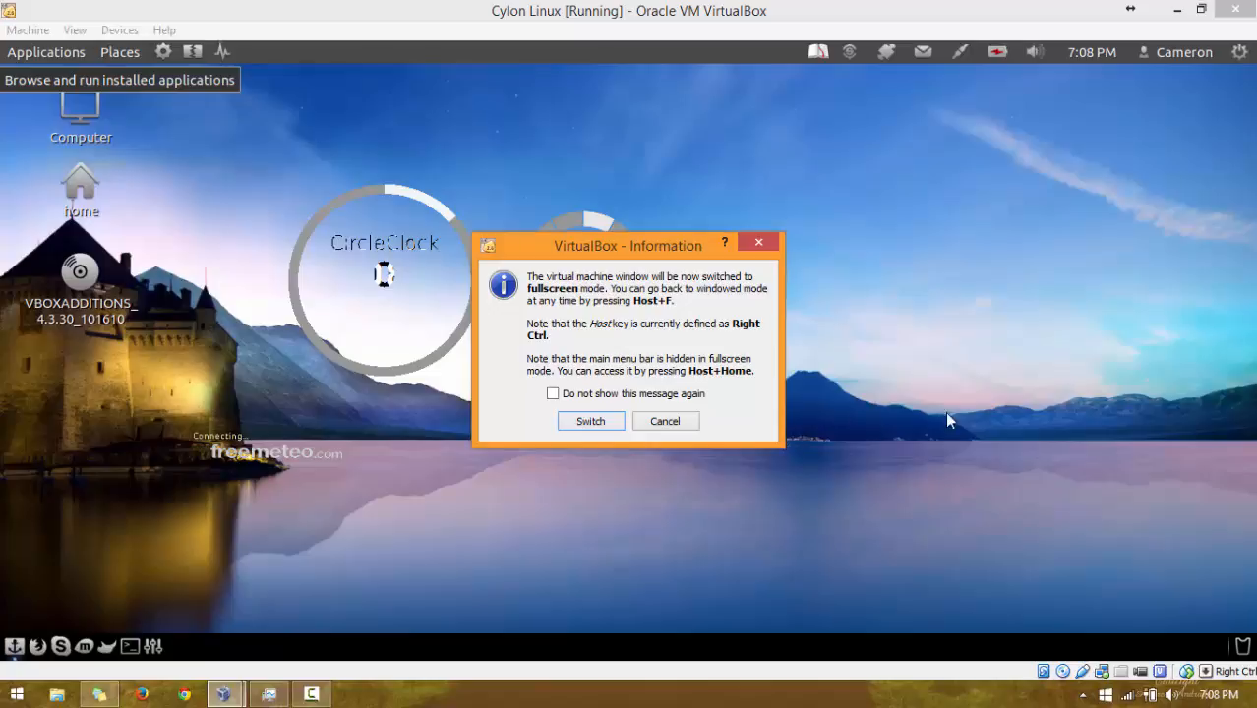
click(606, 425)
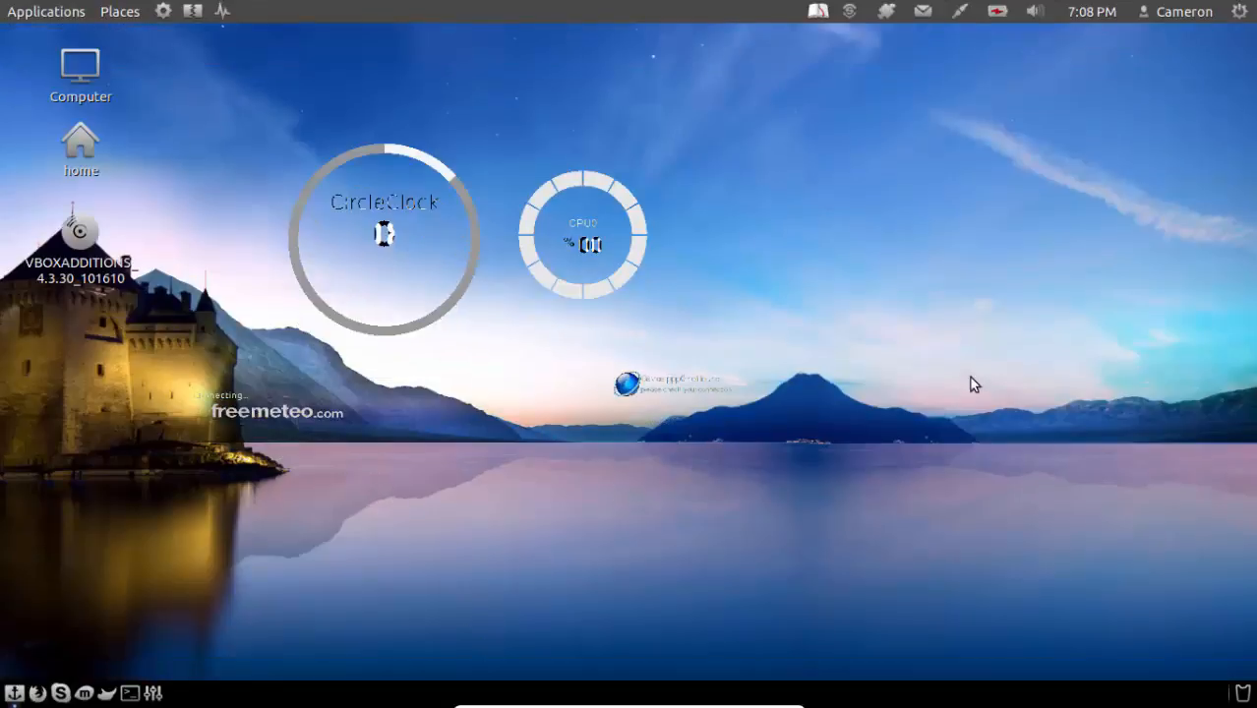
- Open the Computer location from the guest desktop, test moving its window around the screen, and close it
drag(916, 428, 191, 117)
click(70, 96)
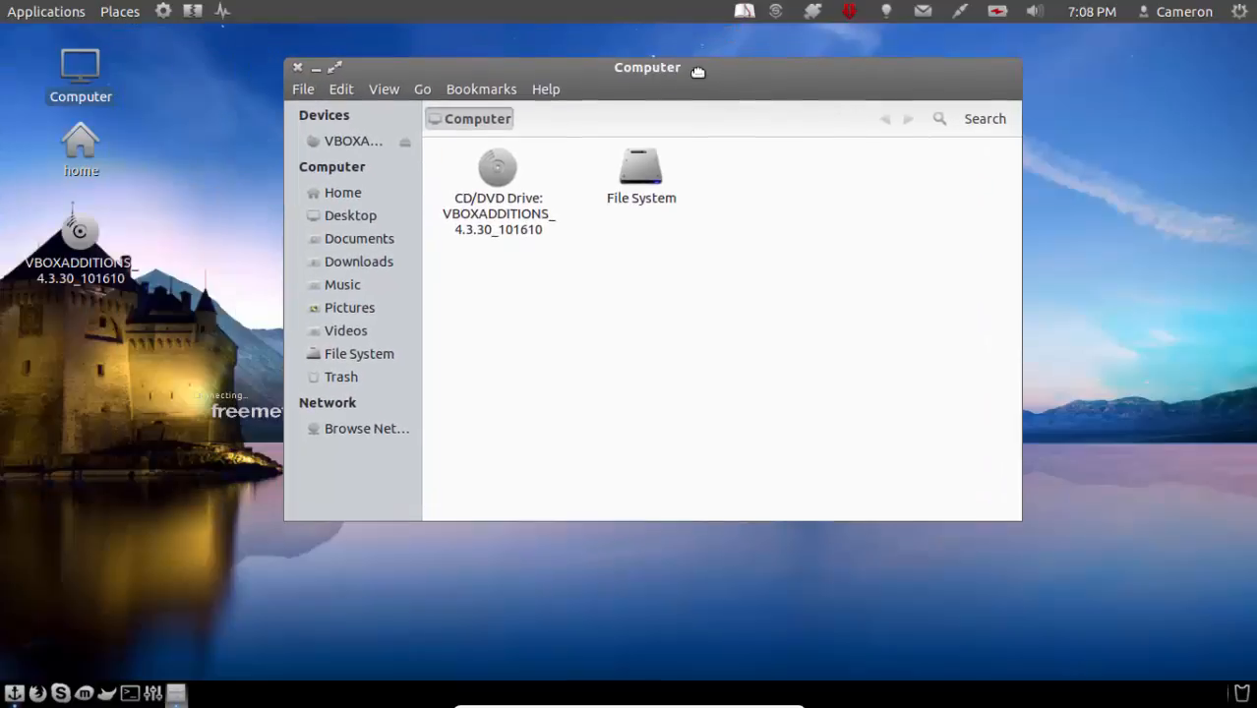
click(554, 169)
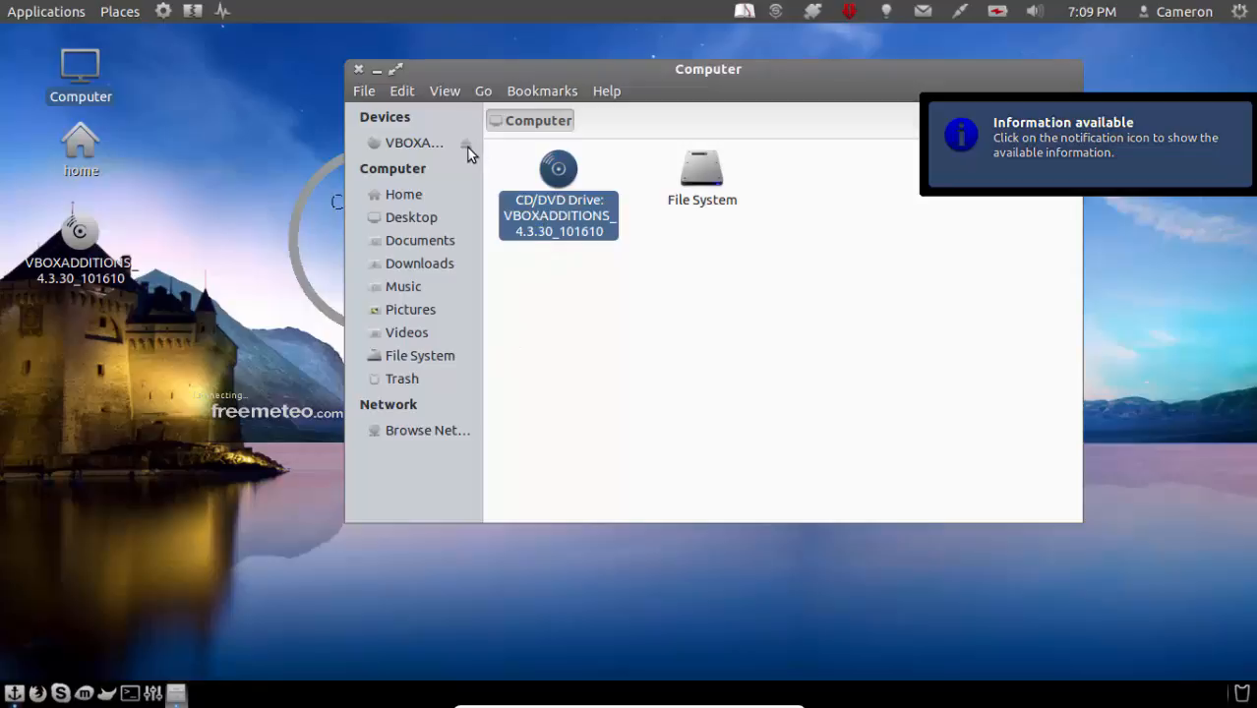
drag(547, 71, 411, 82)
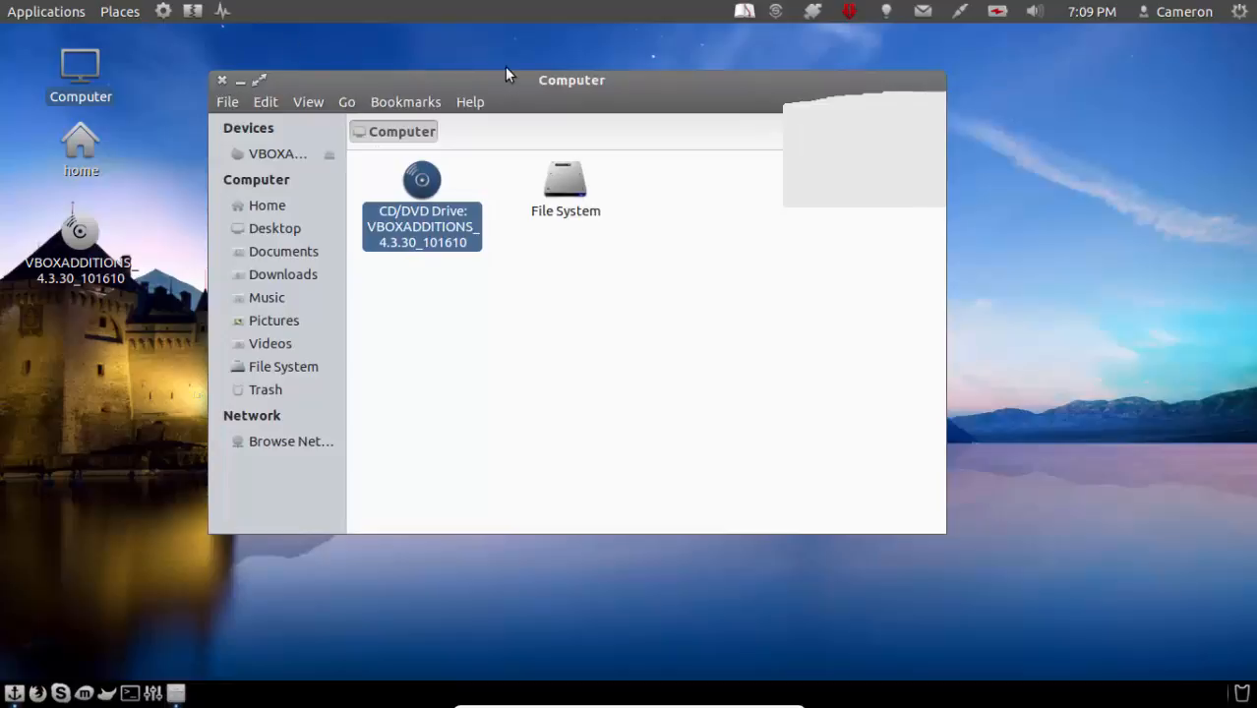
drag(488, 85, 348, 93)
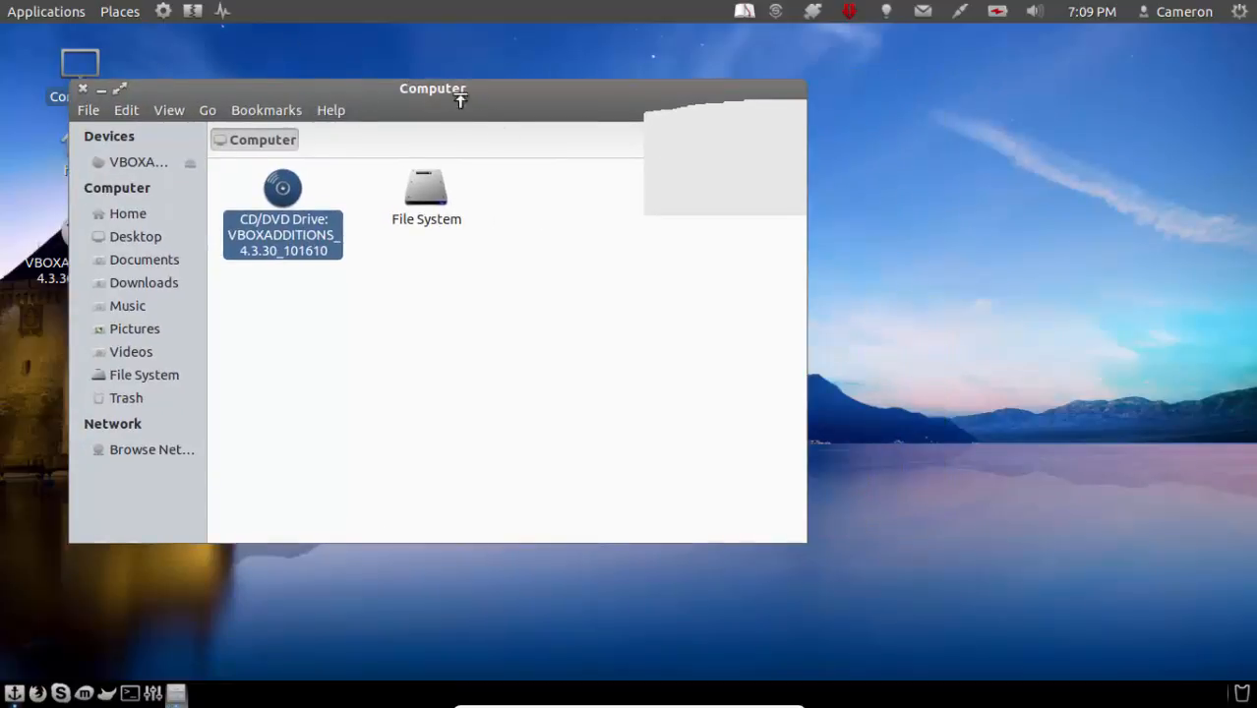
drag(460, 96, 734, 72)
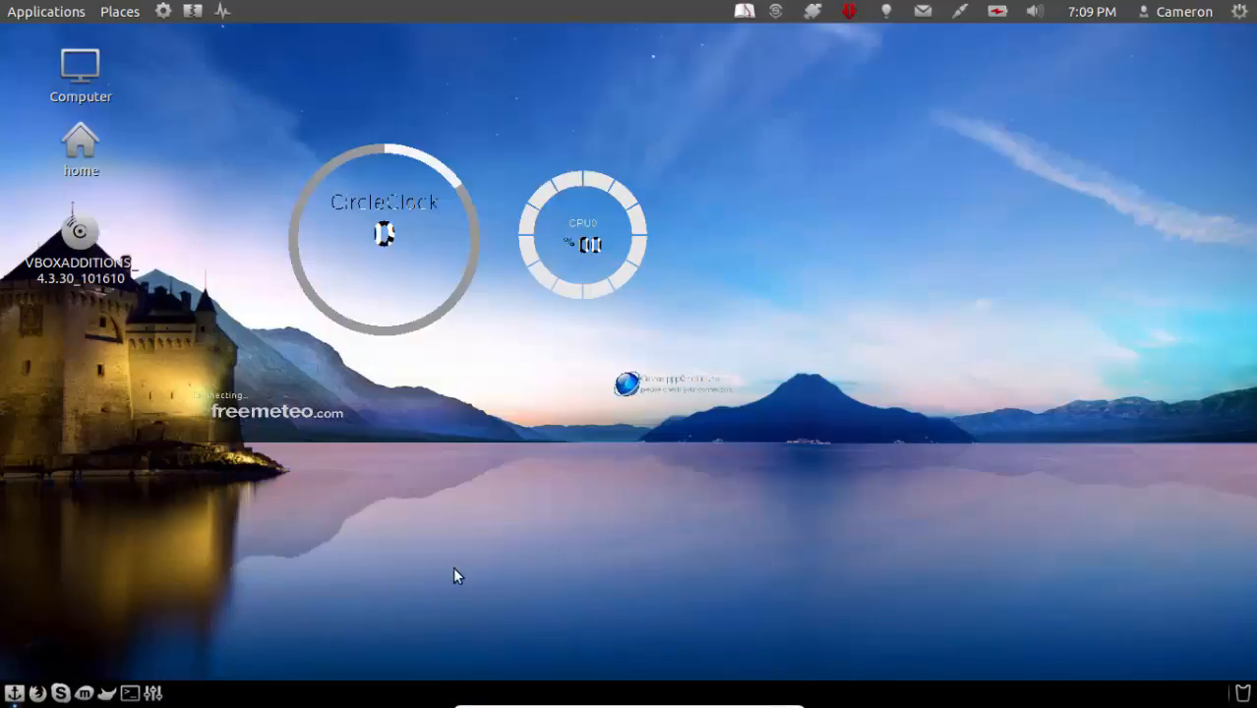
mouse_move(744, 704)
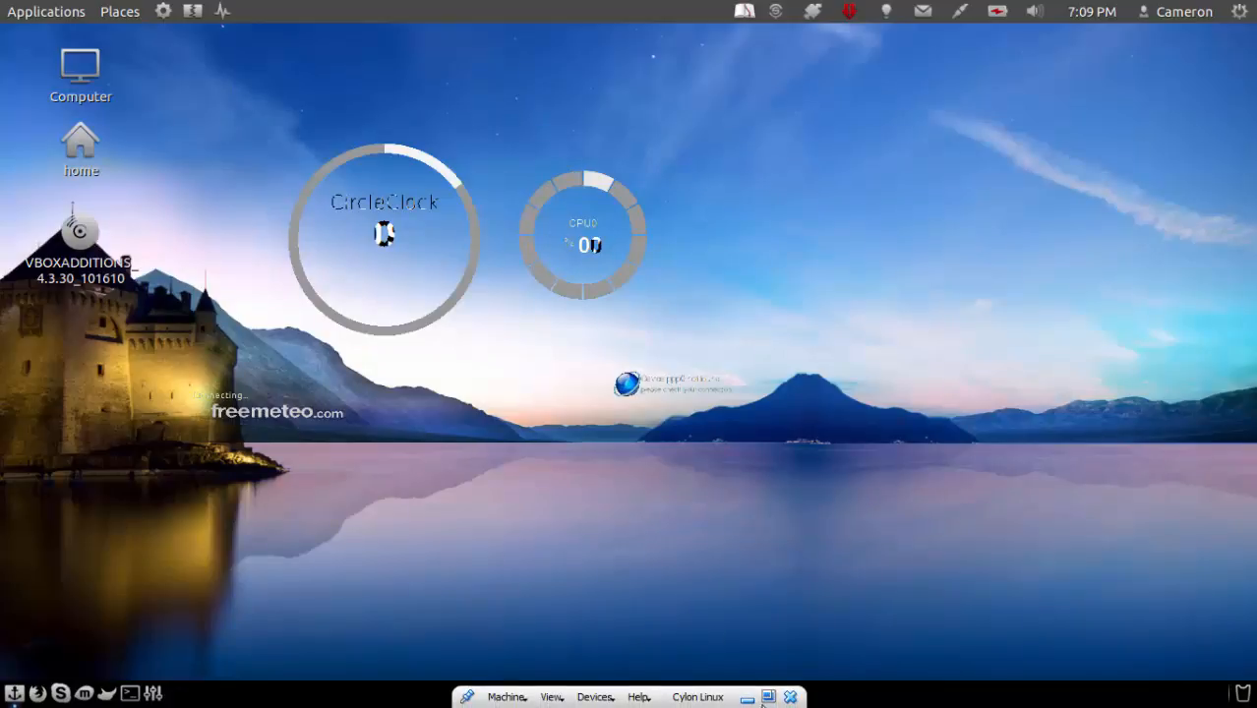